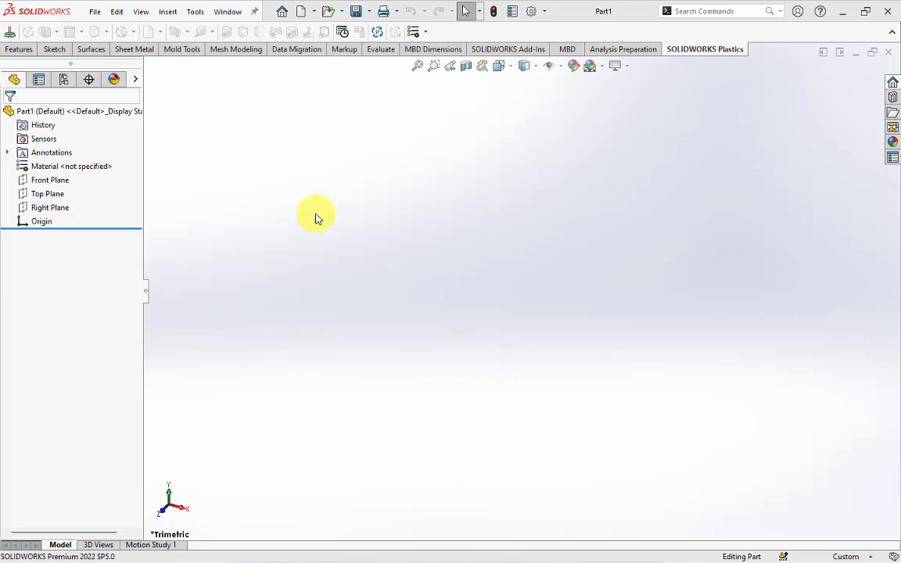
Sketch a Ø28 mm circle centred on the origin on the Front Plane
click(49, 185)
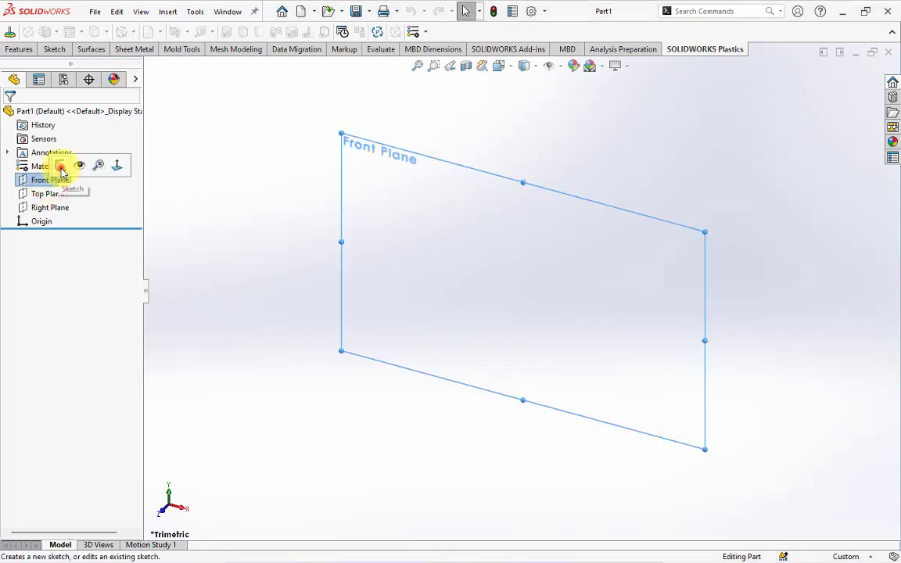
click(62, 168)
click(139, 34)
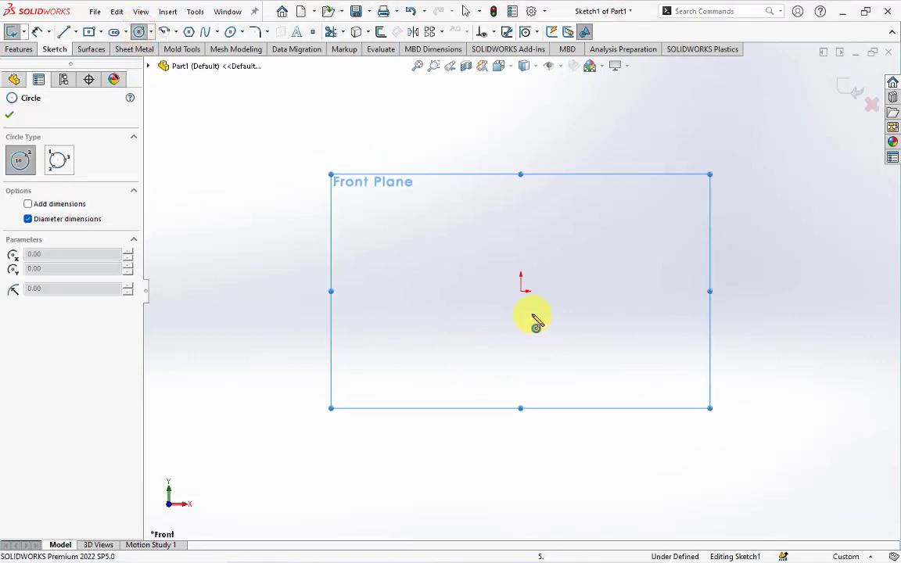
click(521, 291)
click(540, 188)
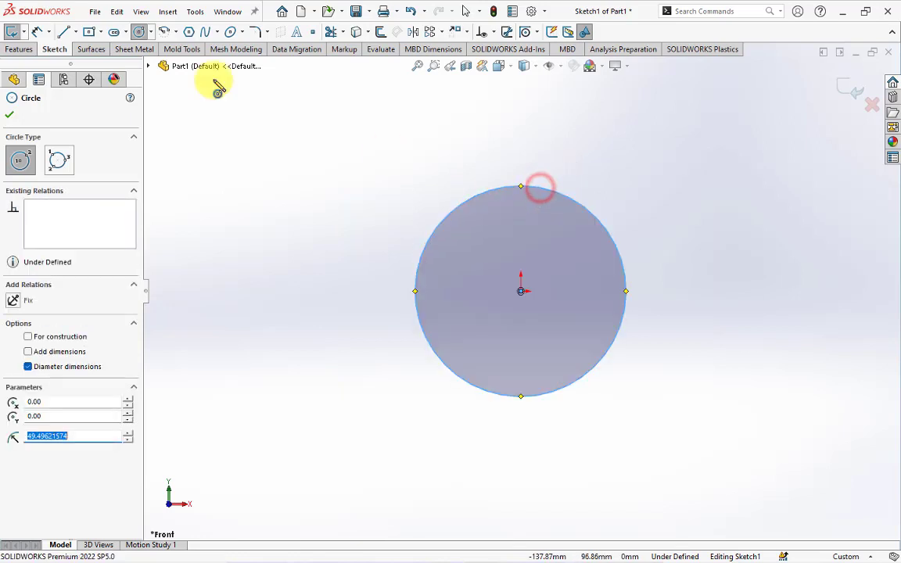
click(35, 31)
click(502, 186)
click(516, 160)
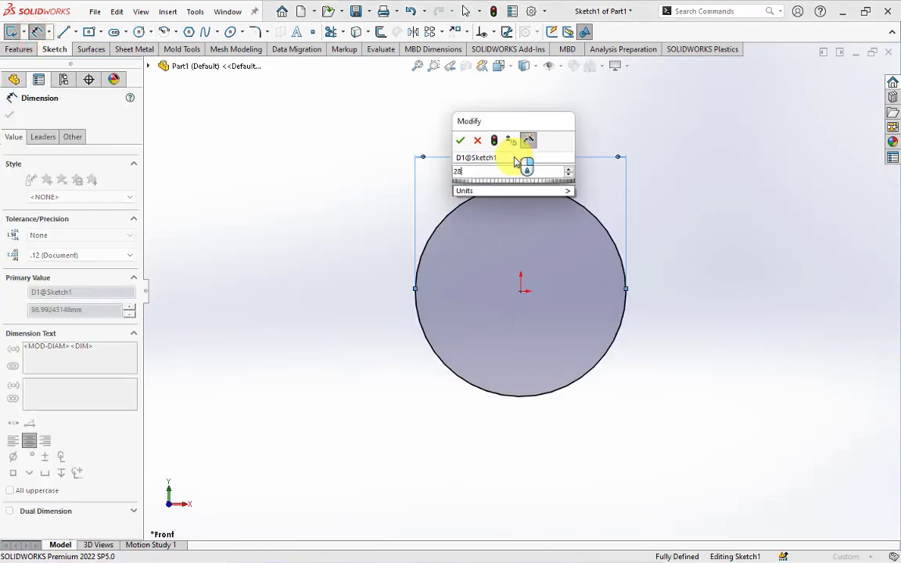
text(28)
click(462, 139)
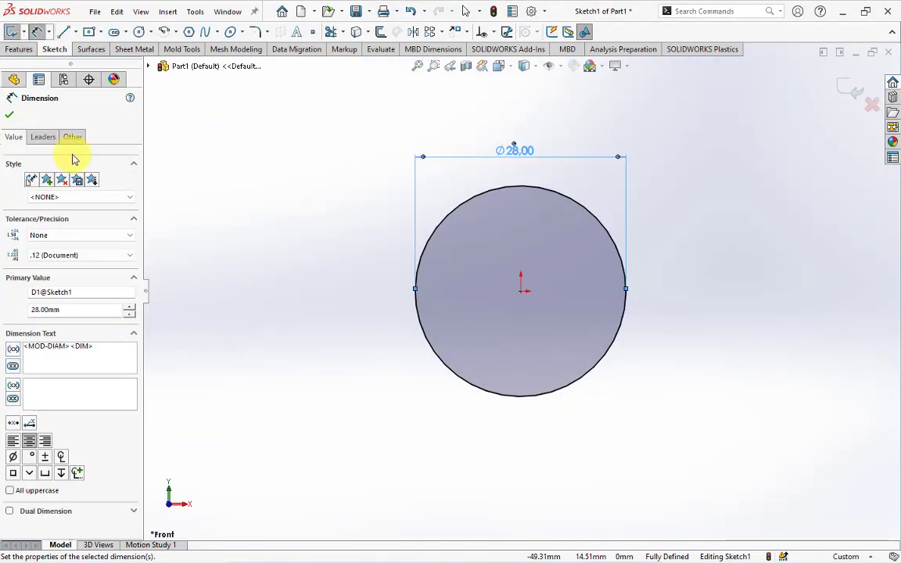
click(9, 118)
Sweep an 11 mm circular profile along the Ø28 circle to form the torus ring
click(24, 52)
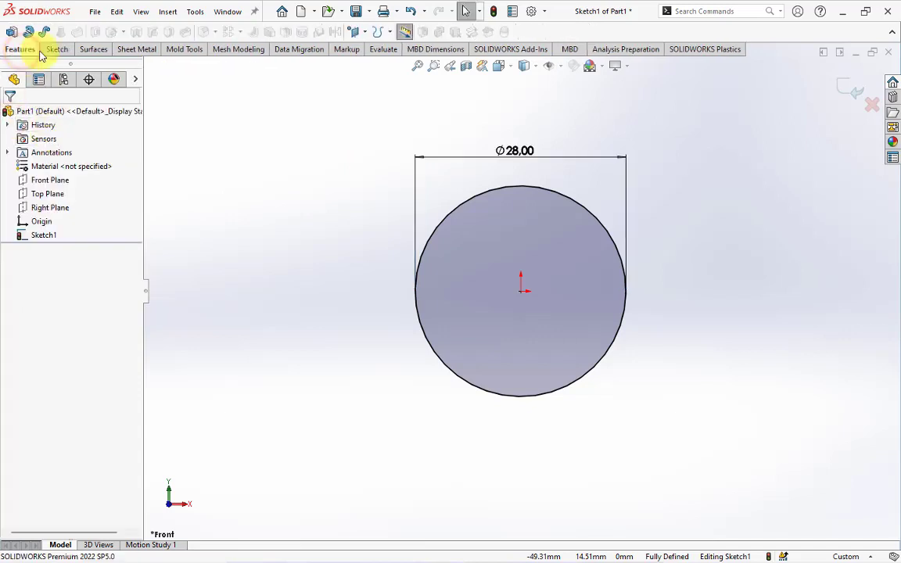
click(45, 33)
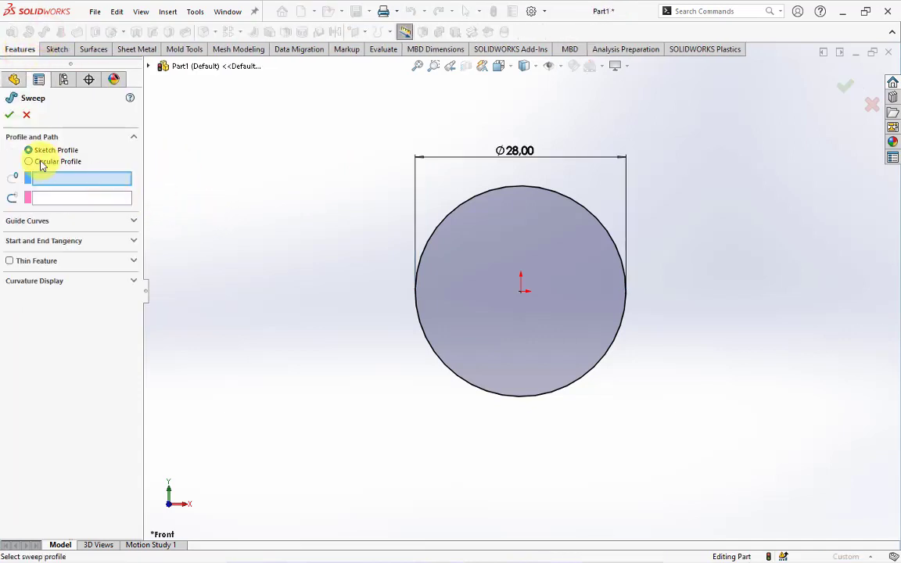
click(41, 163)
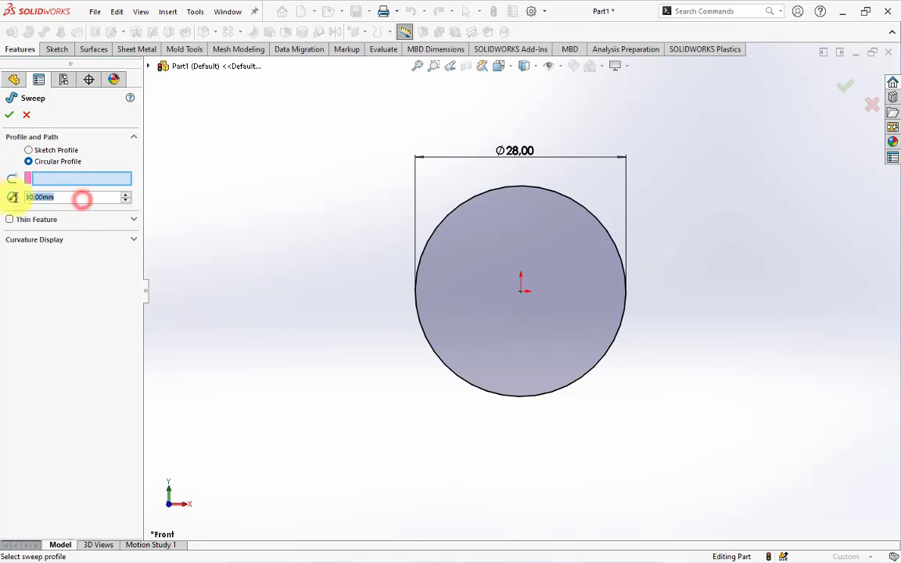
click(422, 248)
middle_drag(426, 245, 436, 201)
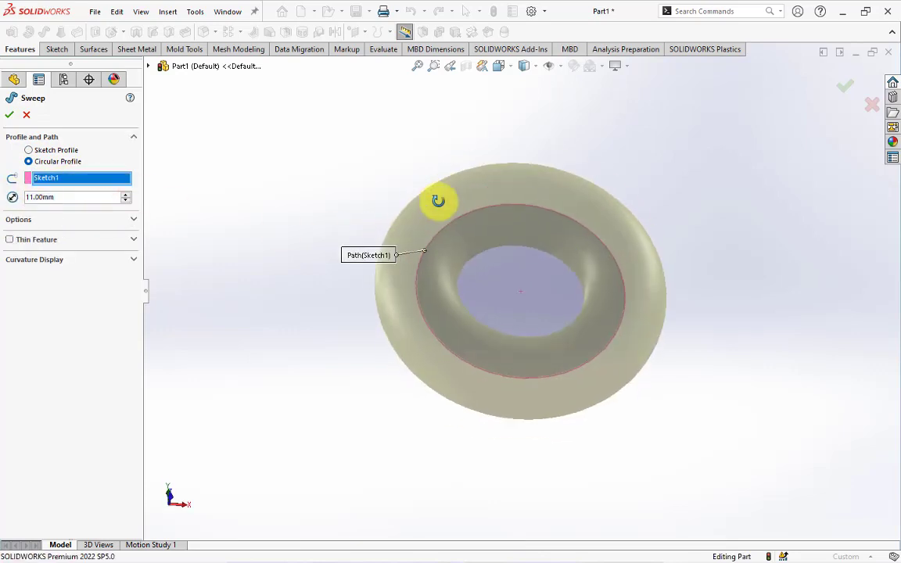
click(8, 116)
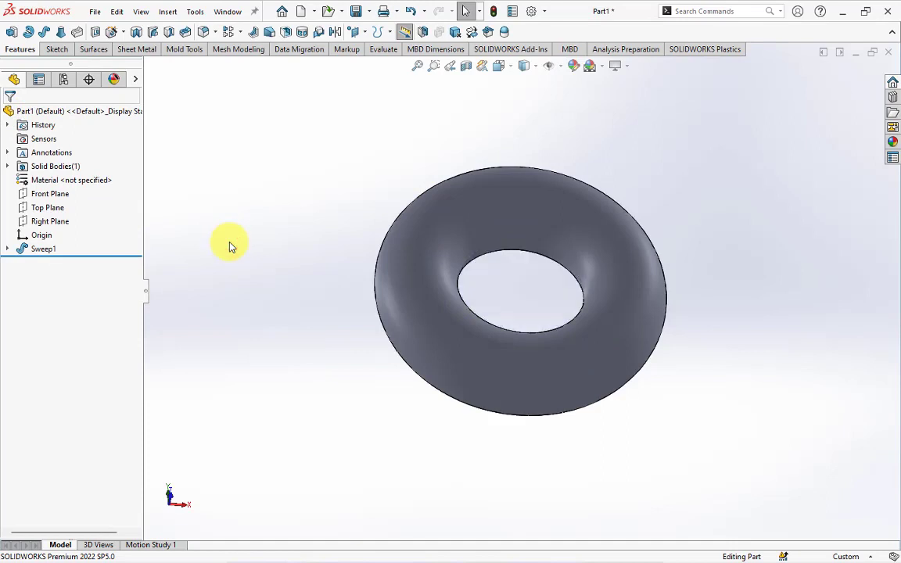
In a new Front Plane sketch, draw a vertical centerline down from the origin below the ring
click(39, 193)
click(60, 180)
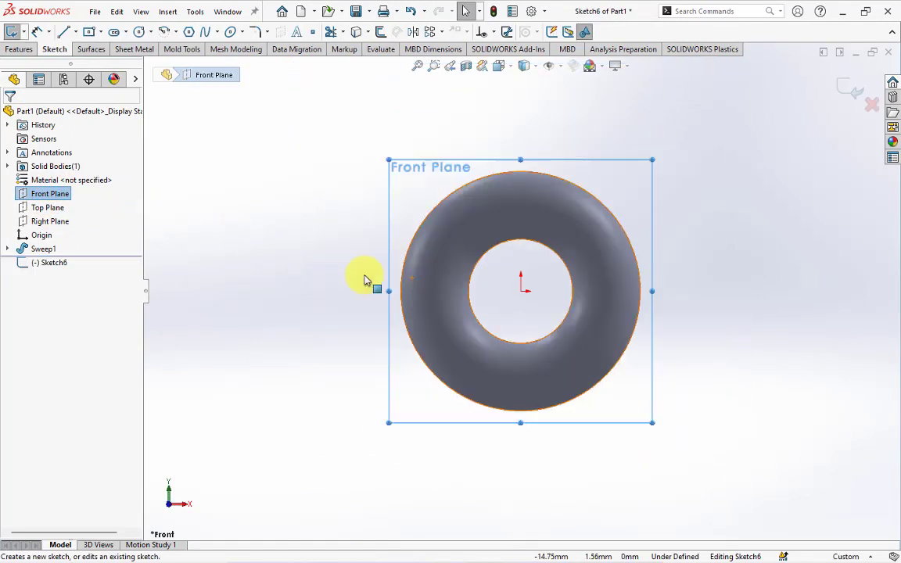
click(75, 34)
click(84, 60)
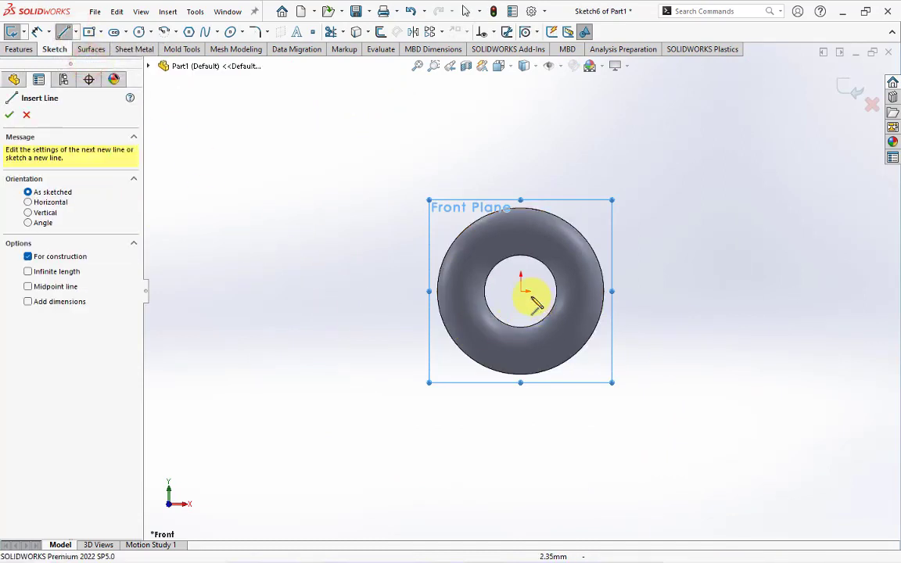
click(520, 291)
scroll(522, 294, up, 5)
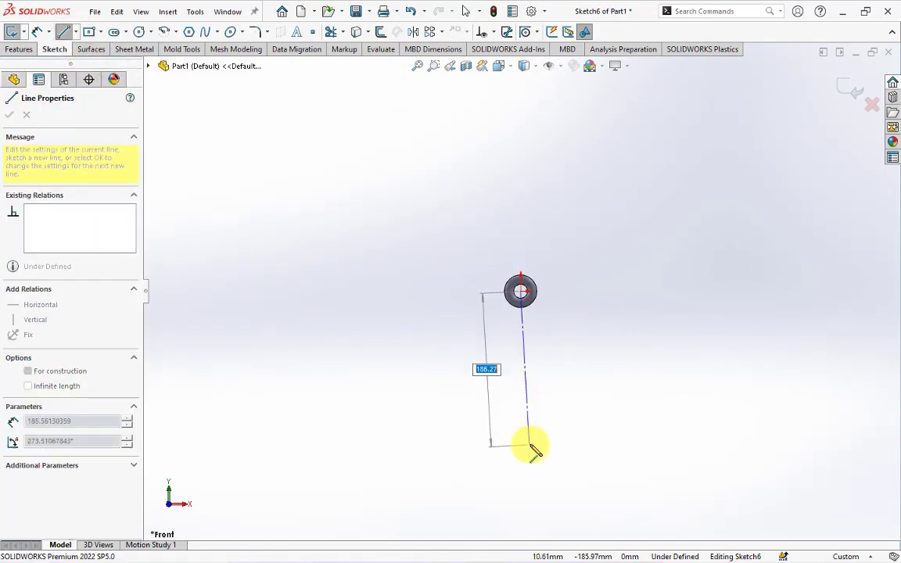
click(521, 477)
right_click(520, 388)
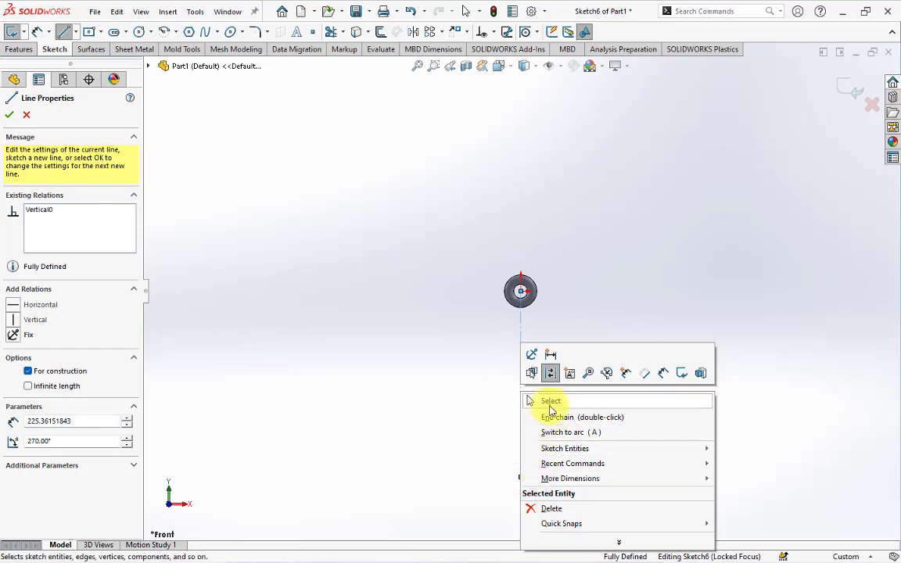
click(546, 396)
Draw the right half of the arrow outline: shaft line and wing ending on the centerline
click(64, 32)
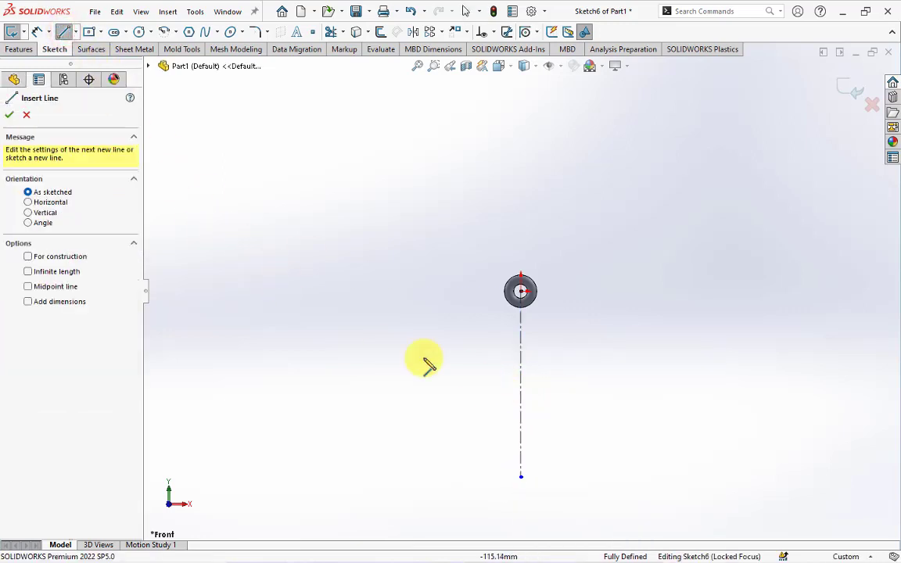
click(521, 476)
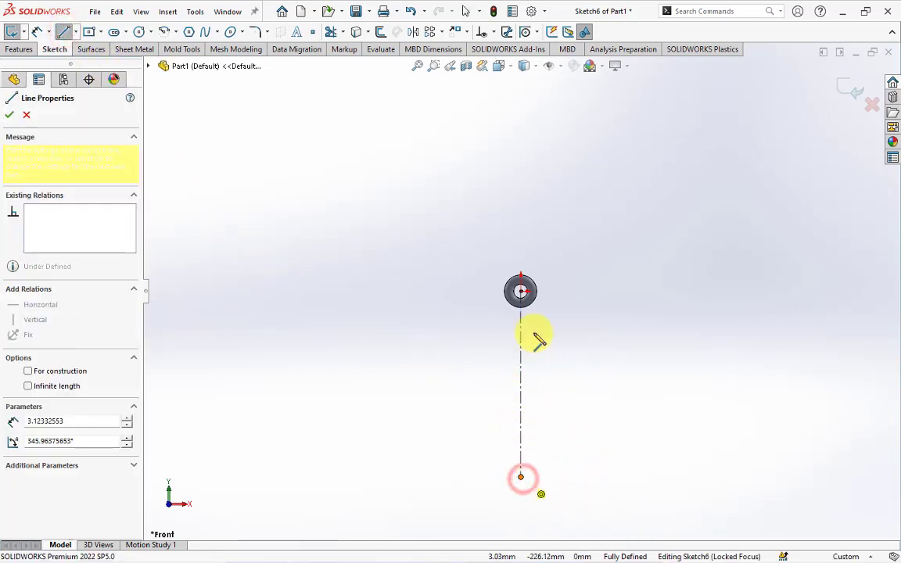
scroll(531, 348, down, 2)
click(530, 353)
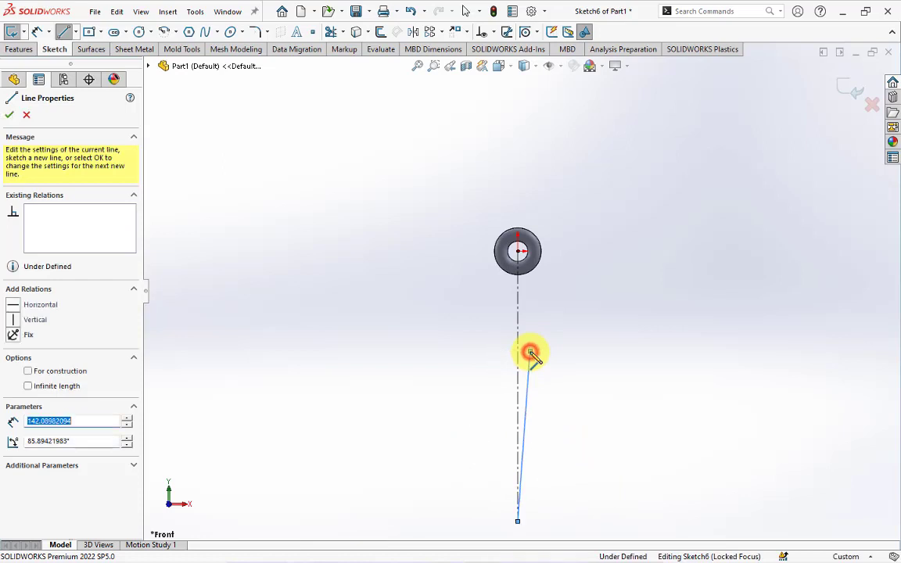
click(584, 369)
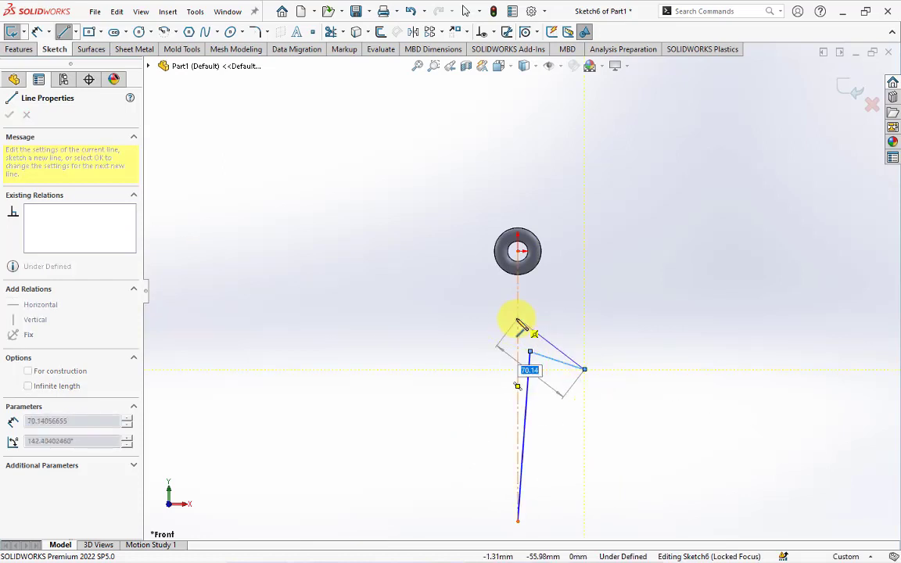
double_click(518, 320)
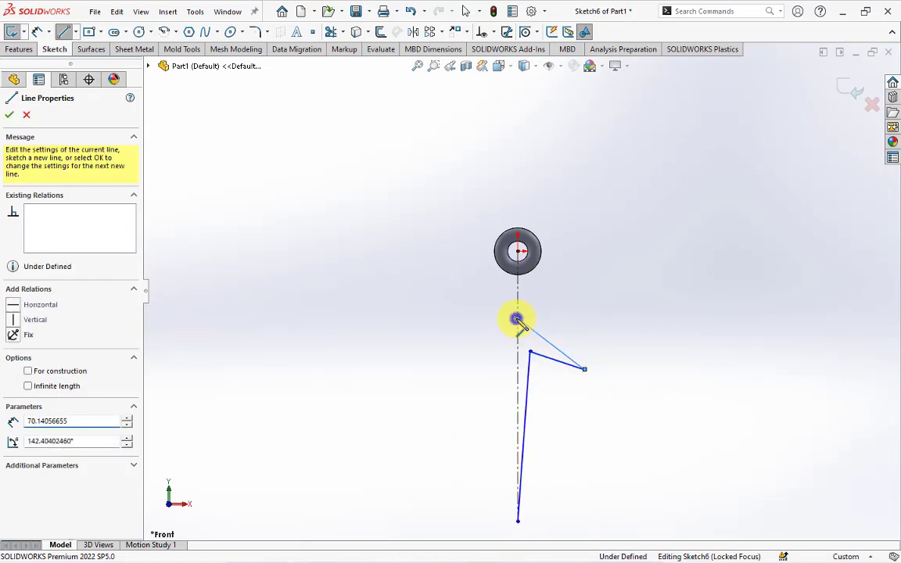
key(Escape)
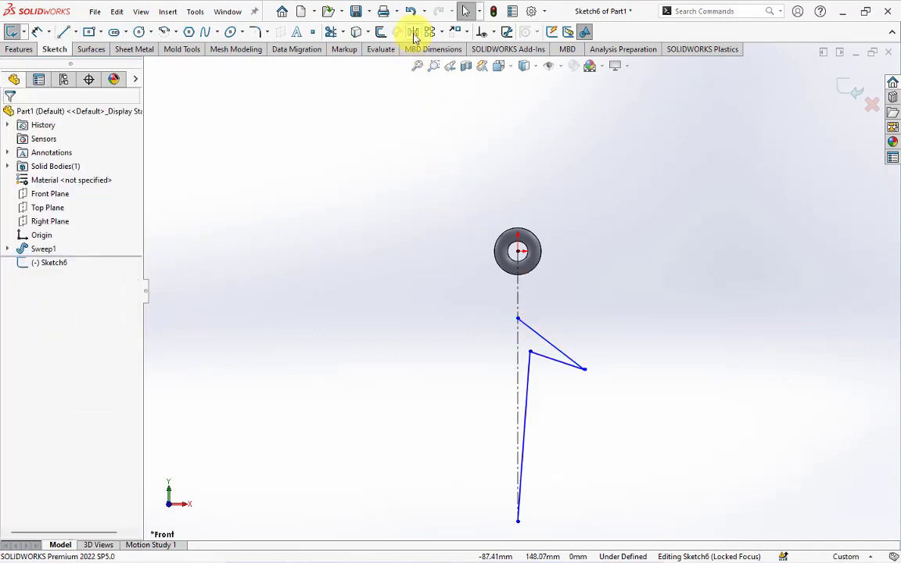
Mirror the three arrow-half lines about the vertical centerline
click(413, 33)
click(564, 353)
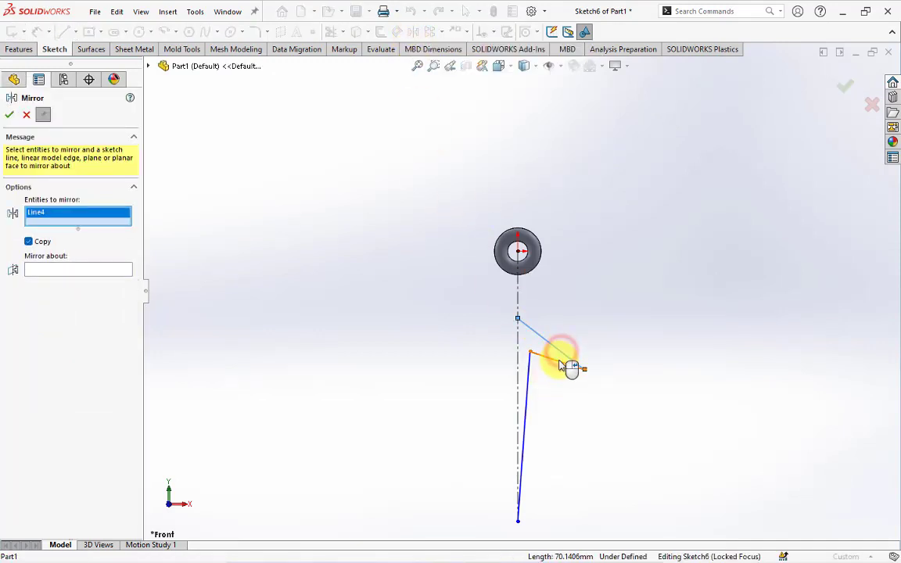
click(566, 363)
click(529, 376)
click(89, 291)
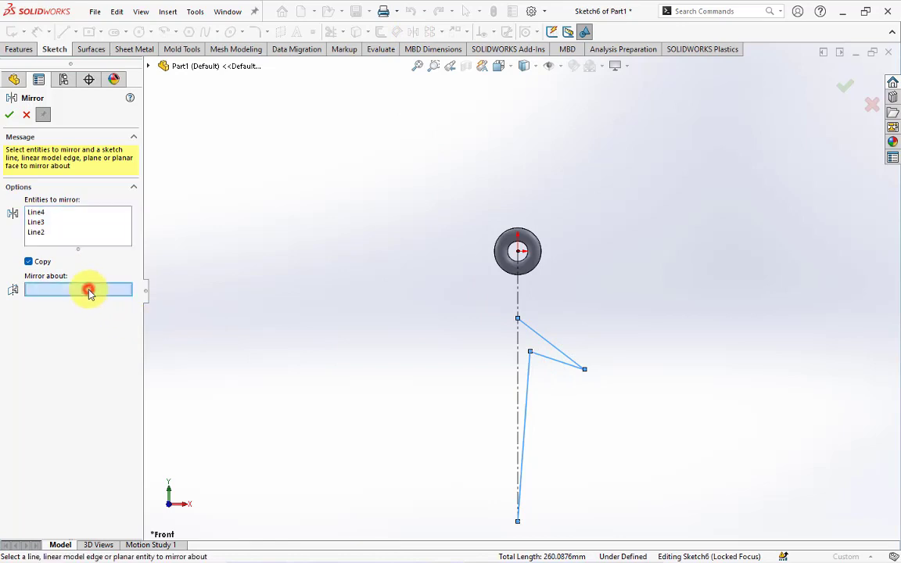
click(519, 346)
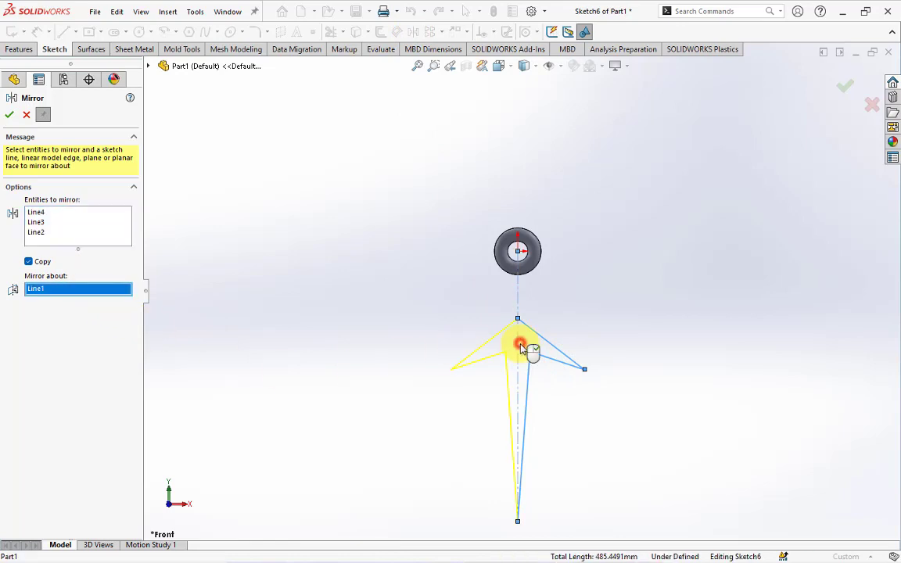
click(10, 116)
click(26, 115)
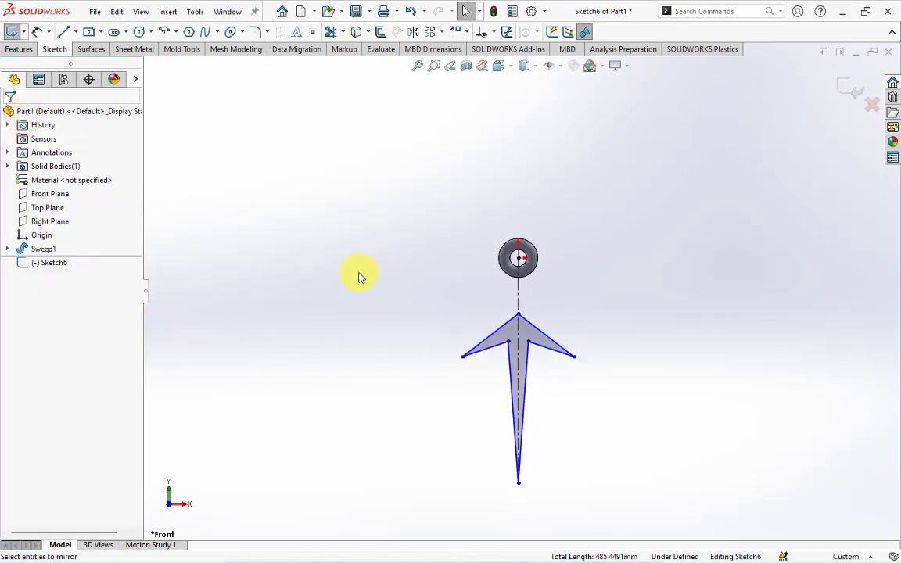
Dimension the arrow tip width between its two corners as 21 mm
click(37, 32)
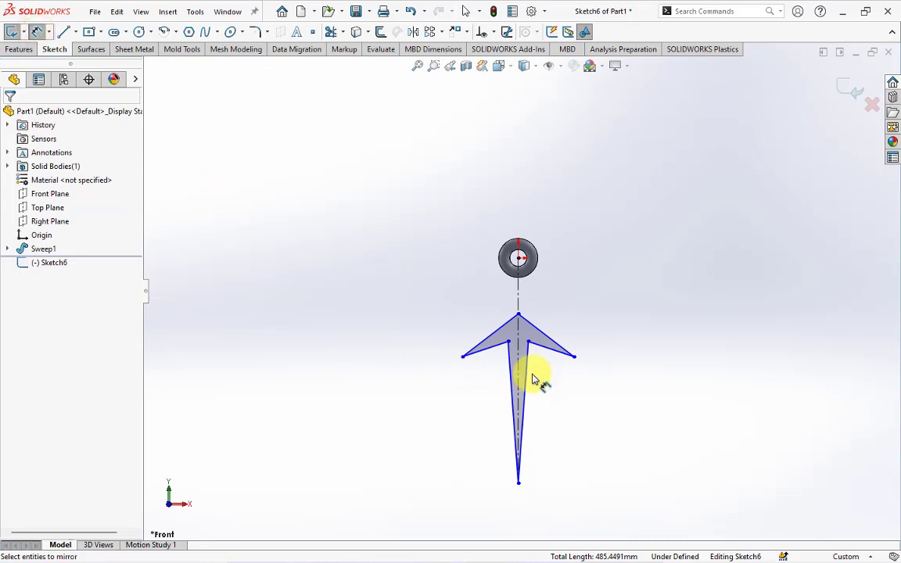
scroll(532, 379, down, 3)
click(480, 310)
click(523, 310)
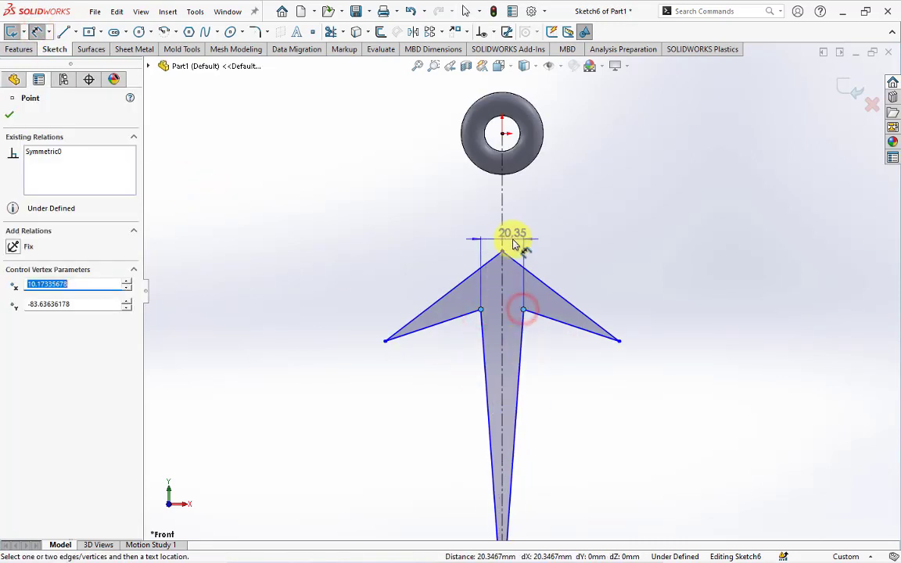
click(513, 238)
text(21)
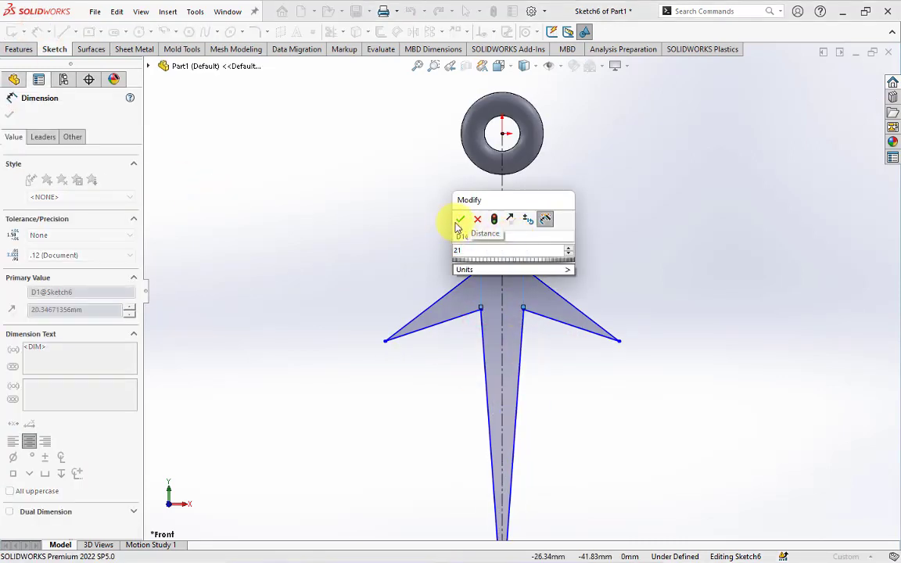
click(458, 222)
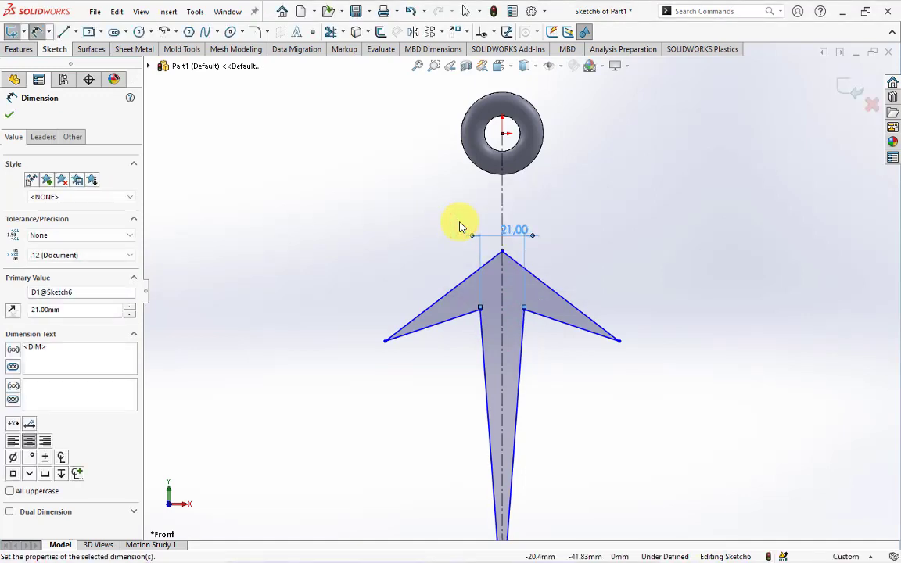
Set the lower wing angle to 140° and the upper wing-edge angle to 105°
click(560, 321)
click(547, 381)
click(548, 380)
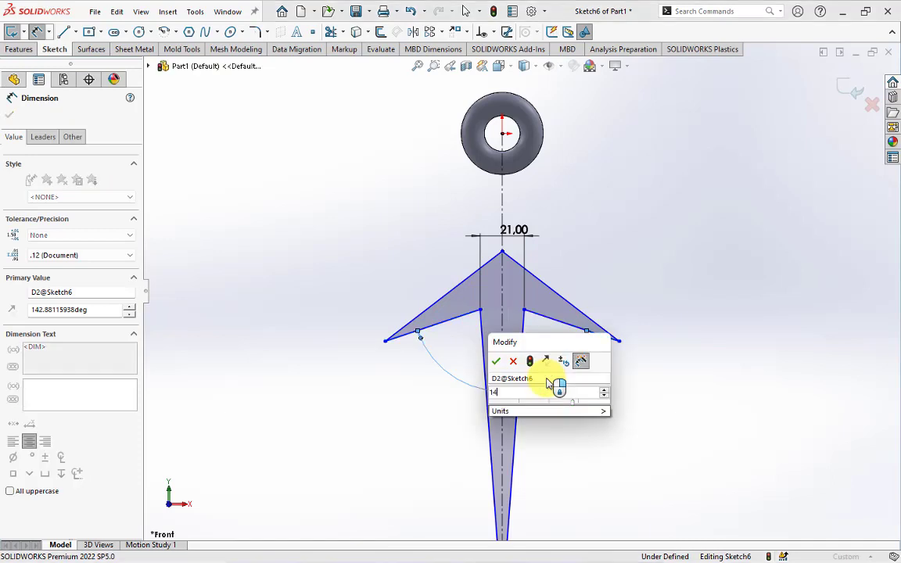
text(140)
click(501, 360)
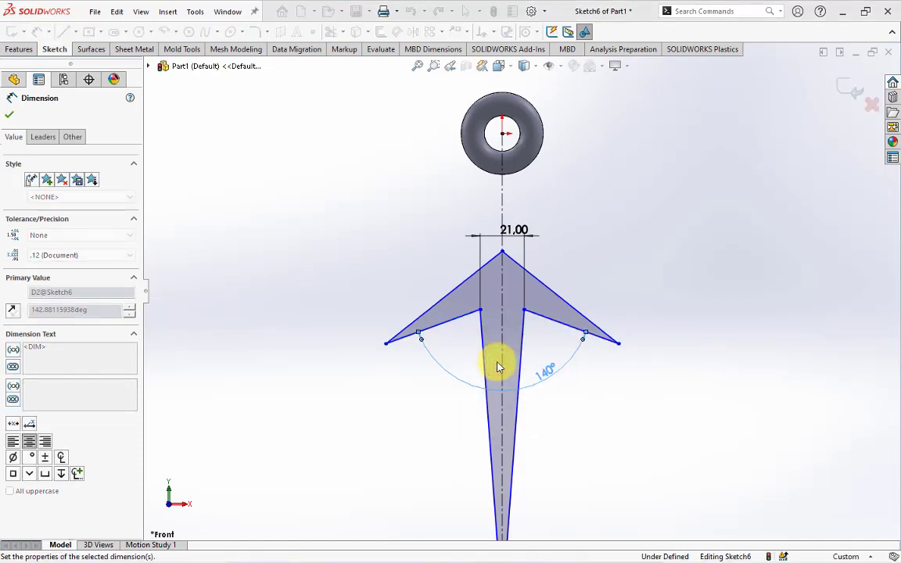
click(443, 298)
click(567, 302)
click(512, 305)
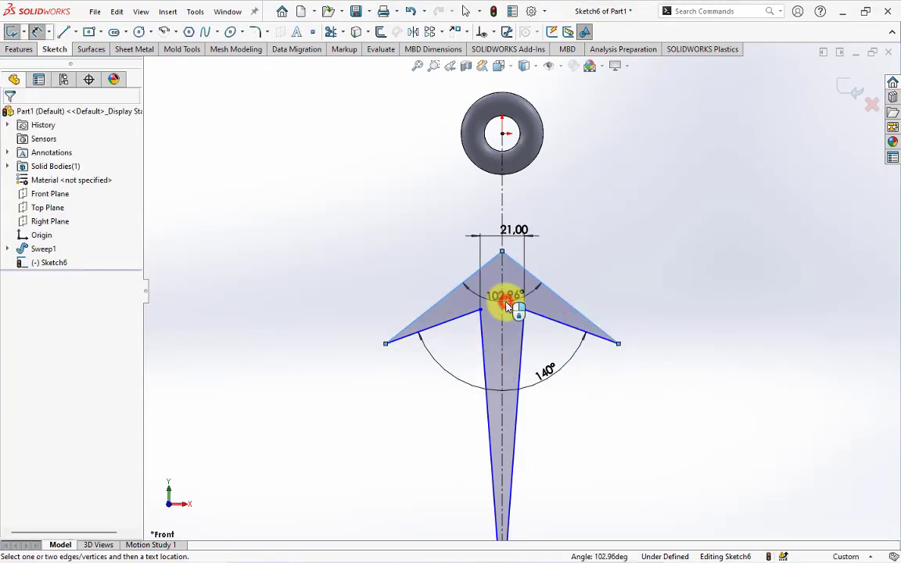
text(105)
click(452, 286)
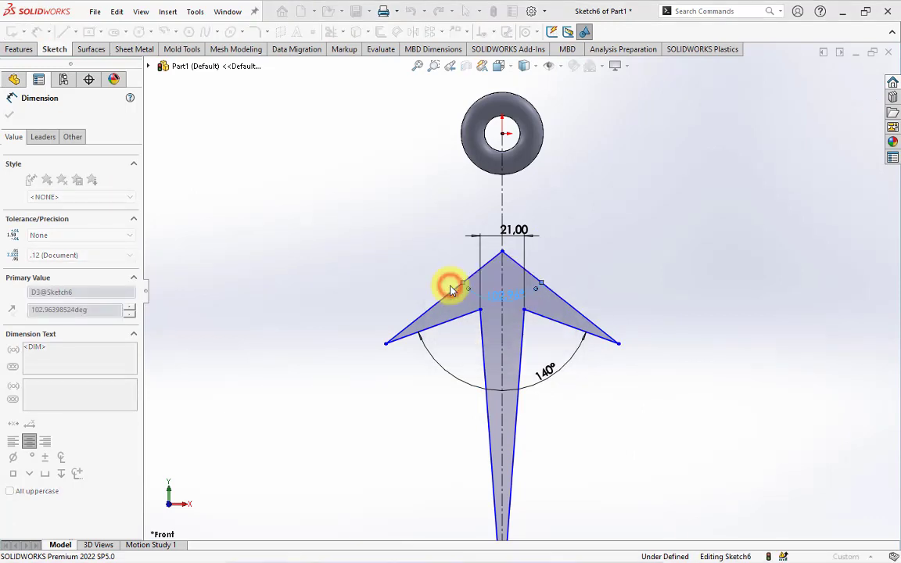
click(680, 319)
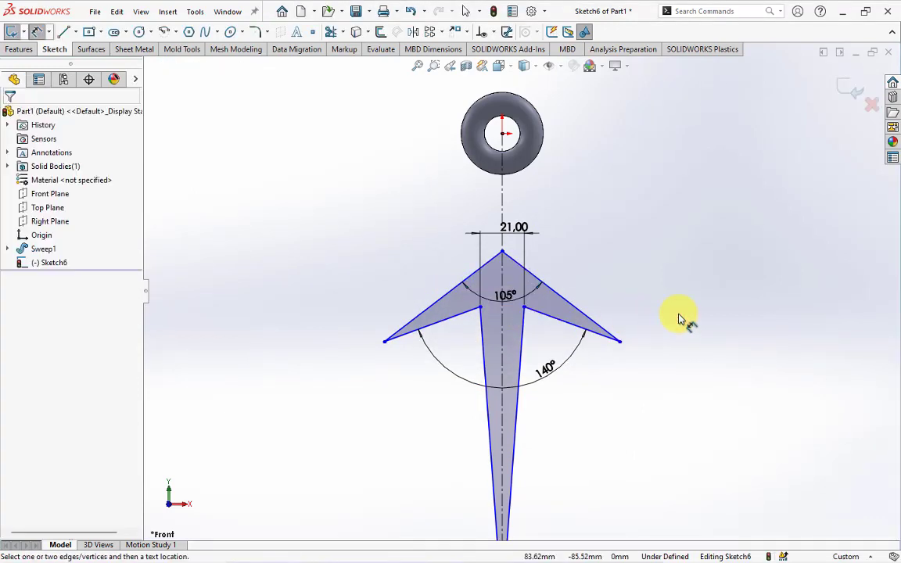
Dimension the arrow's top point 100 mm below the ring centre
click(502, 253)
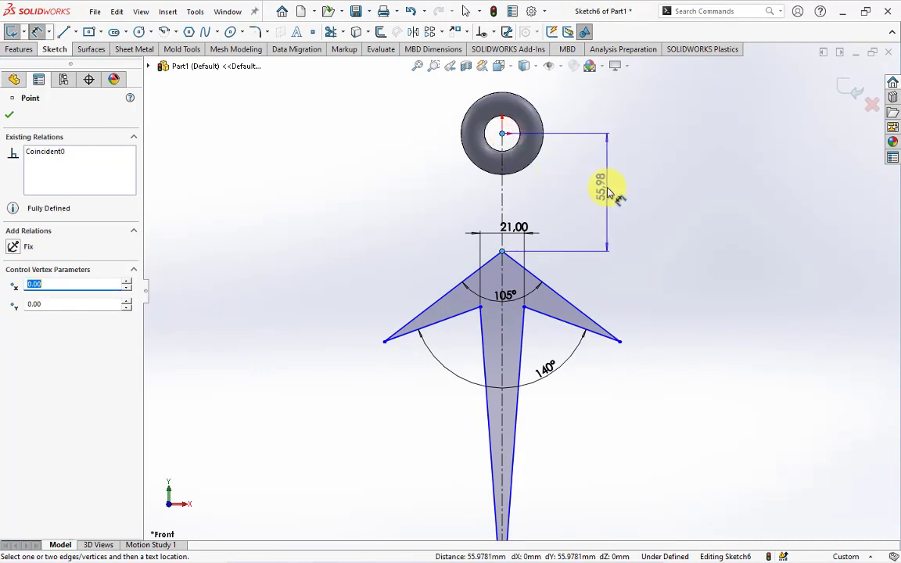
click(666, 194)
text(100)
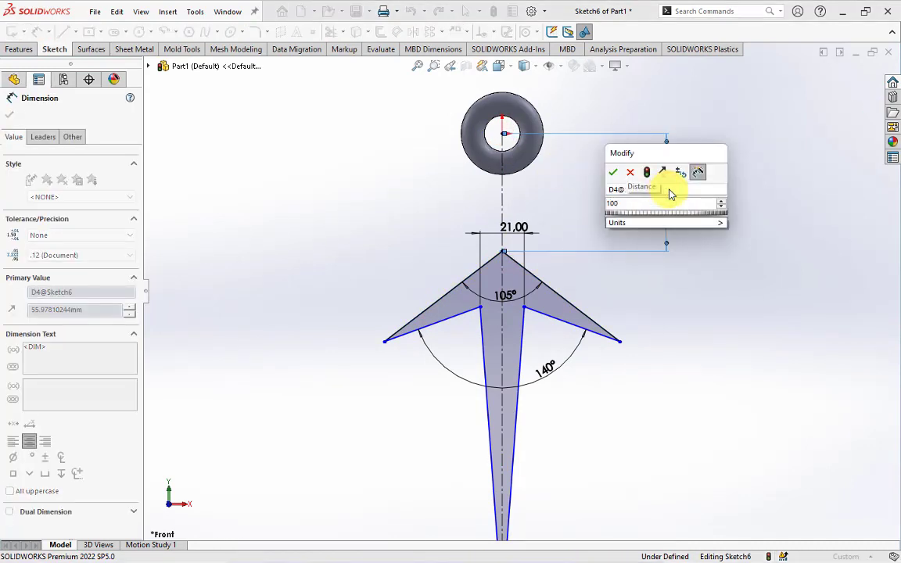
click(614, 174)
click(750, 302)
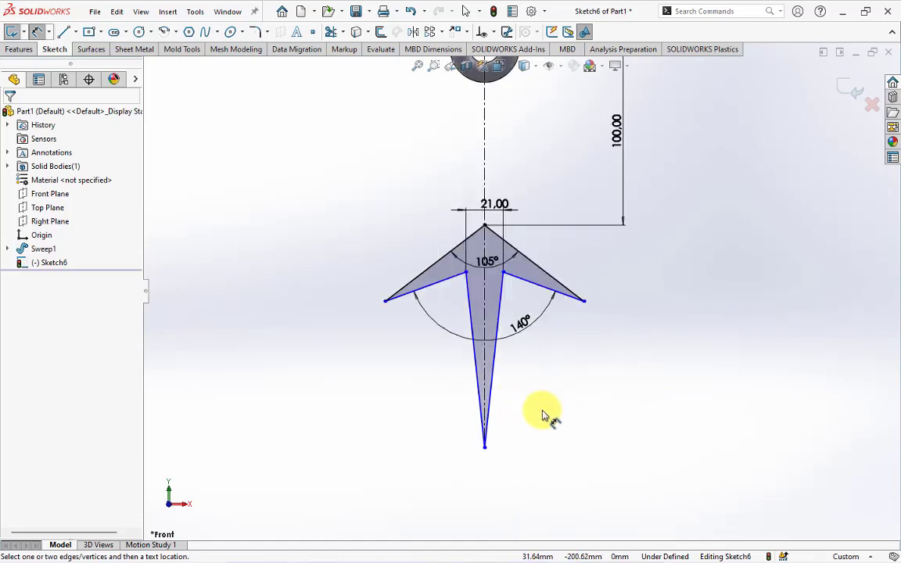
Draw a centerpoint arc joining the left and right stem edges at the stem tip
click(164, 31)
scroll(489, 412, down, 5)
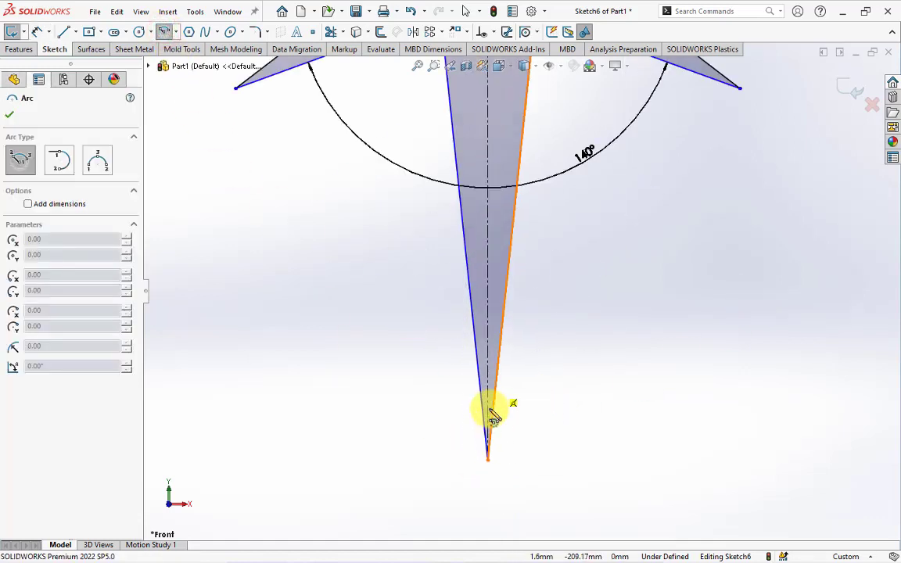
click(489, 334)
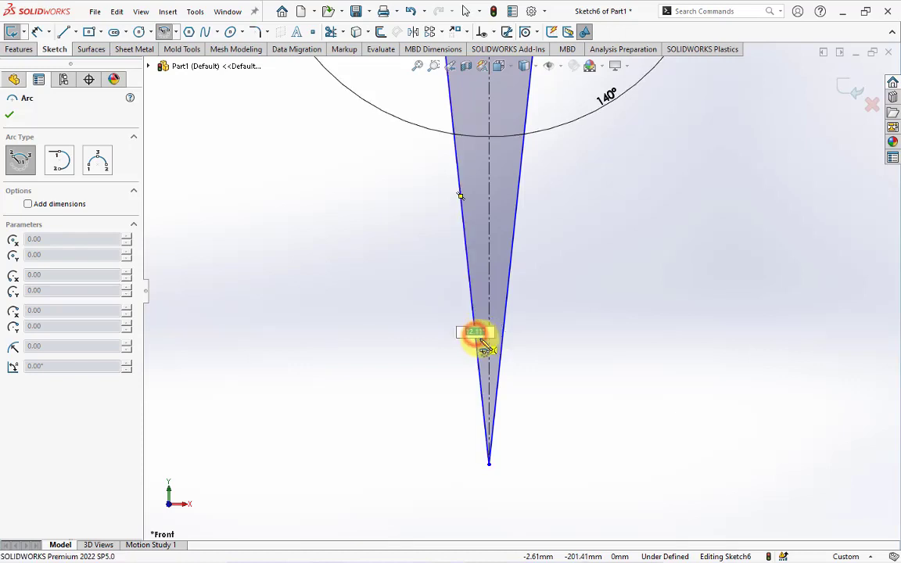
click(477, 336)
scroll(508, 344, down, 1)
scroll(509, 346, down, 1)
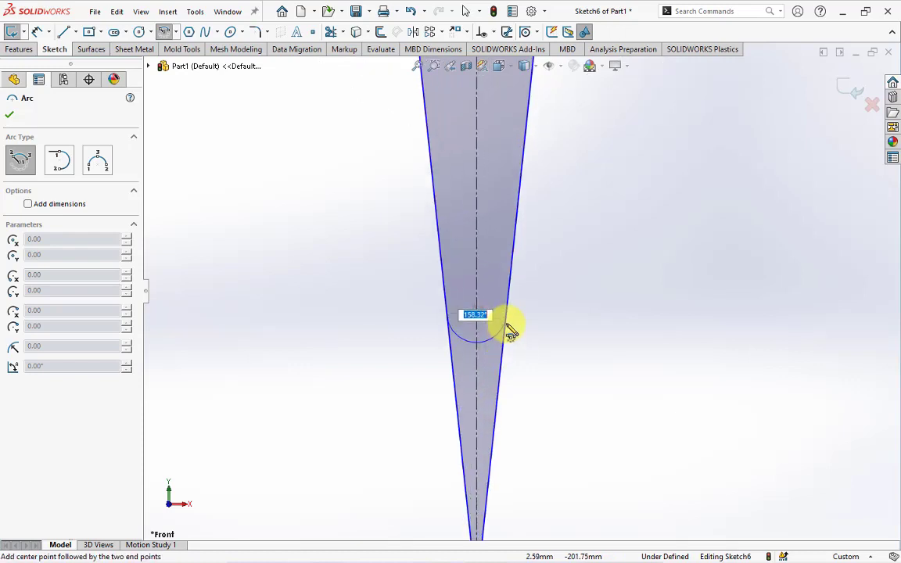
click(509, 327)
right_click(509, 327)
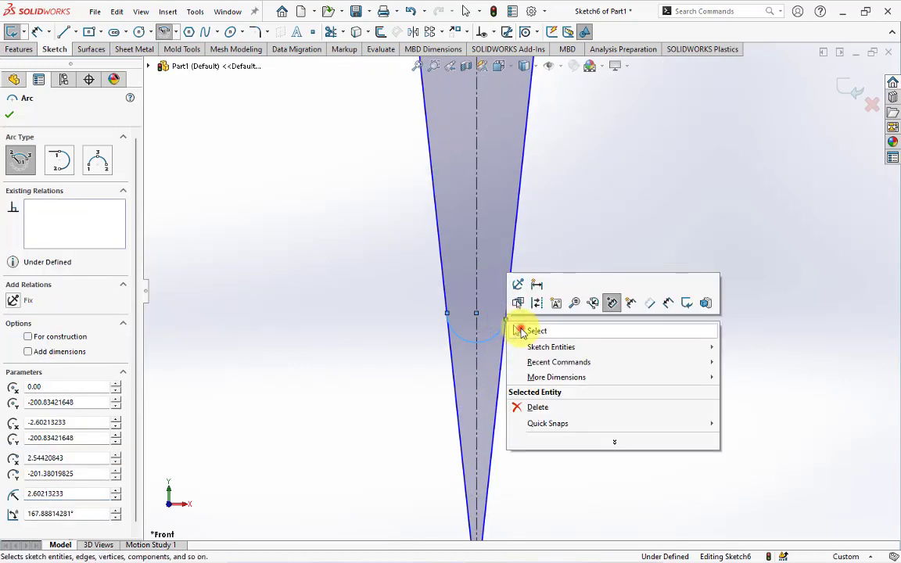
click(520, 329)
scroll(518, 335, up, 3)
scroll(486, 277, up, 3)
scroll(603, 183, down, 1)
scroll(604, 183, down, 3)
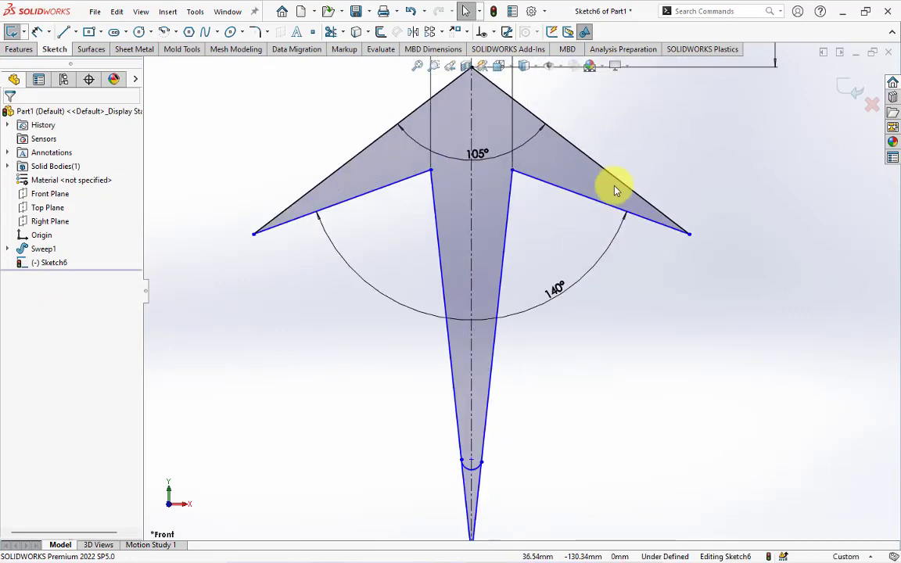
Draw a 3-point arc rounding the right wing tip between its upper and lower edges
click(176, 32)
click(186, 76)
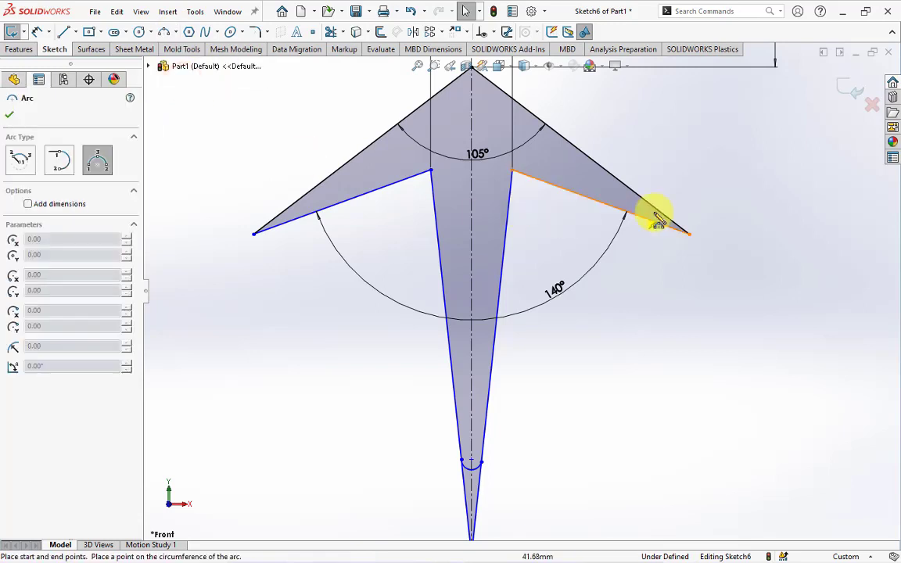
scroll(649, 207, down, 2)
click(628, 208)
click(613, 226)
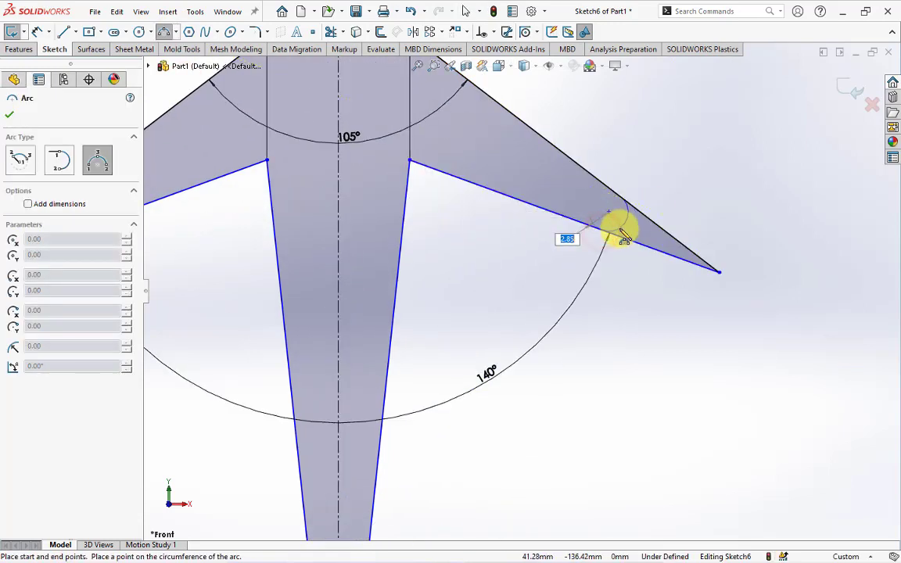
click(623, 239)
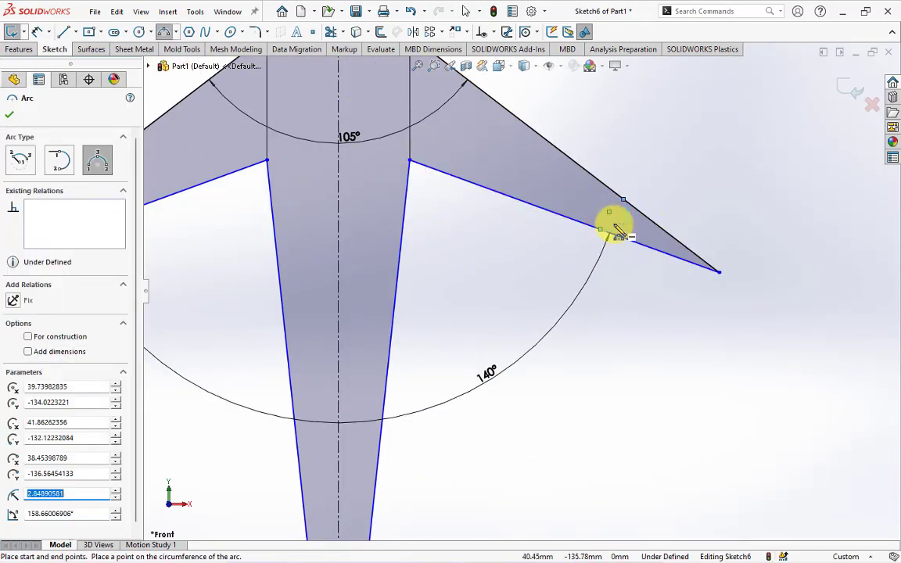
right_click(617, 231)
click(630, 231)
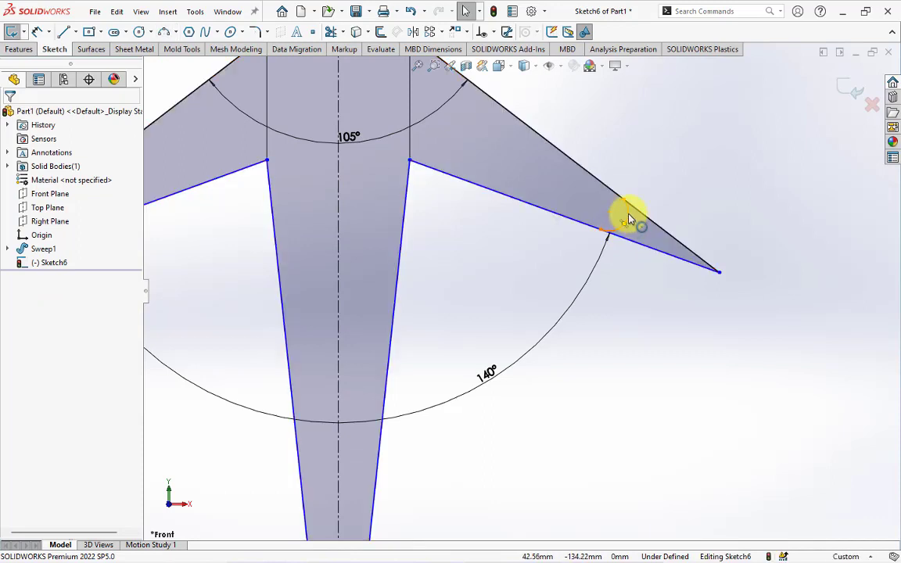
Make the wing-tip arc tangent to both the upper and lower wing edges
click(630, 219)
ctrl+click(640, 213)
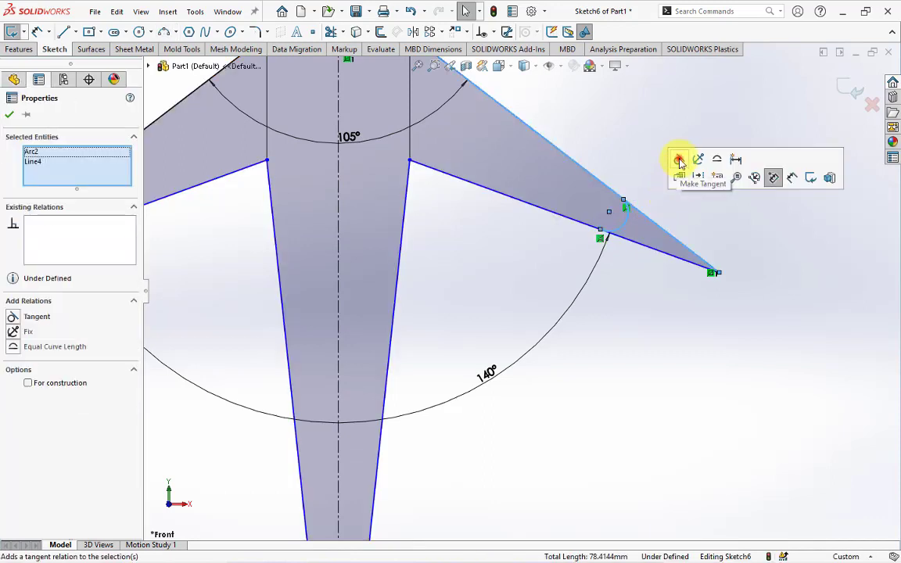
click(678, 161)
click(629, 241)
ctrl+click(622, 222)
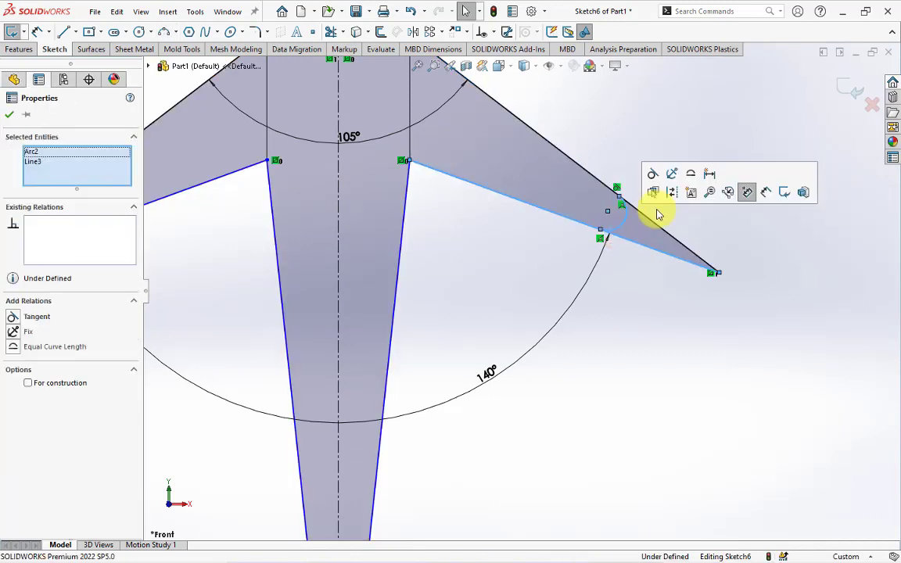
click(652, 173)
click(629, 299)
Make the stem-tip arc tangent to the left and right stem edges
scroll(633, 305, up, 5)
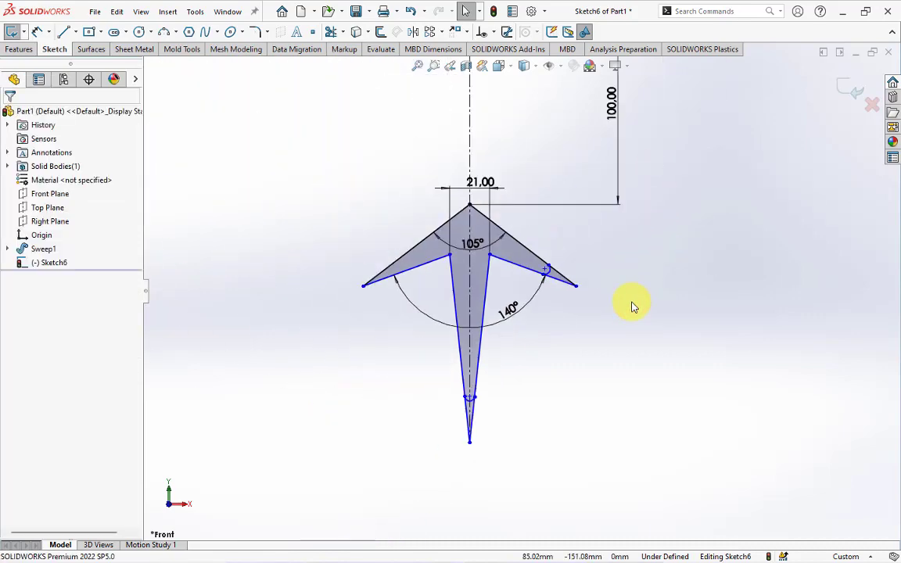
scroll(479, 399, down, 8)
scroll(479, 399, down, 1)
click(468, 322)
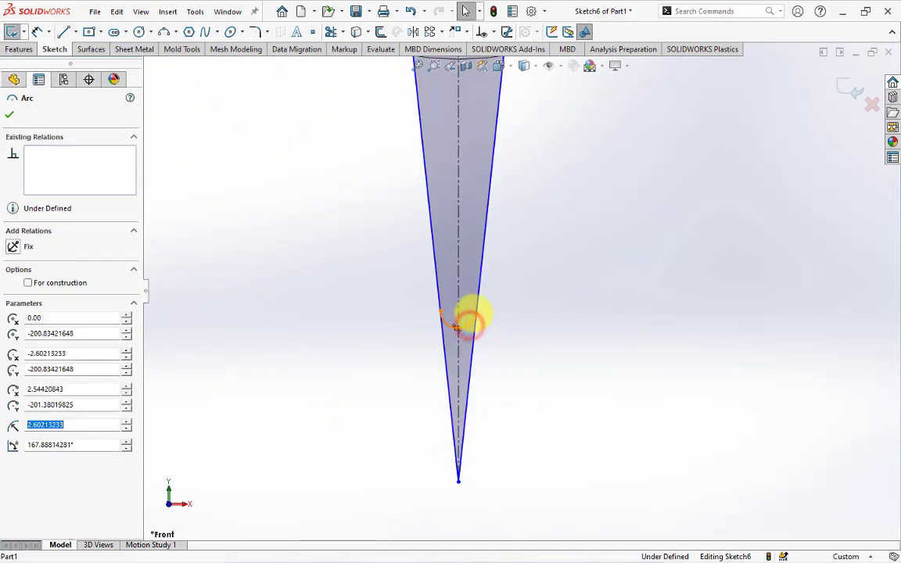
ctrl+click(480, 309)
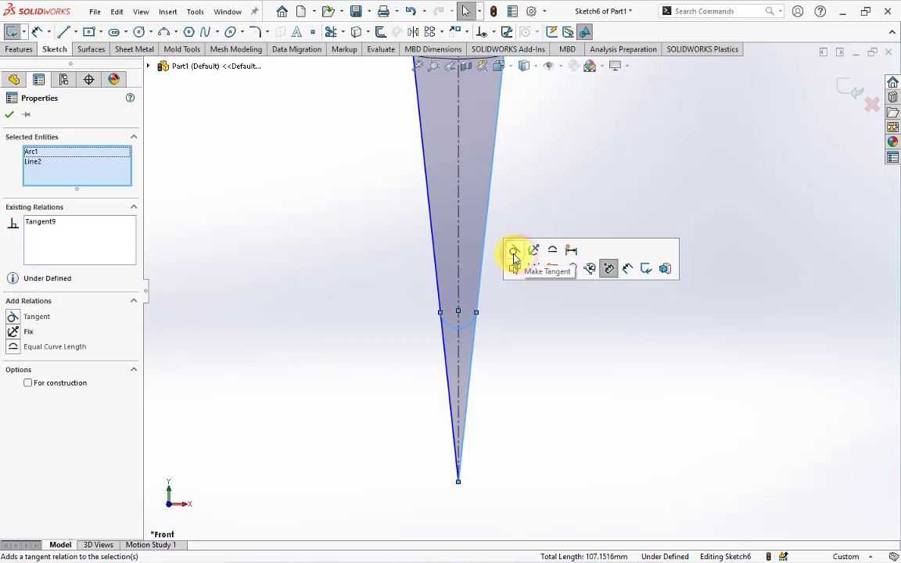
click(436, 302)
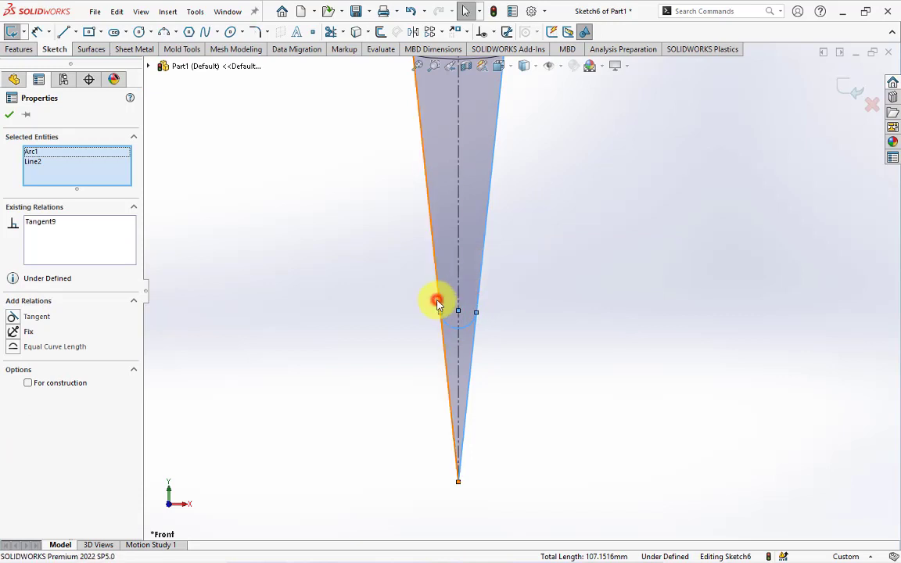
click(447, 325)
ctrl+click(440, 305)
click(479, 267)
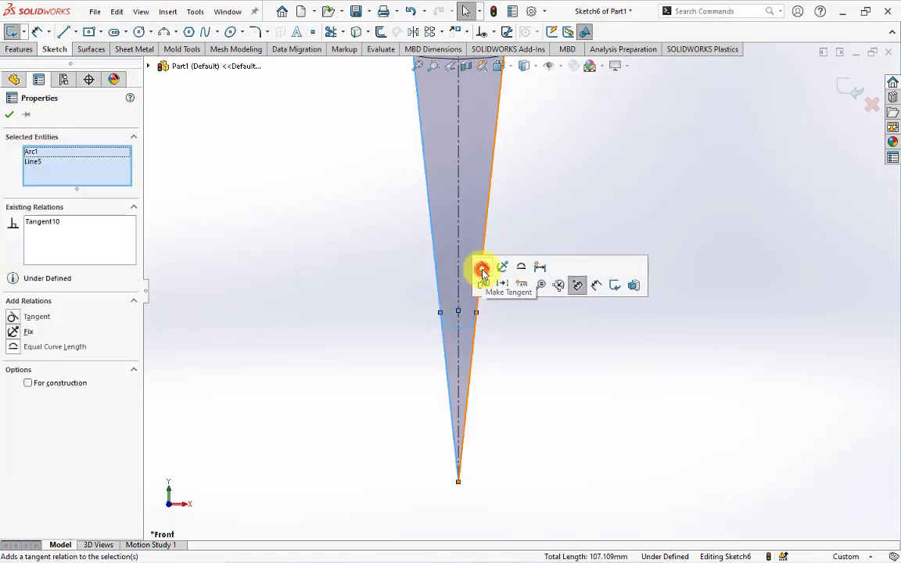
click(548, 364)
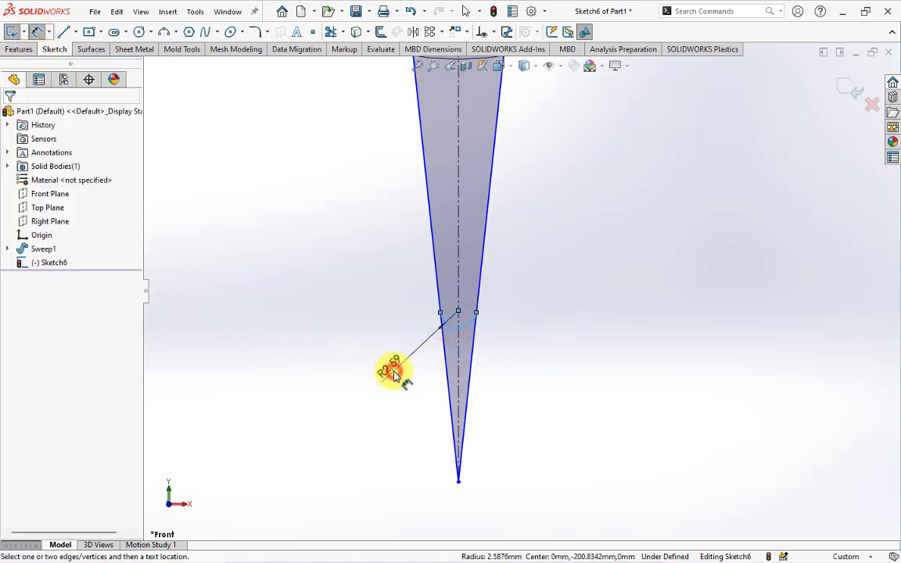
Dimension the stem-tip arc radius as 2.25 mm
click(392, 369)
text(2.25)
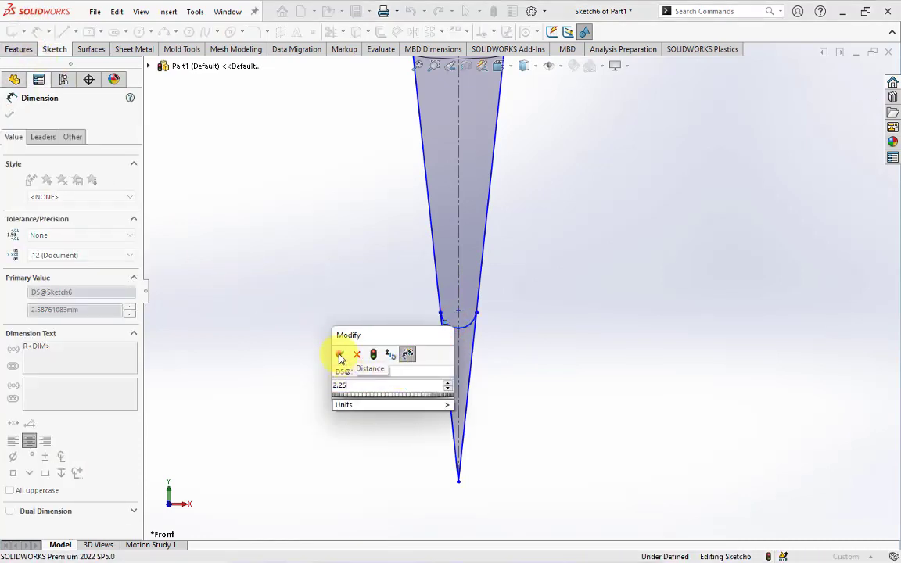
click(339, 357)
key(f)
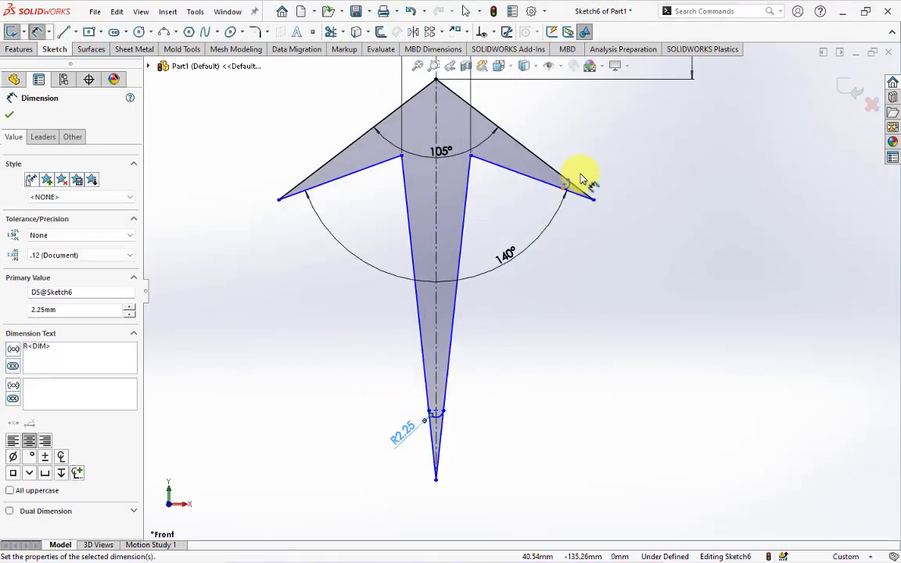
Dimension the right wing-tip arc radius as 1 mm
scroll(581, 179, down, 5)
click(526, 252)
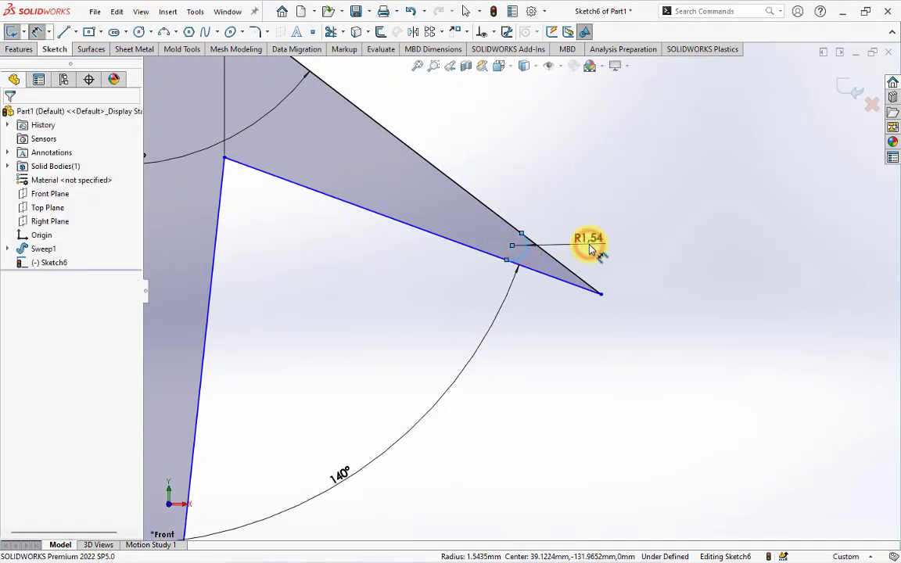
click(585, 247)
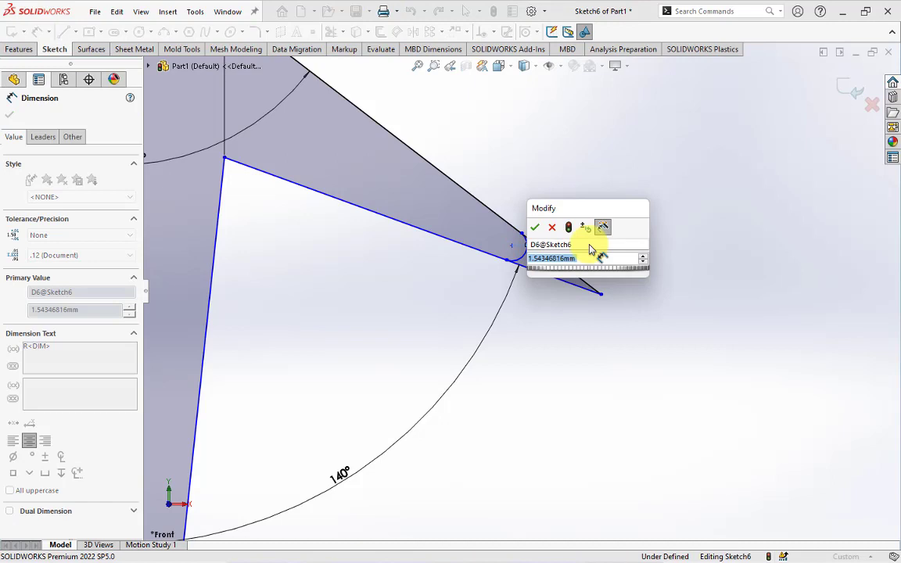
text(1)
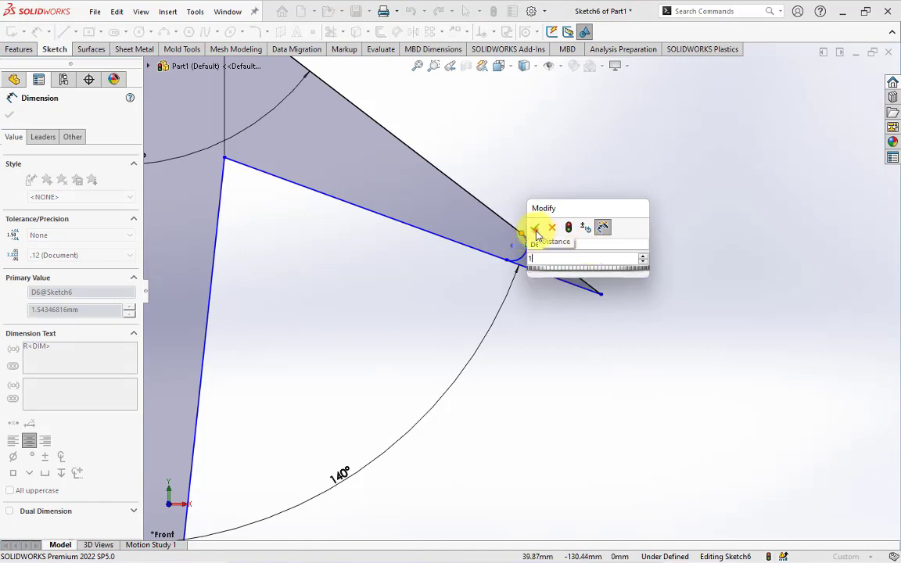
click(536, 234)
key(Escape)
scroll(538, 185, up, 3)
scroll(433, 105, up, 2)
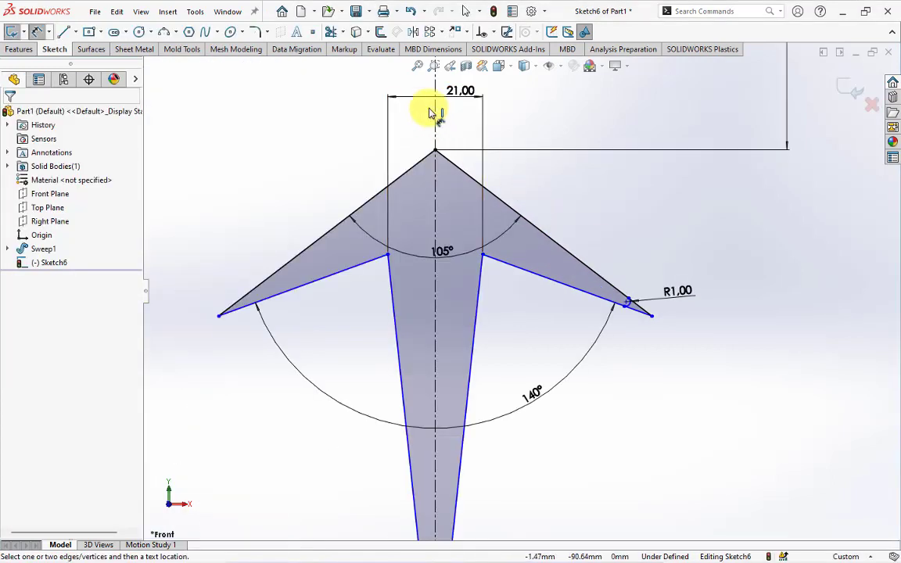
click(413, 32)
scroll(637, 322, down, 3)
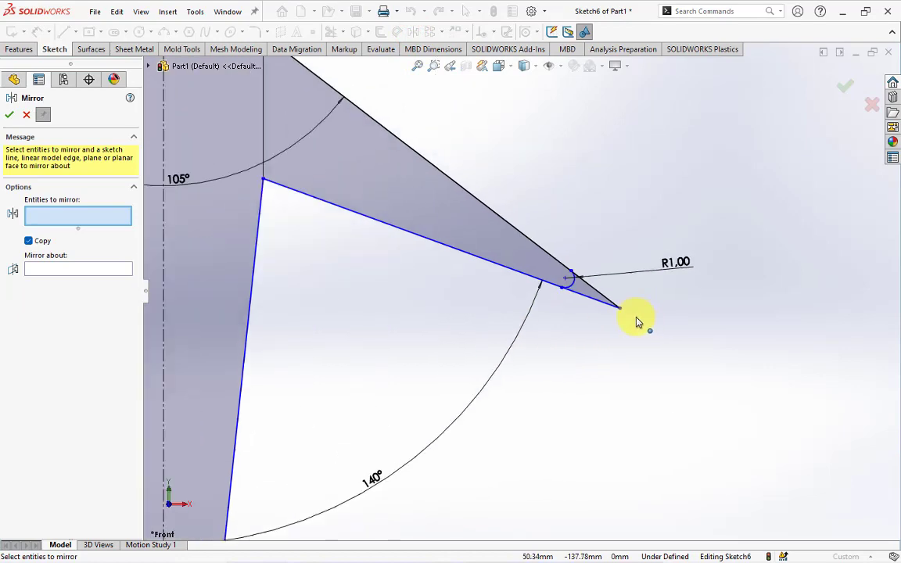
Mirror the right wing-tip arc about the centerline to the left wing
click(574, 290)
scroll(518, 289, up, 3)
click(86, 270)
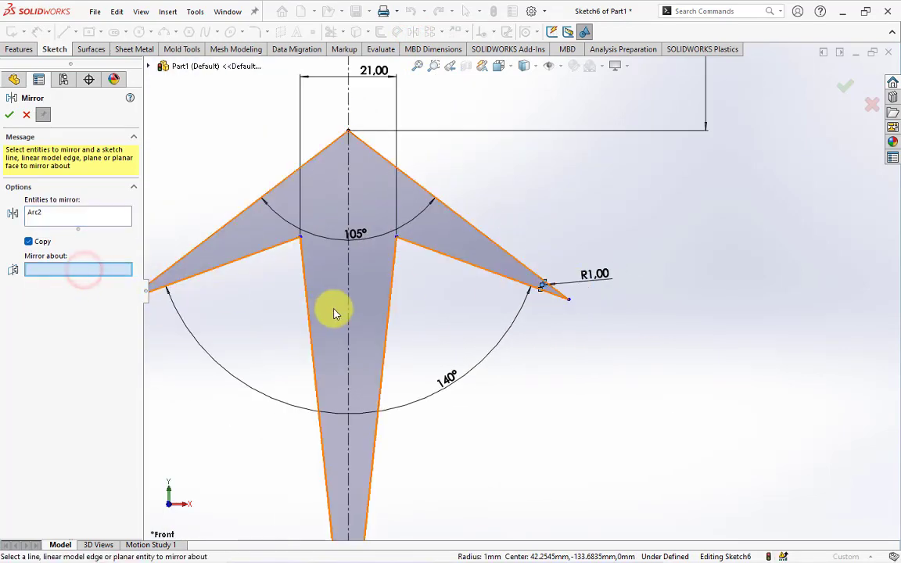
click(349, 313)
click(11, 115)
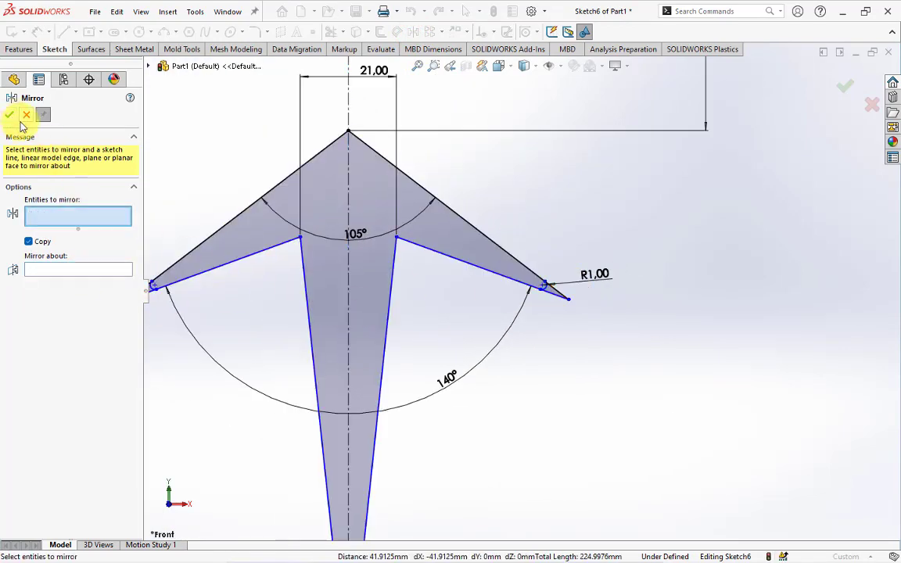
scroll(336, 301, up, 2)
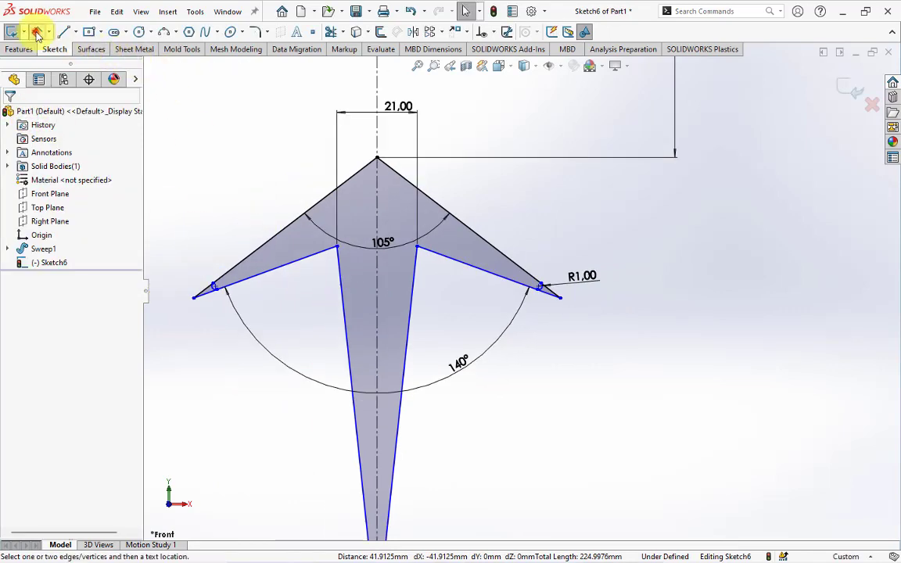
scroll(312, 257, down, 3)
Dimension the span between both wing-tip arcs, measuring to their outer (Max) edges
click(310, 256)
scroll(791, 309, up, 3)
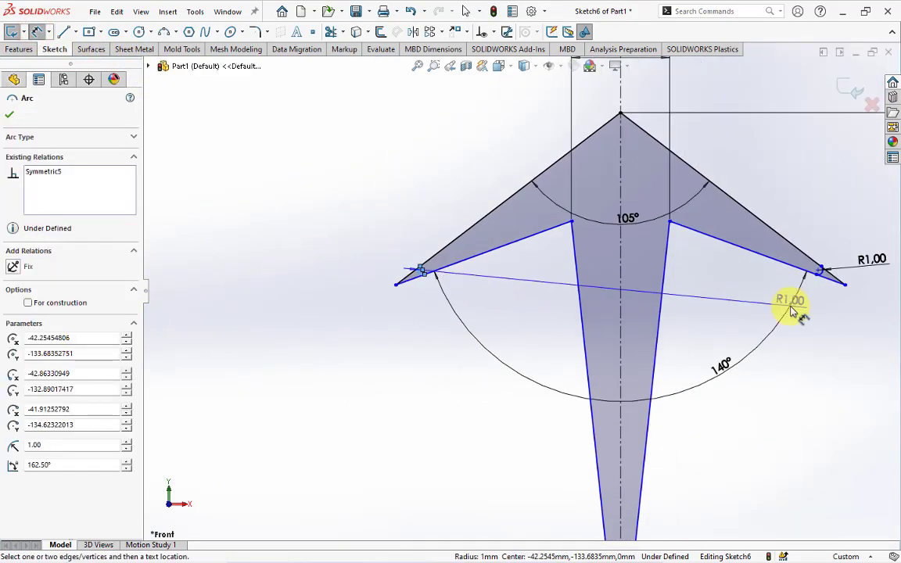
scroll(792, 309, down, 3)
click(774, 250)
scroll(434, 333, up, 2)
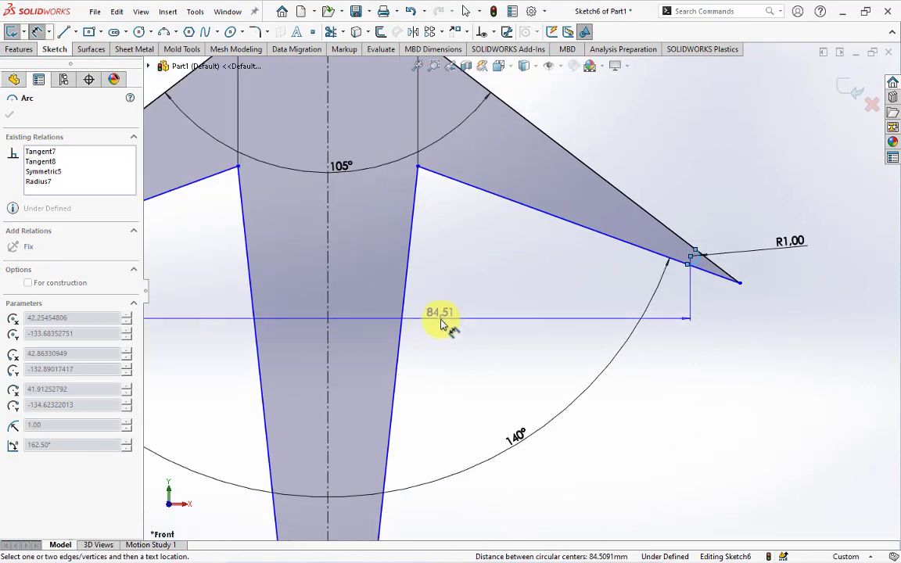
scroll(466, 322, up, 2)
scroll(489, 320, up, 2)
click(485, 316)
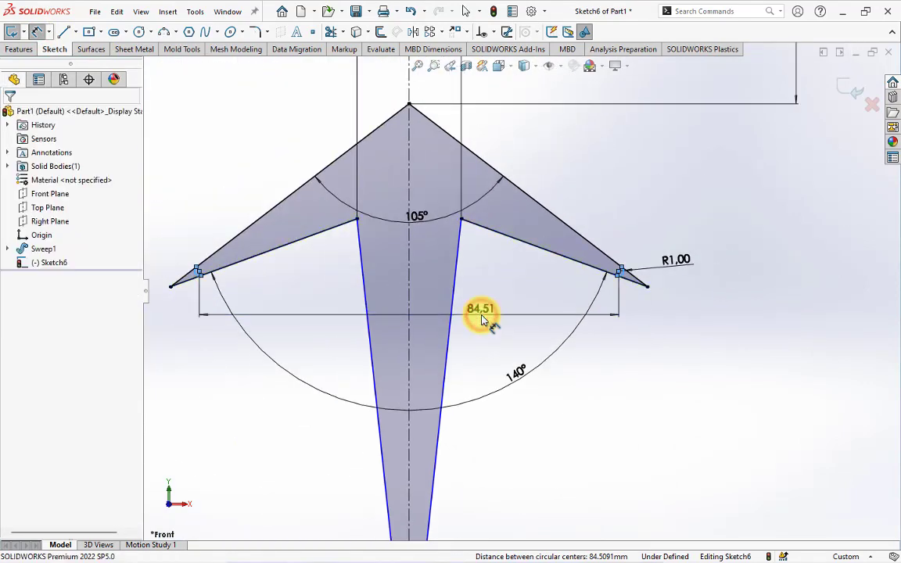
click(432, 296)
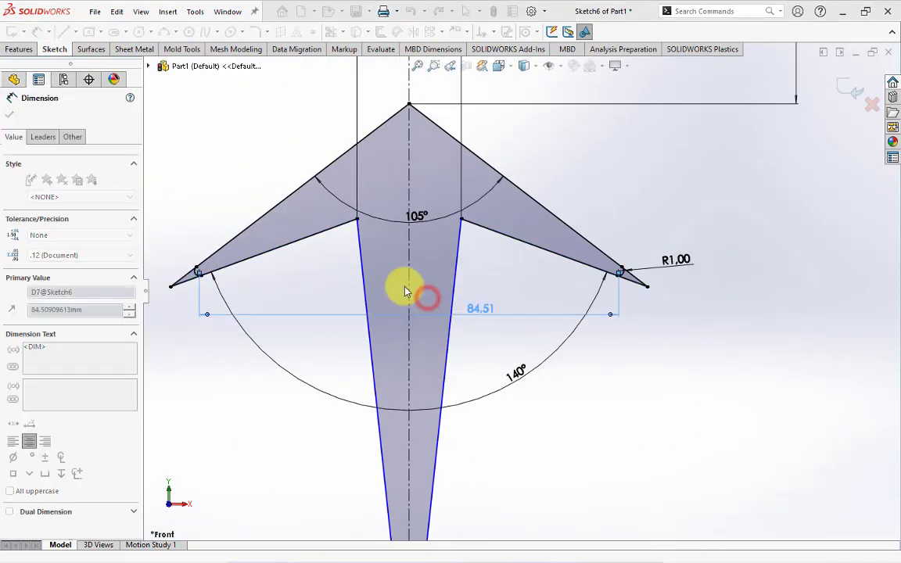
click(45, 139)
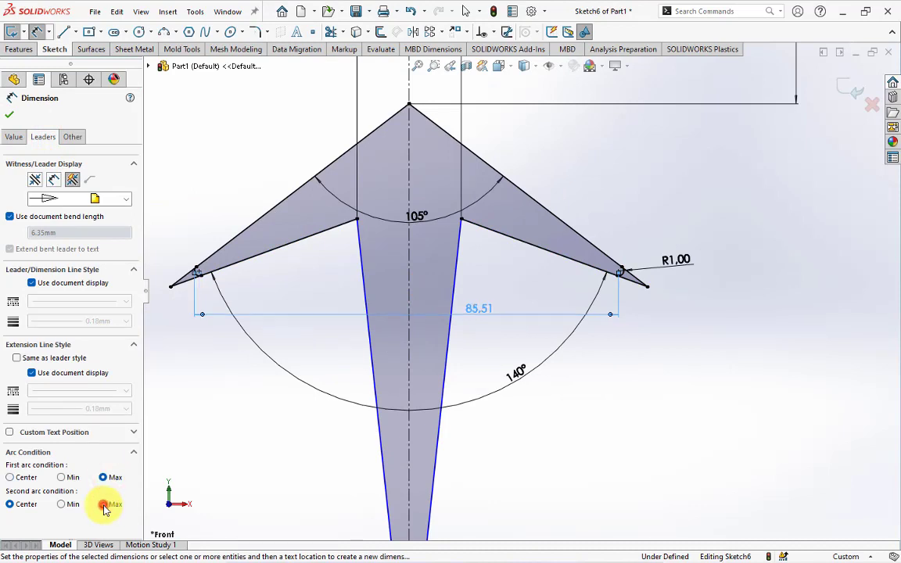
click(104, 504)
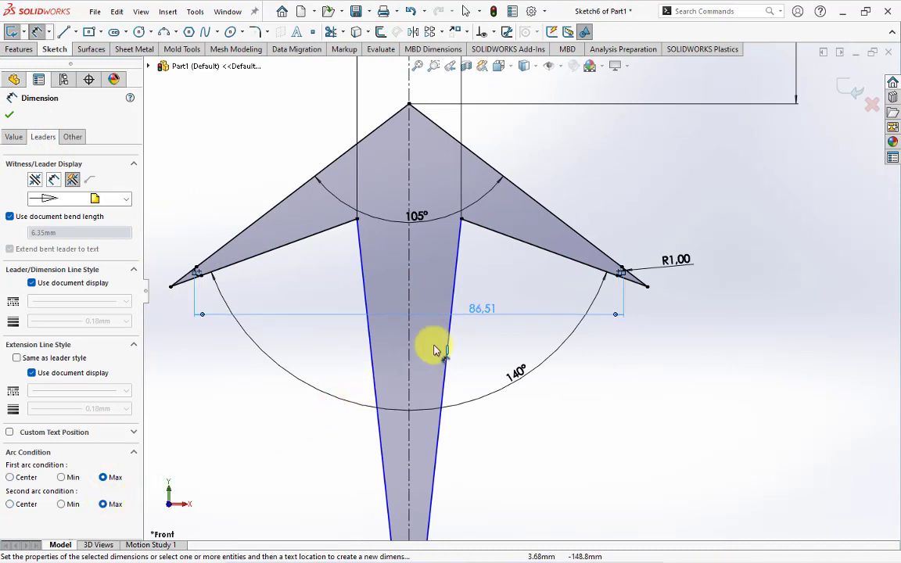
click(10, 116)
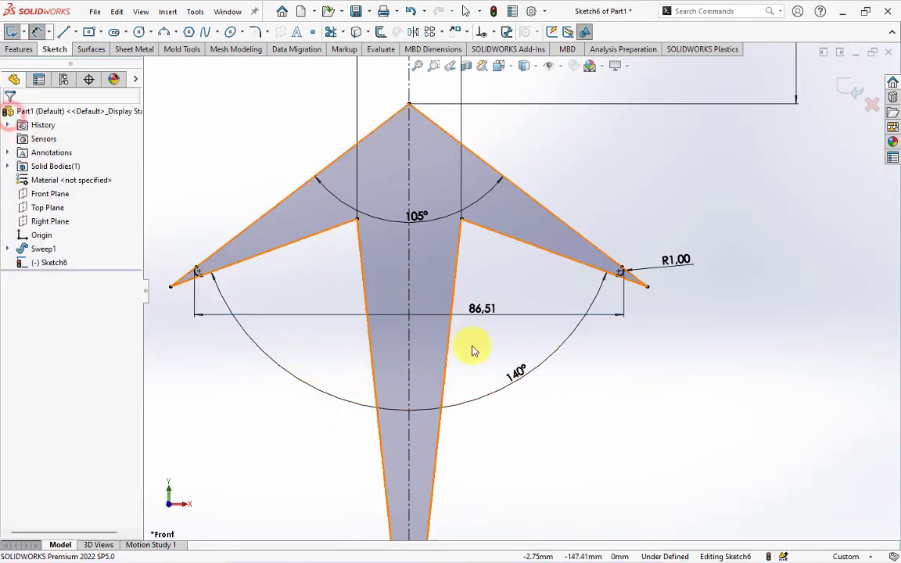
Change the wing-tip span dimension to 82.50 mm
double_click(482, 311)
text(82)
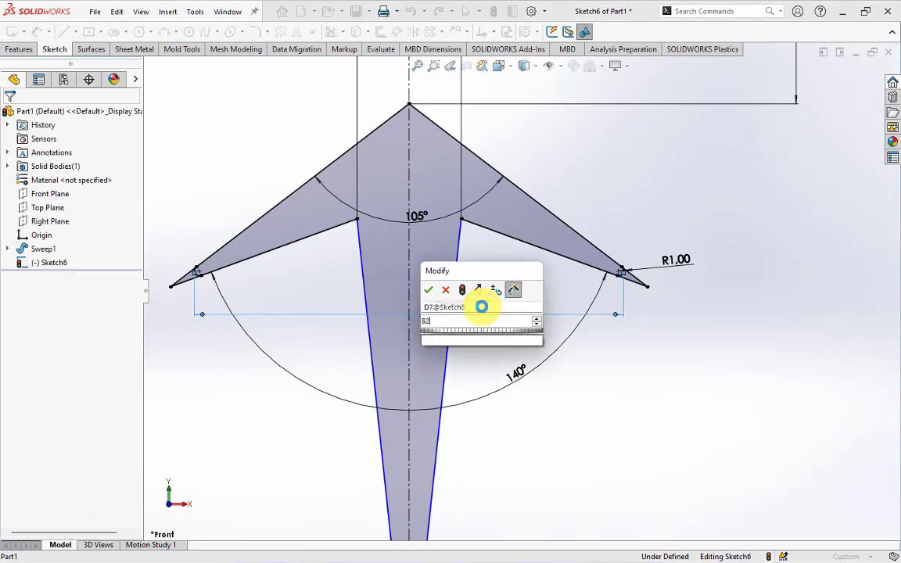
text(.6)
key(Return)
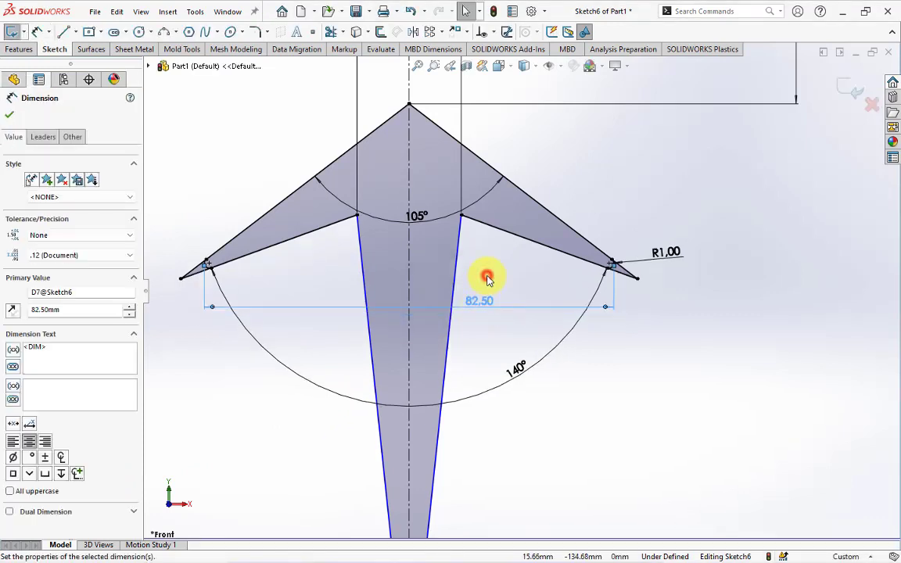
click(482, 276)
scroll(486, 280, up, 4)
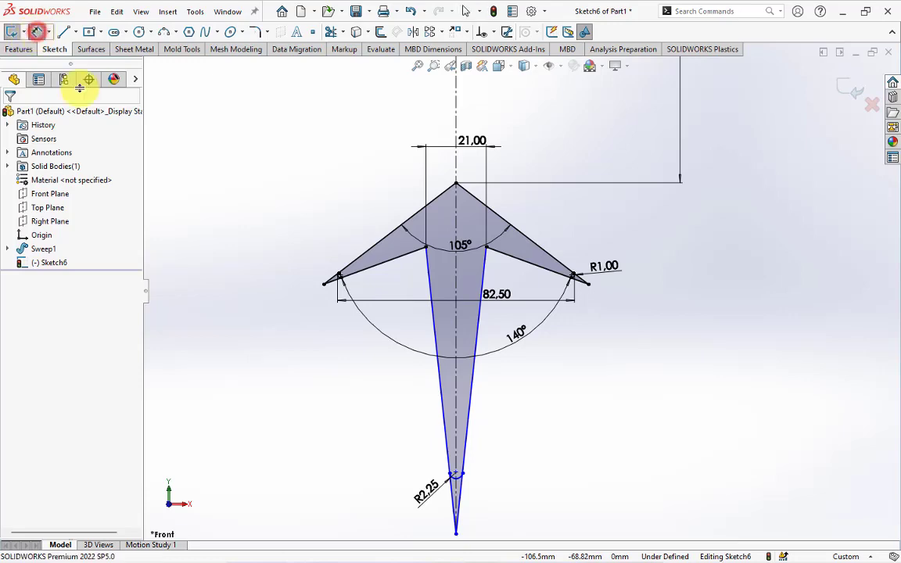
Dimension the arrow's top point 150 mm above the R2.25 tip arc, fully defining Sketch6
click(456, 184)
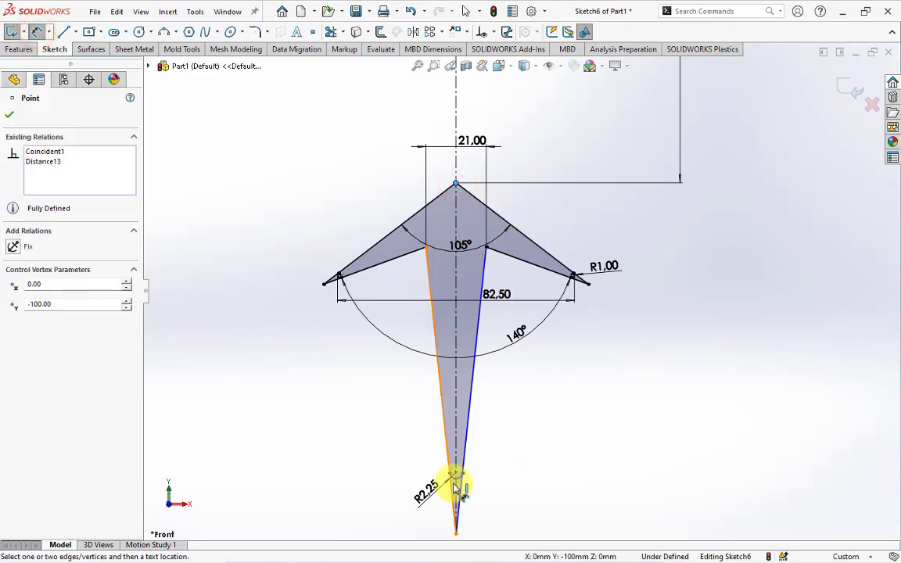
scroll(454, 487, down, 3)
click(480, 425)
scroll(553, 412, up, 2)
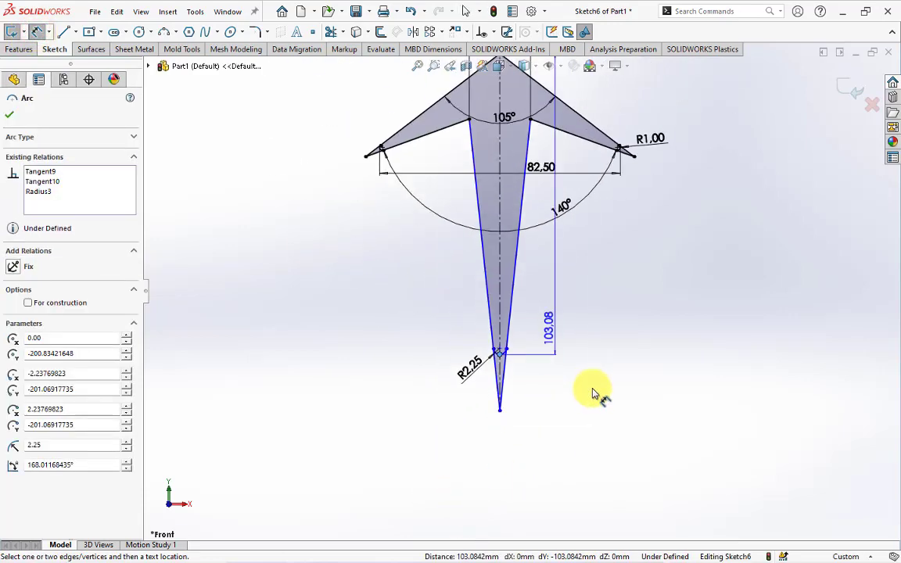
scroll(597, 394, up, 2)
scroll(648, 284, up, 1)
scroll(634, 207, up, 2)
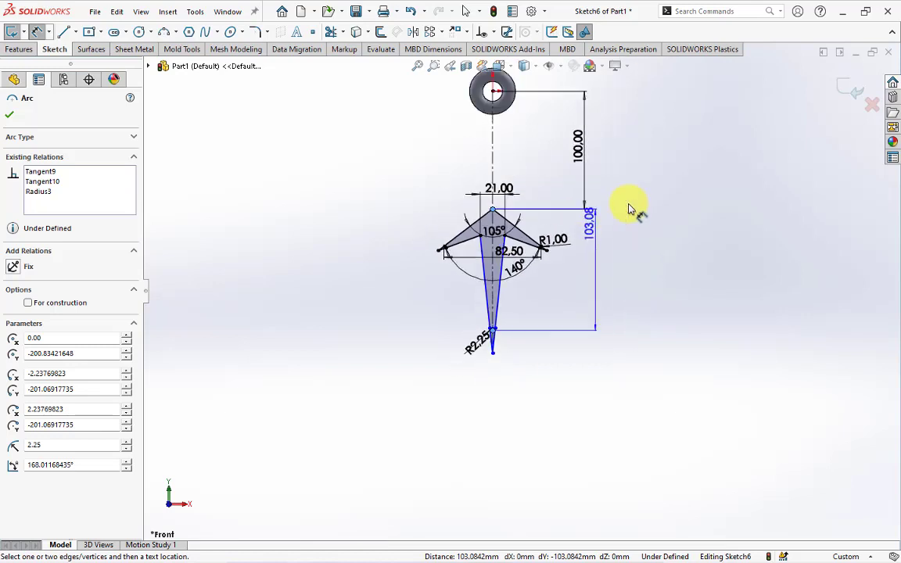
scroll(594, 219, down, 2)
scroll(547, 281, up, 1)
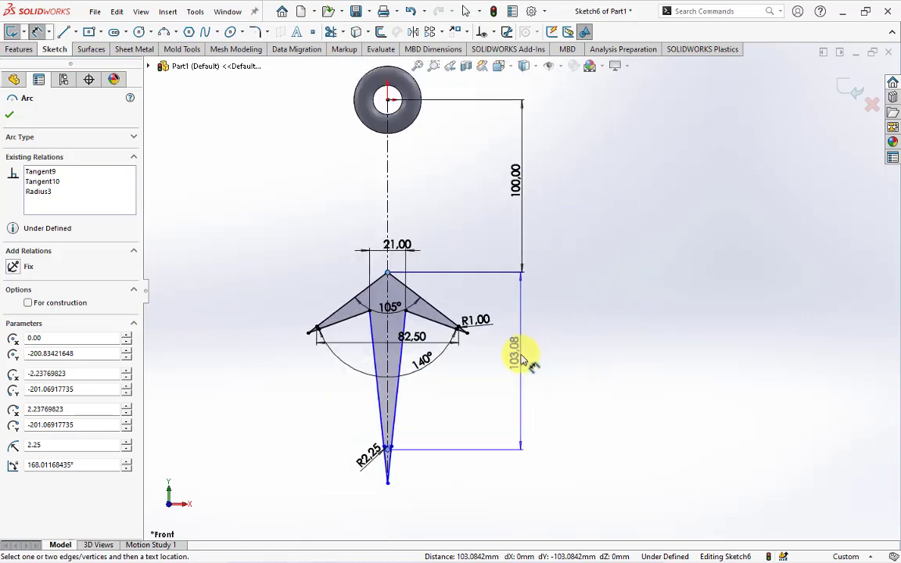
click(522, 358)
text(150)
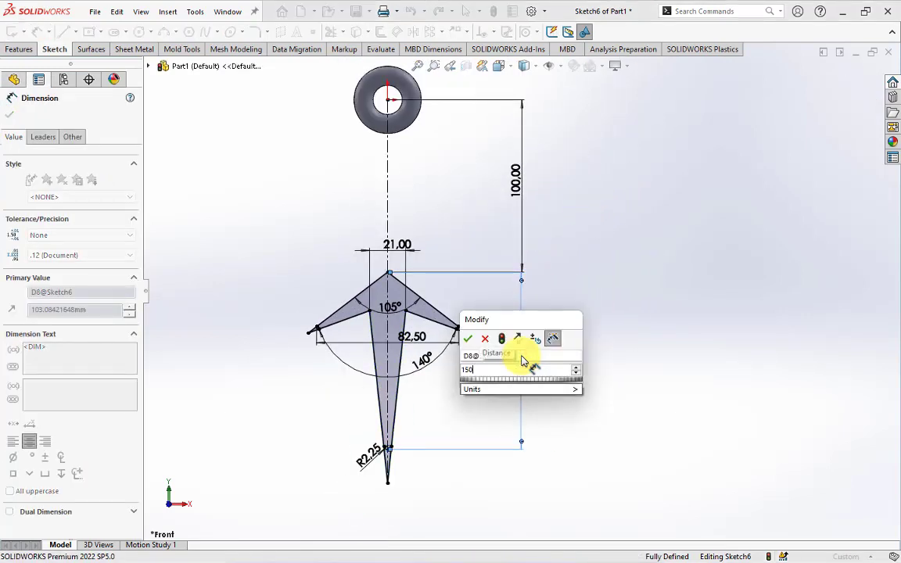
click(469, 342)
click(623, 358)
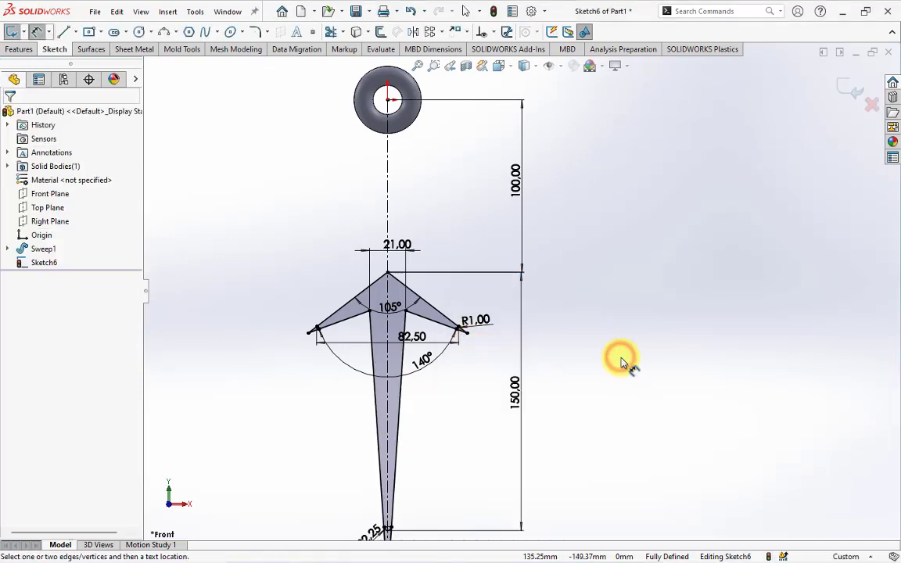
scroll(623, 360, up, 2)
Close the arrow sketch and start a new Sketch7 on the Right Plane
mouse_move(617, 362)
middle_down()
mouse_move(519, 335)
mouse_move(583, 336)
mouse_move(769, 245)
middle_up()
click(848, 89)
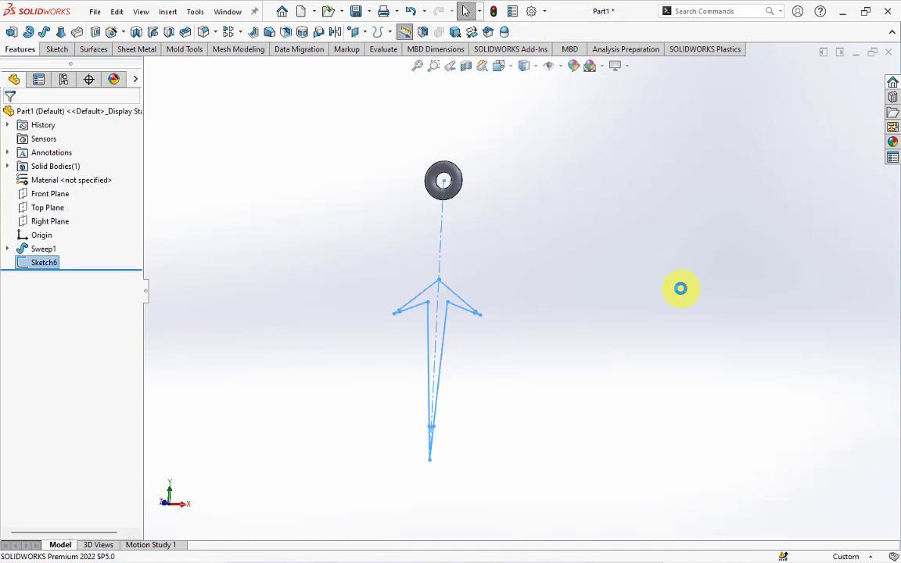
mouse_move(565, 317)
middle_down()
mouse_move(515, 342)
mouse_move(417, 356)
middle_up()
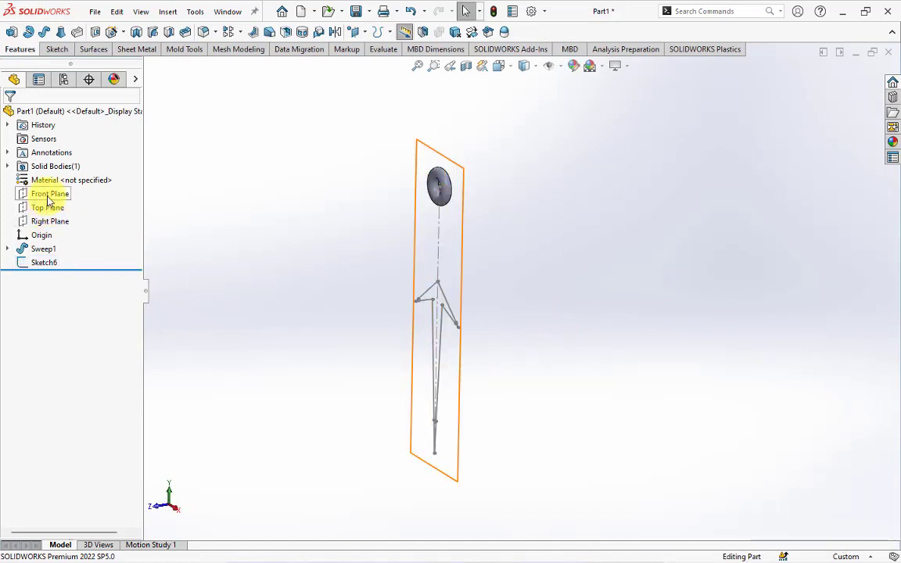
click(49, 222)
scroll(438, 293, down, 3)
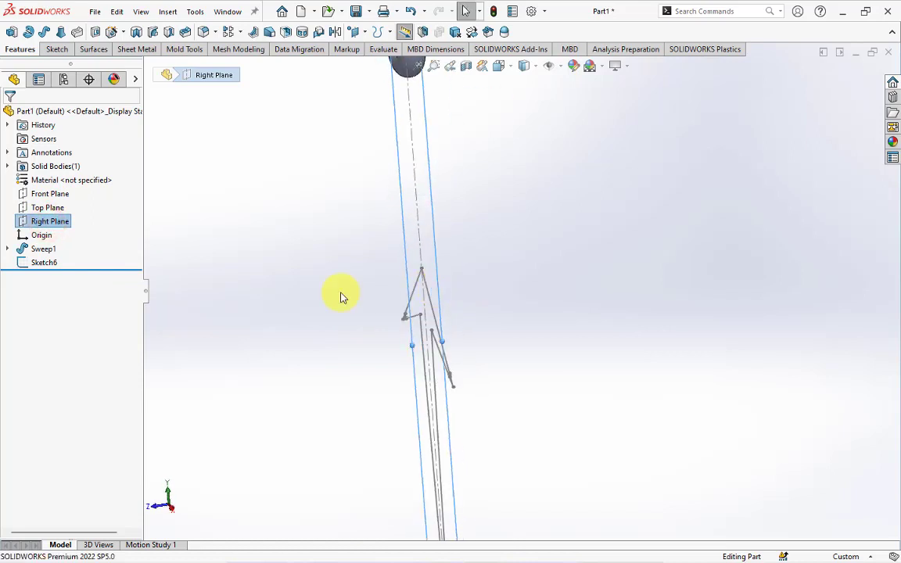
click(54, 202)
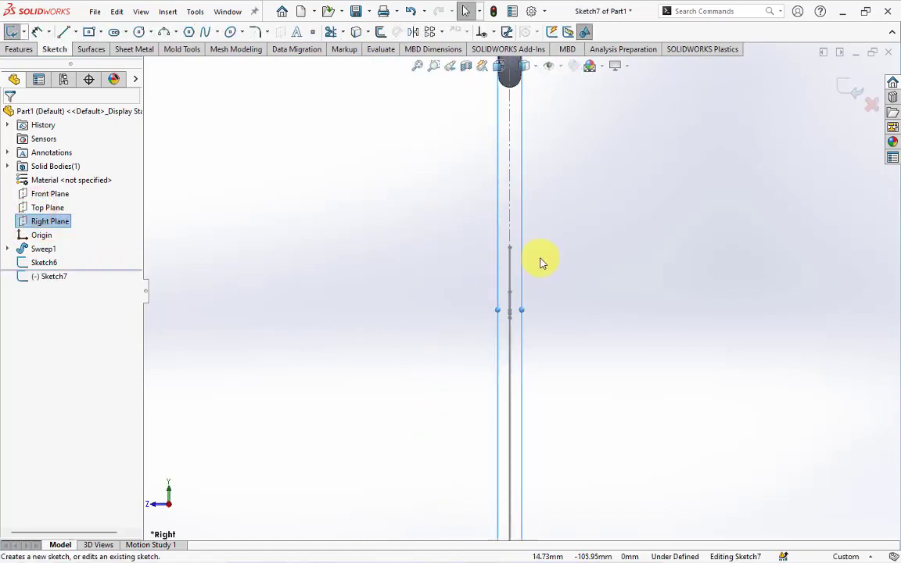
Draw a centre-point arc over the arrow tip, centred on the vertical line
click(180, 39)
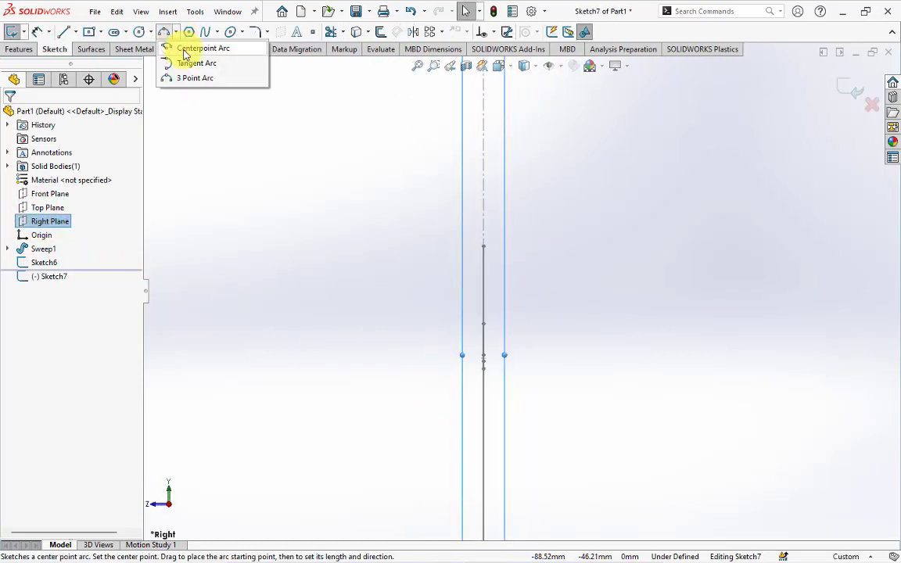
click(191, 44)
click(482, 270)
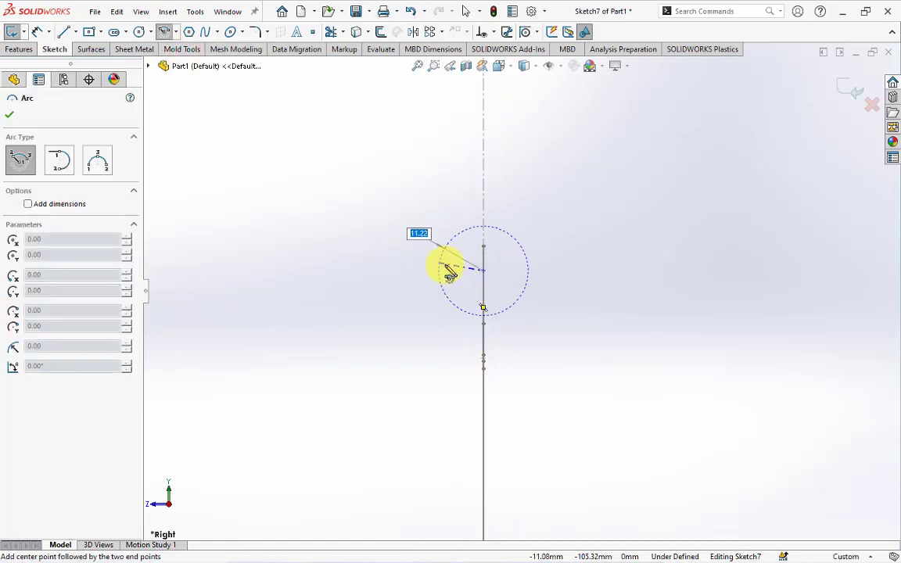
click(508, 256)
right_click(516, 252)
click(539, 260)
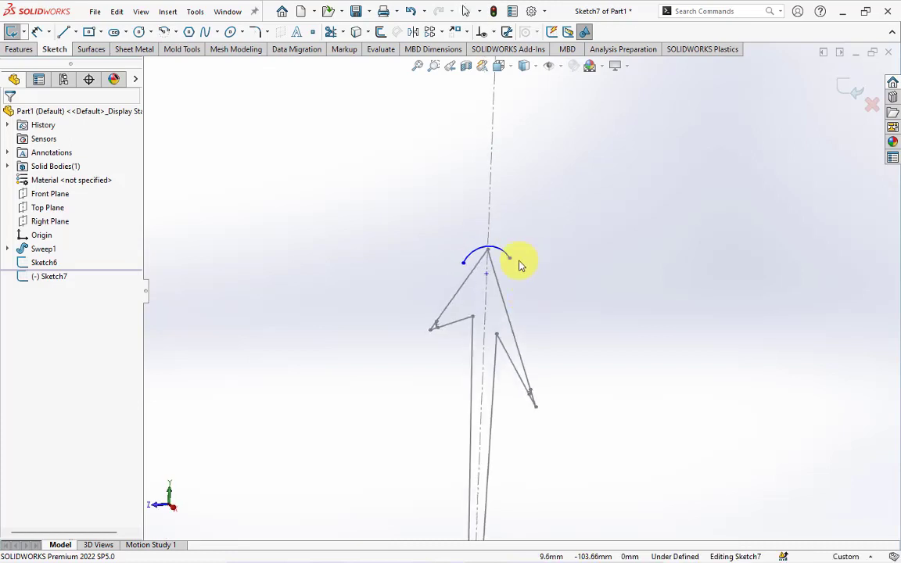
scroll(516, 266, down, 4)
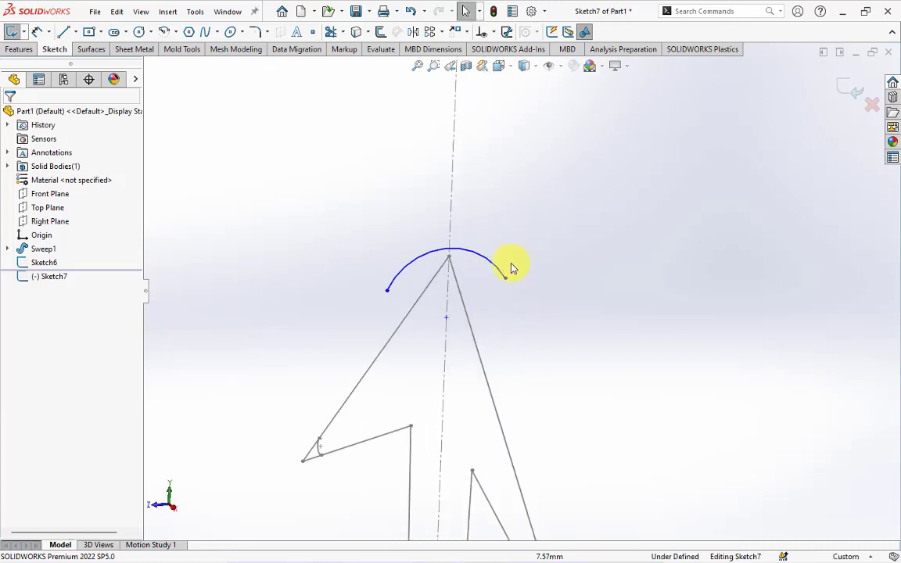
Make the arc pass through the arrow apex and make its two endpoints horizontal
click(467, 256)
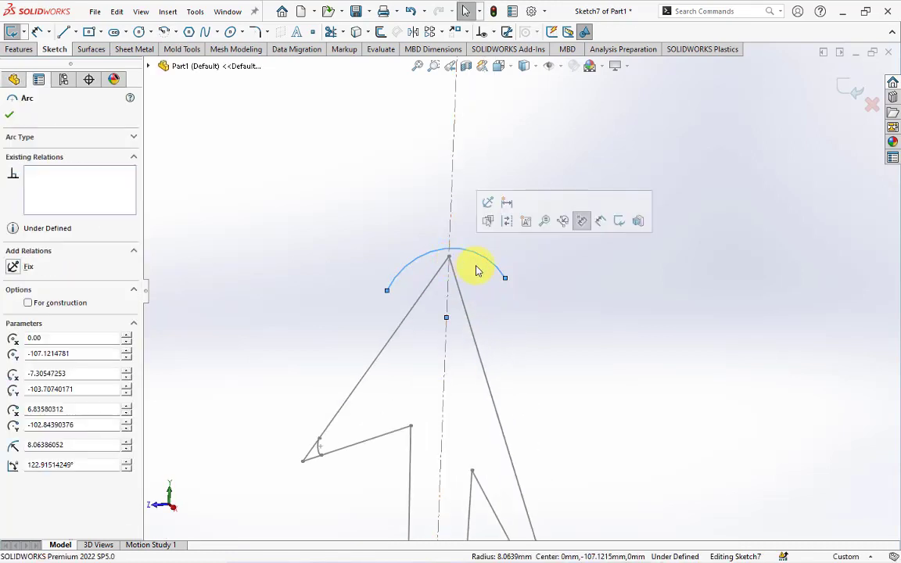
click(467, 227)
click(464, 254)
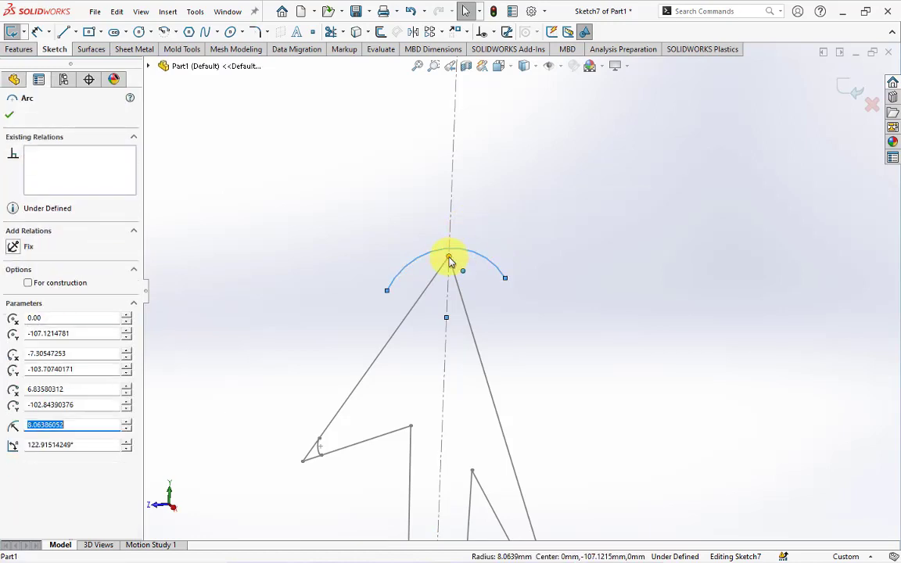
ctrl+click(448, 256)
click(522, 202)
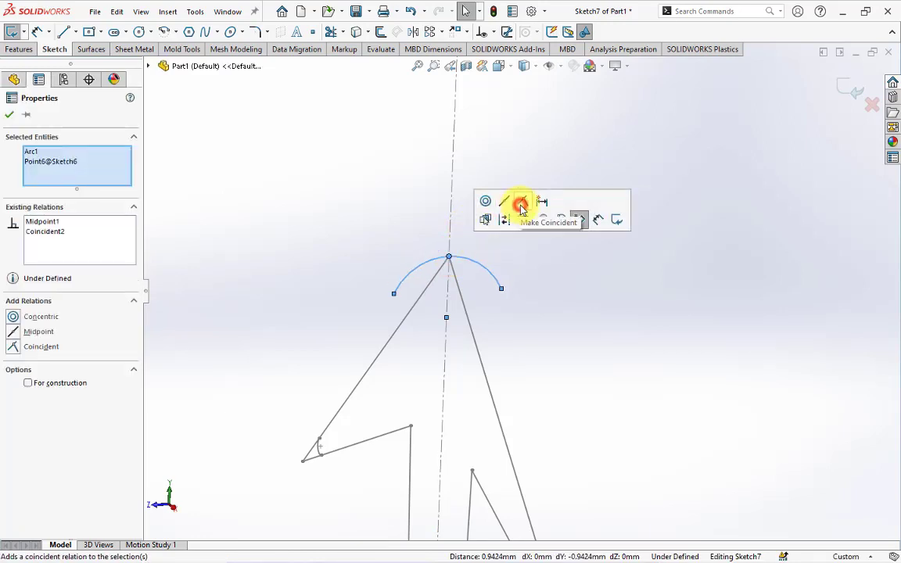
click(501, 289)
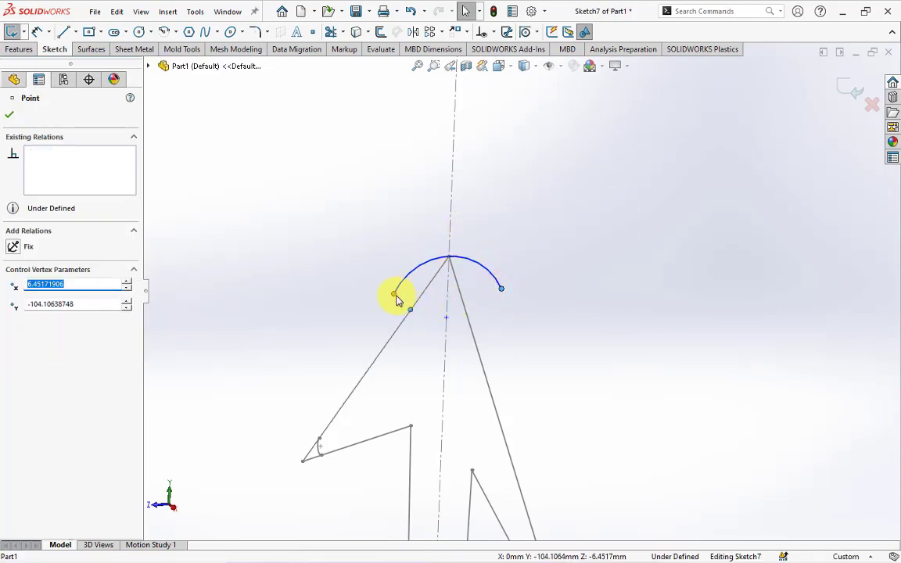
ctrl+click(394, 294)
click(432, 238)
click(372, 215)
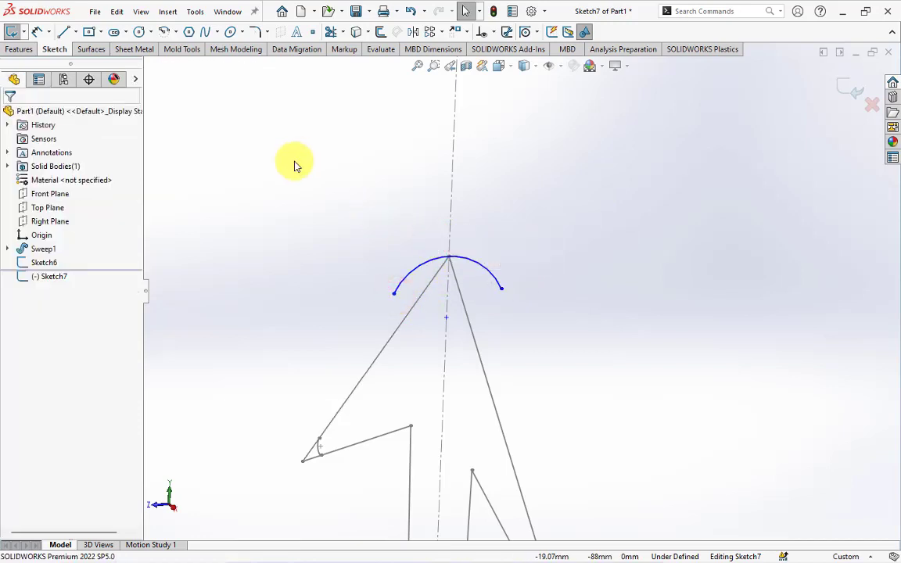
Dimension the arc 11.00 wide between endpoints and 2.50 high below the apex
click(37, 31)
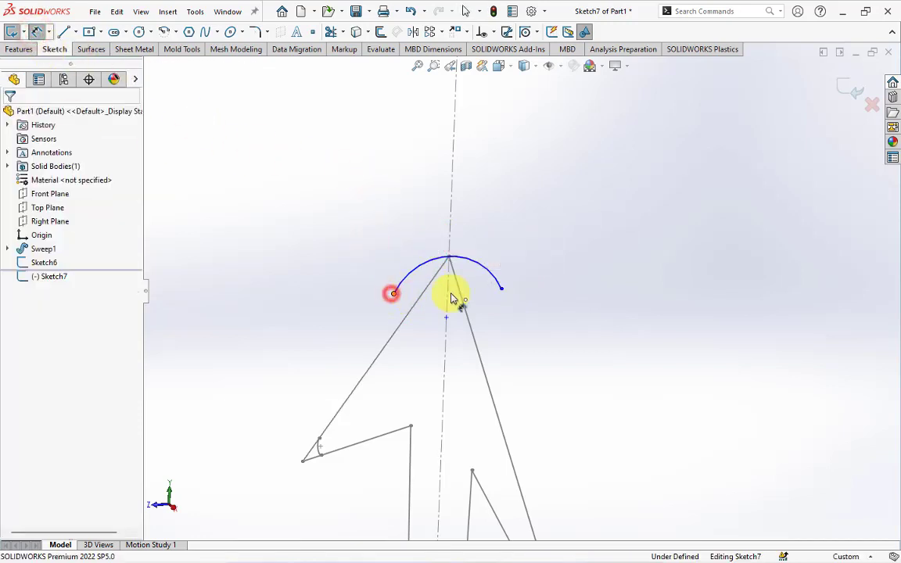
click(501, 288)
click(476, 226)
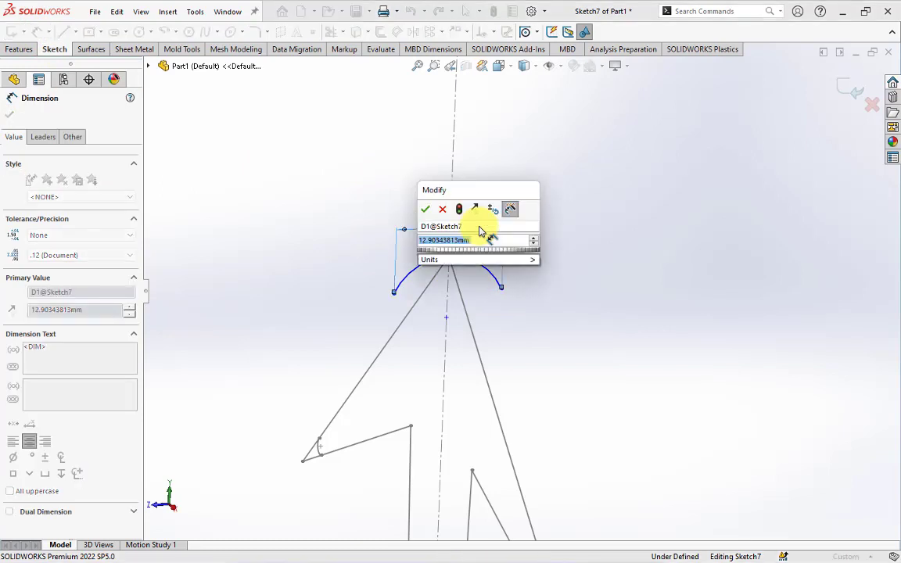
click(424, 209)
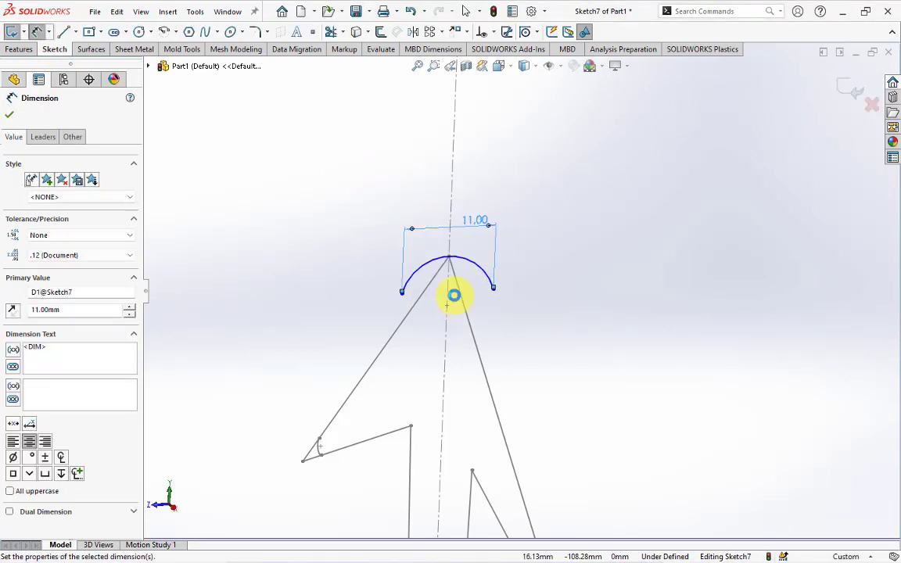
click(449, 259)
click(401, 293)
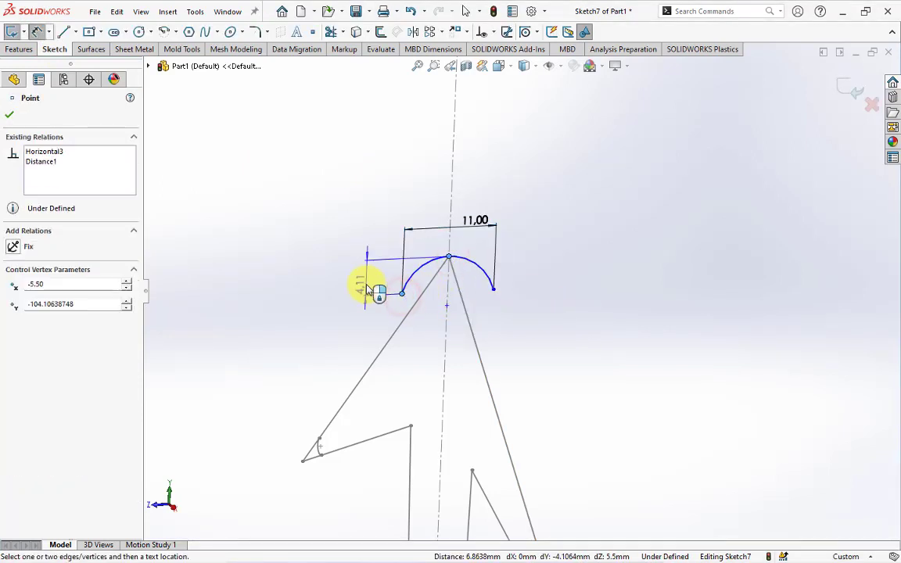
click(368, 288)
text(2.5)
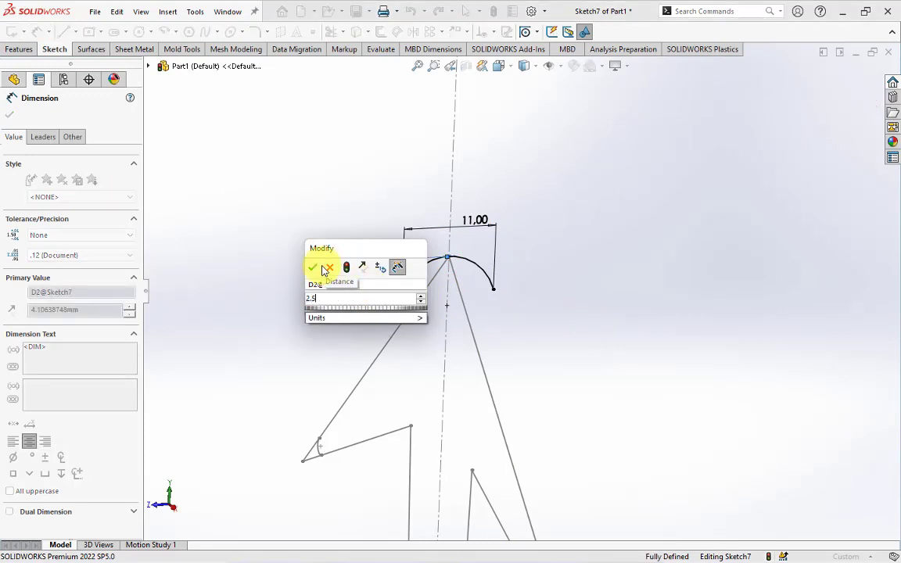
click(313, 267)
key(Escape)
mouse_move(322, 341)
middle_down()
mouse_move(288, 334)
mouse_move(312, 342)
middle_up()
scroll(316, 344, up, 2)
scroll(583, 261, down, 2)
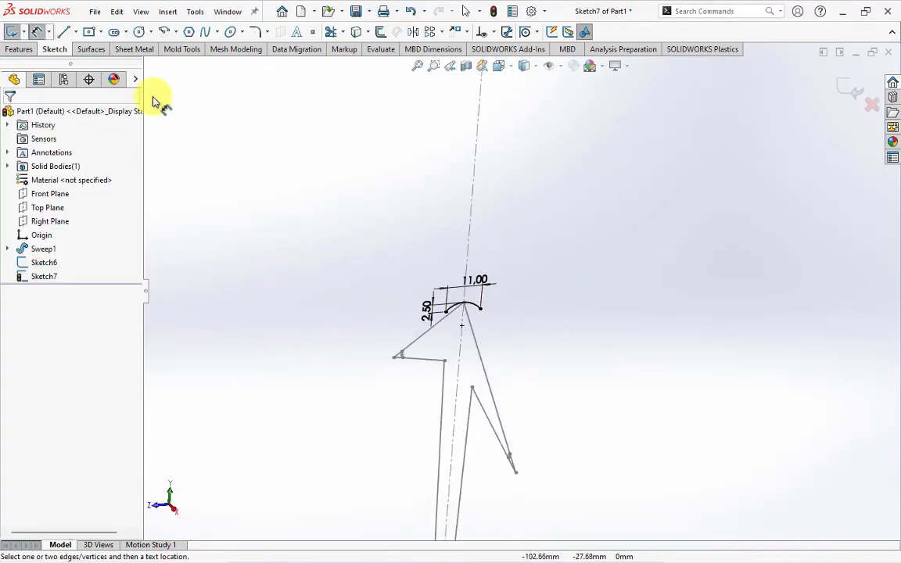
click(90, 48)
Sweep Sketch7's arc along both arrowhead arms, using an open-group path, to create Surface-Sweep1
click(44, 33)
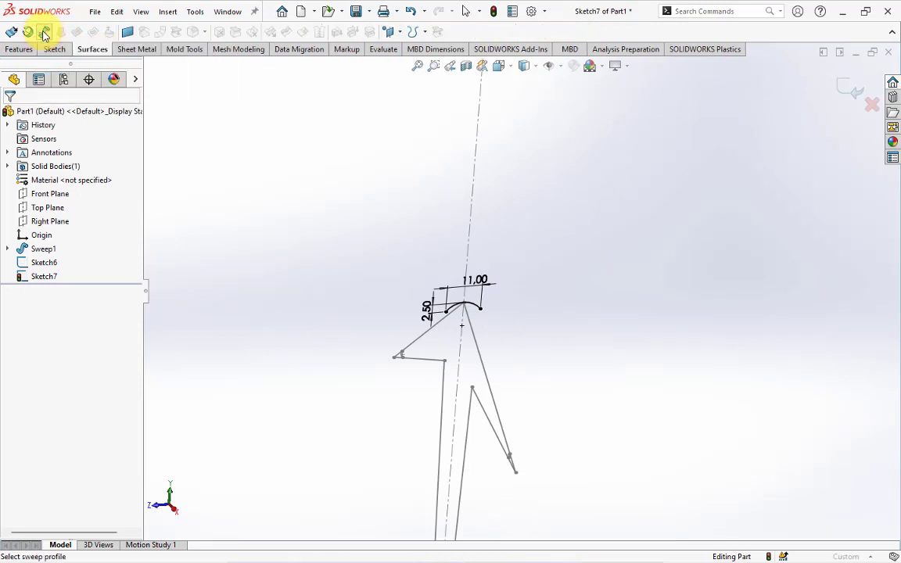
click(476, 309)
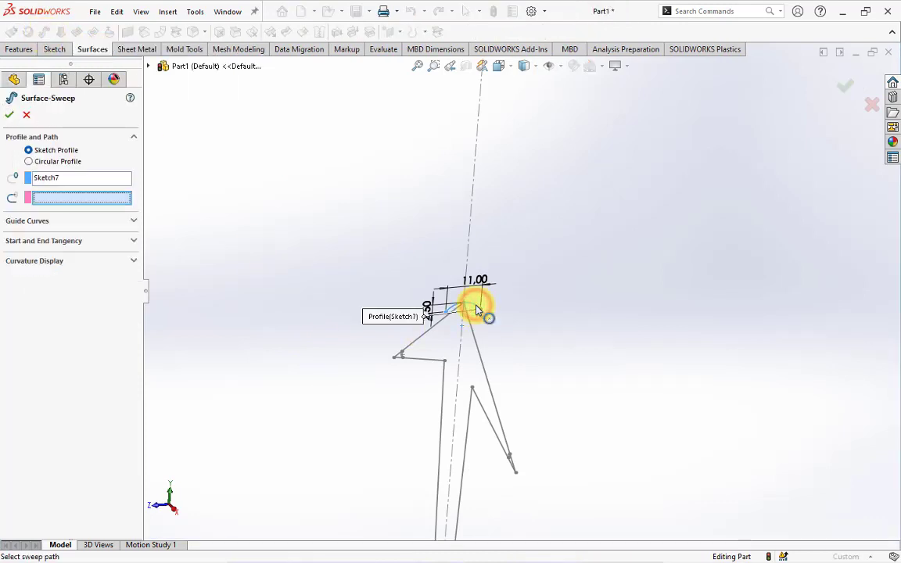
right_click(100, 202)
click(121, 220)
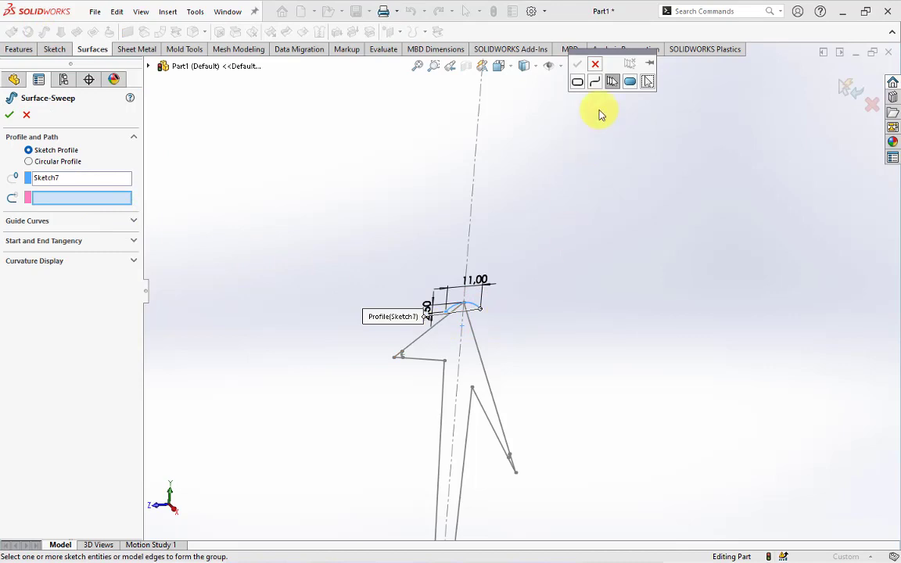
click(474, 339)
click(521, 284)
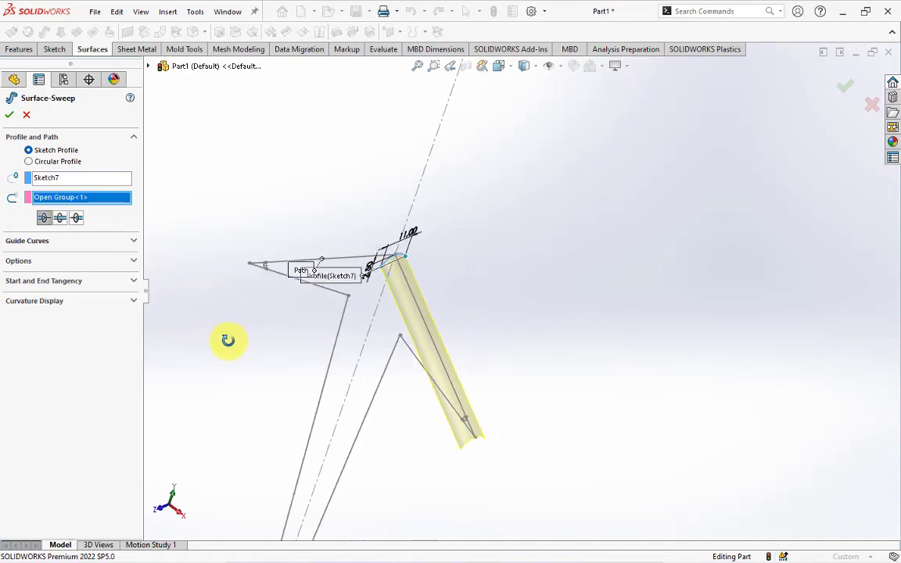
middle_drag(227, 342, 86, 251)
click(60, 219)
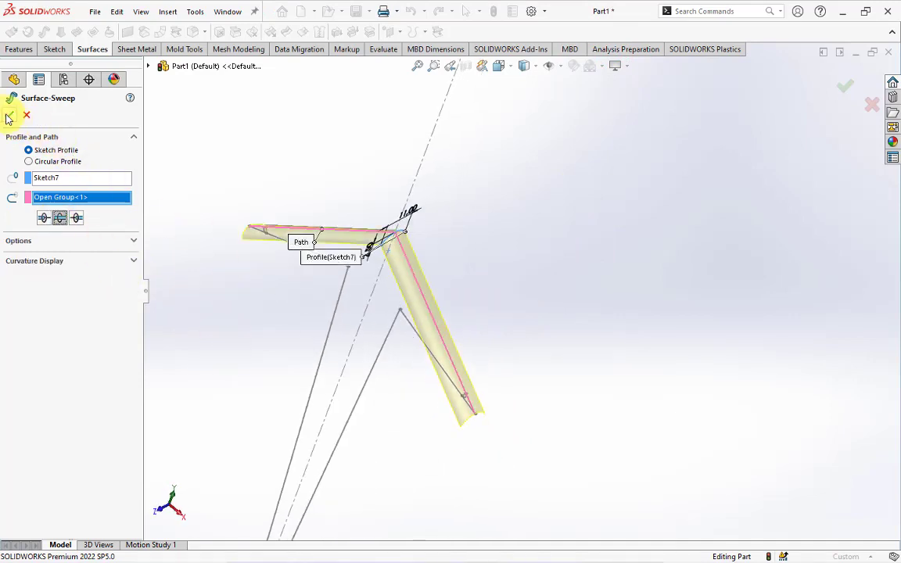
click(9, 118)
mouse_move(316, 195)
middle_down()
mouse_move(290, 247)
mouse_move(304, 216)
middle_up()
Start Sketch8 on the Front Plane and make Sketch6's lines visible
click(47, 208)
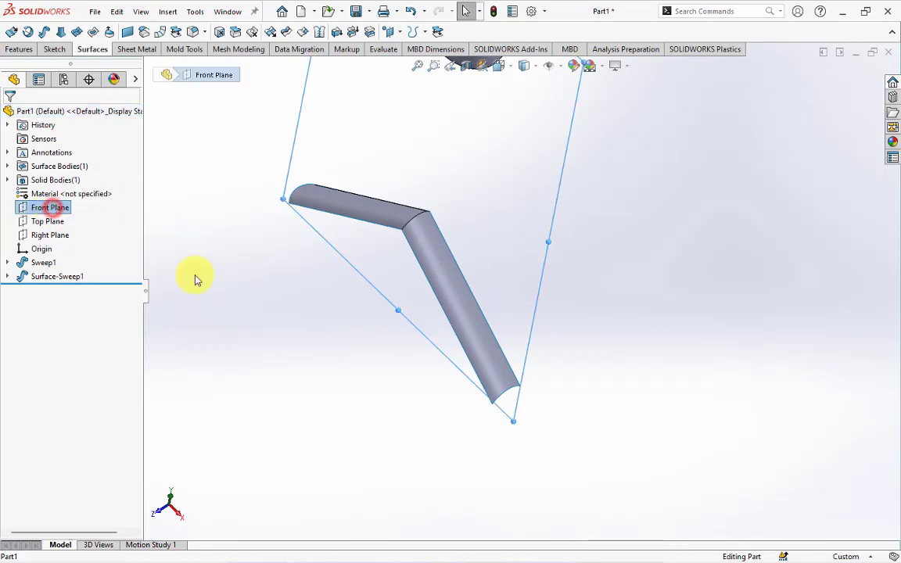
middle_drag(194, 276, 176, 289)
click(36, 188)
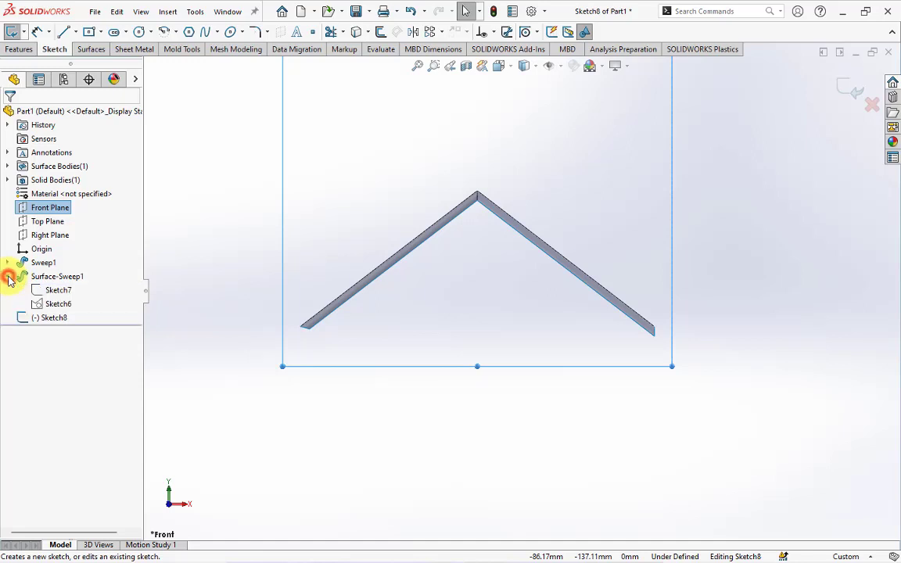
click(53, 306)
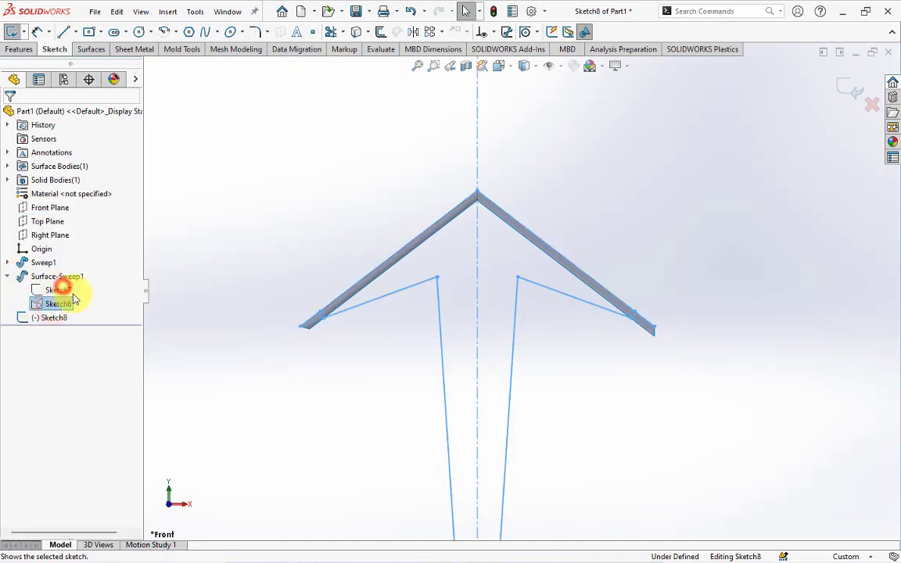
click(330, 391)
Convert both arrowhead barb lines from Sketch6 and extend them past the surface ends
click(356, 33)
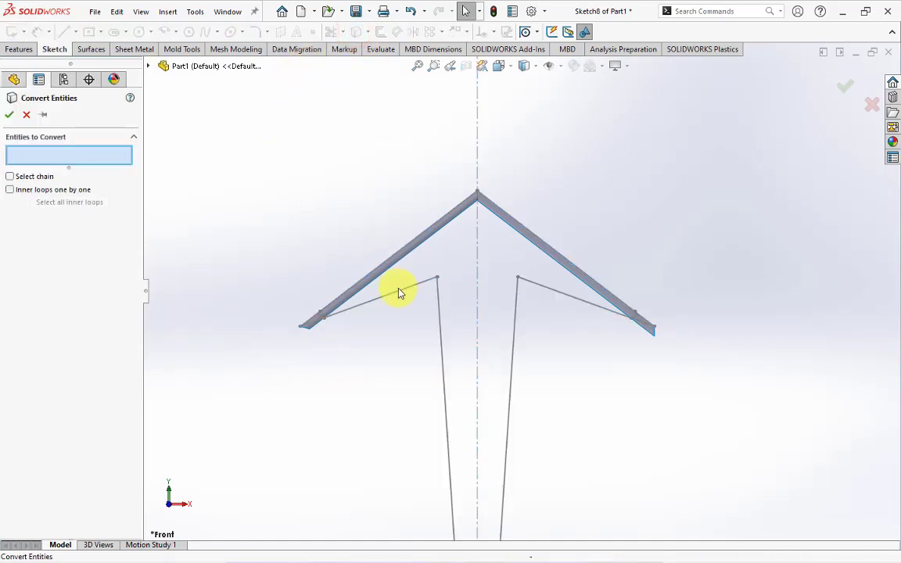
click(398, 292)
click(568, 303)
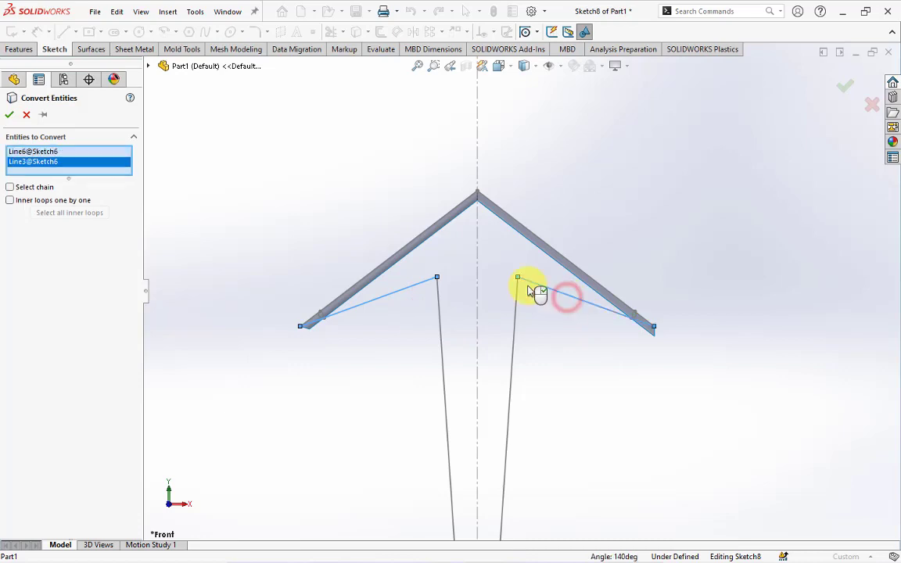
click(9, 115)
drag(283, 334, 282, 332)
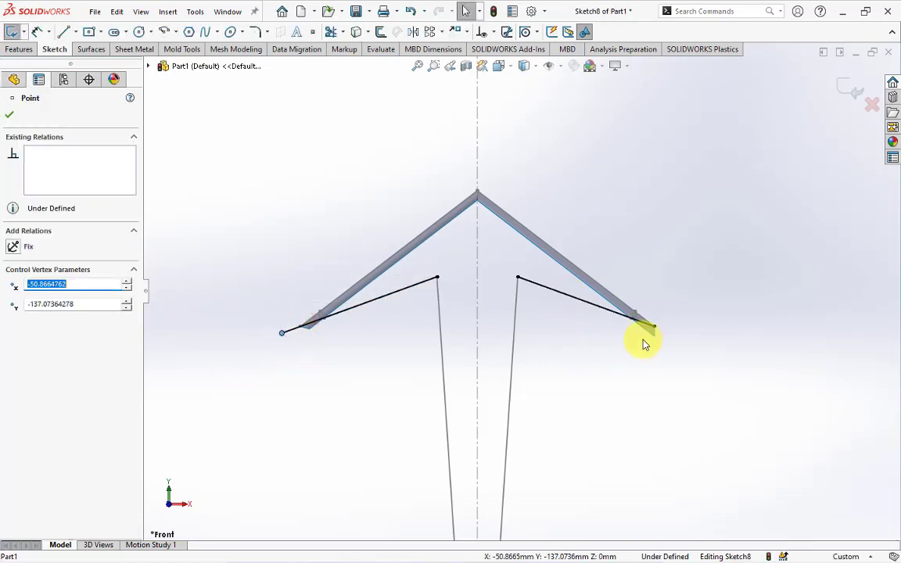
drag(656, 330, 672, 333)
click(10, 115)
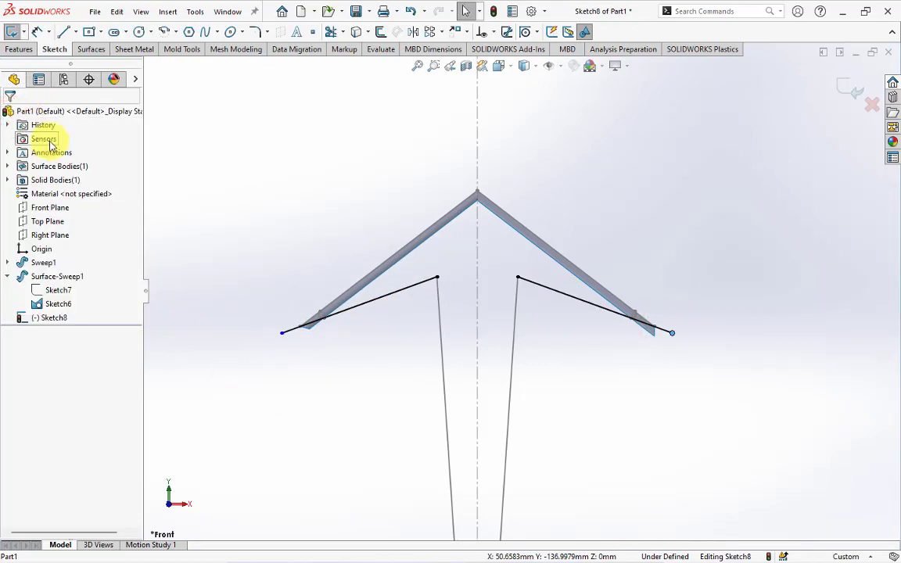
click(92, 50)
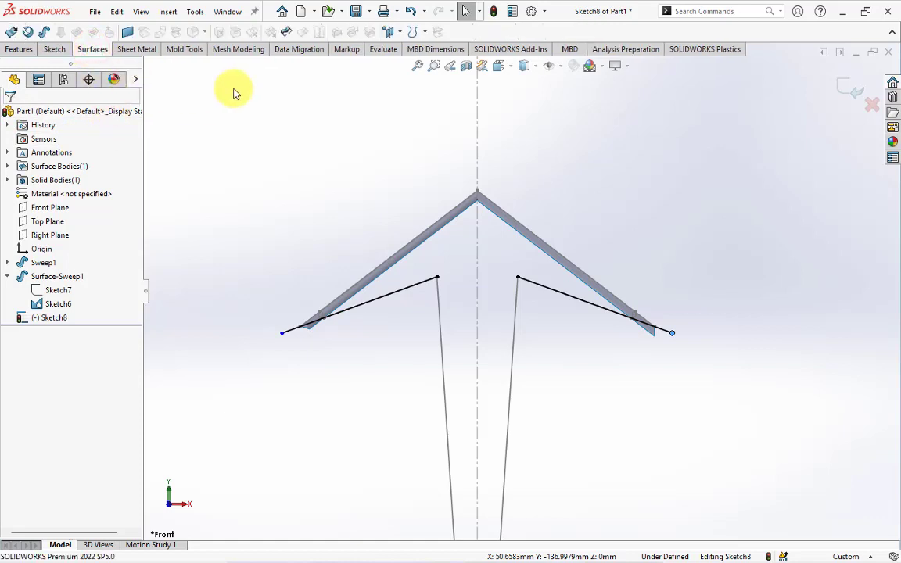
Trim the swept surface with Sketch8, keeping its upper part, then zoom out to the whole model
click(288, 32)
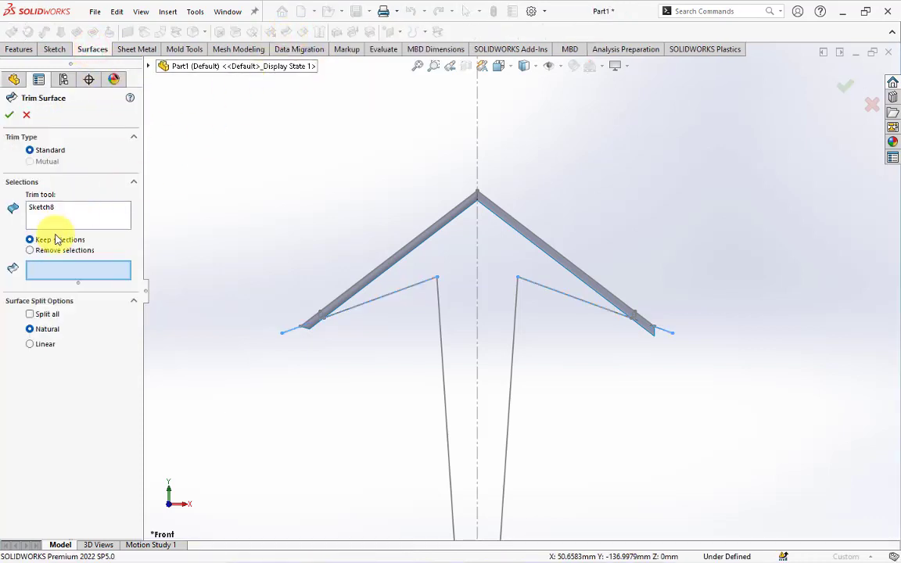
click(46, 209)
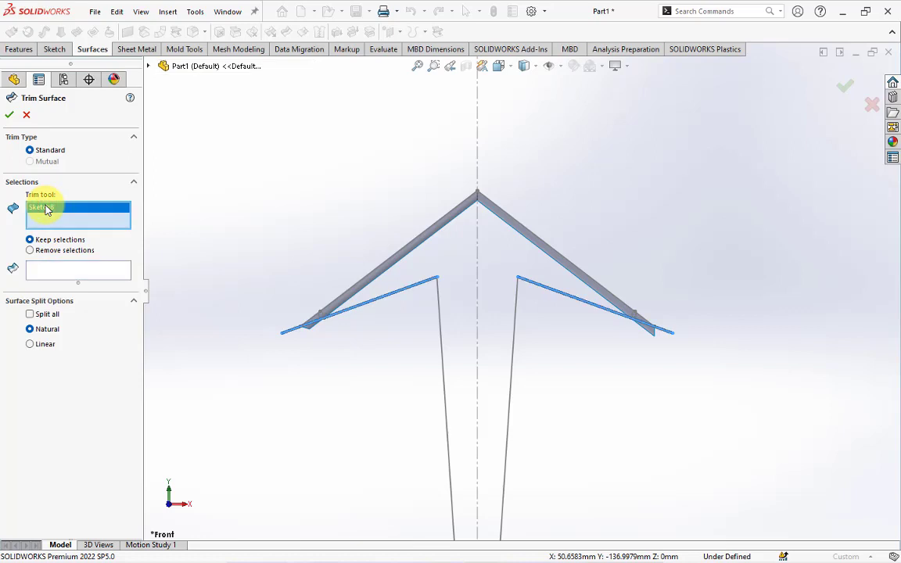
click(61, 273)
middle_drag(185, 275, 327, 289)
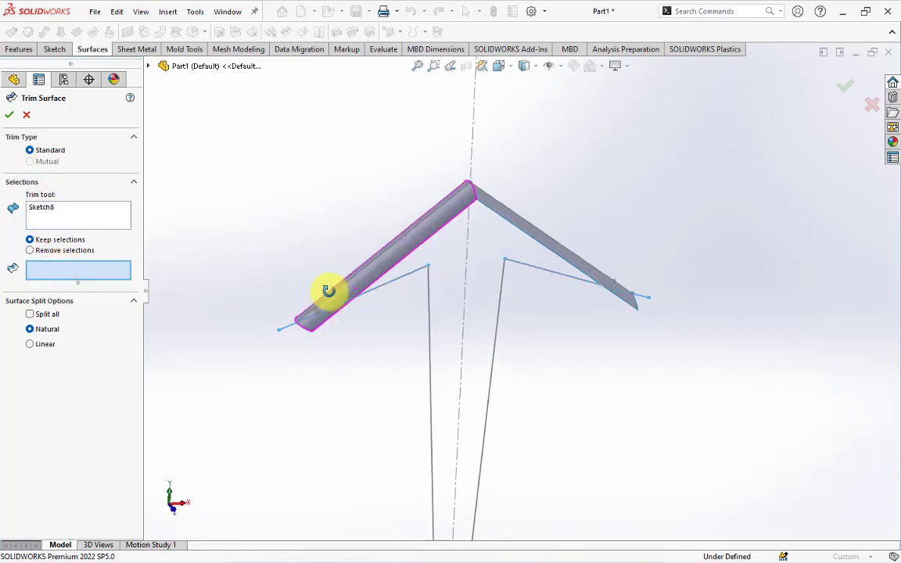
click(422, 240)
click(10, 115)
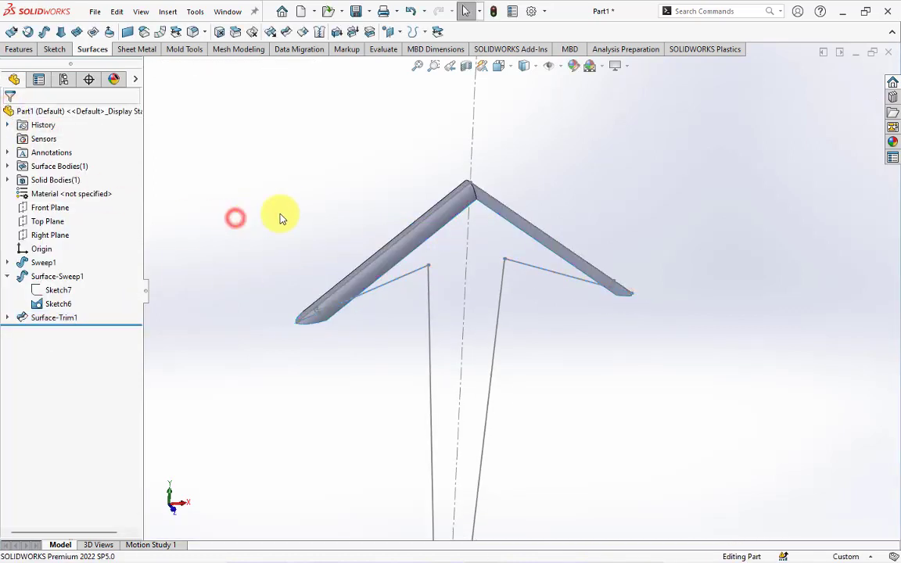
mouse_move(279, 217)
middle_down()
mouse_move(335, 275)
mouse_move(271, 196)
middle_up()
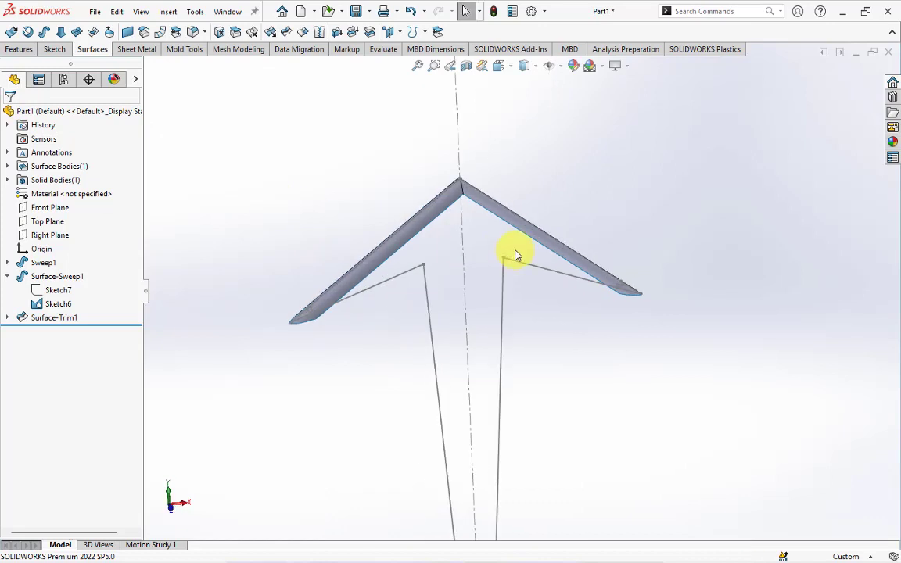
scroll(515, 255, up, 4)
scroll(523, 313, up, 1)
mouse_move(469, 269)
middle_down()
mouse_move(469, 336)
mouse_move(270, 275)
middle_up()
Start a Top Plane sketch with vertical and horizontal centerlines through the origin
click(33, 224)
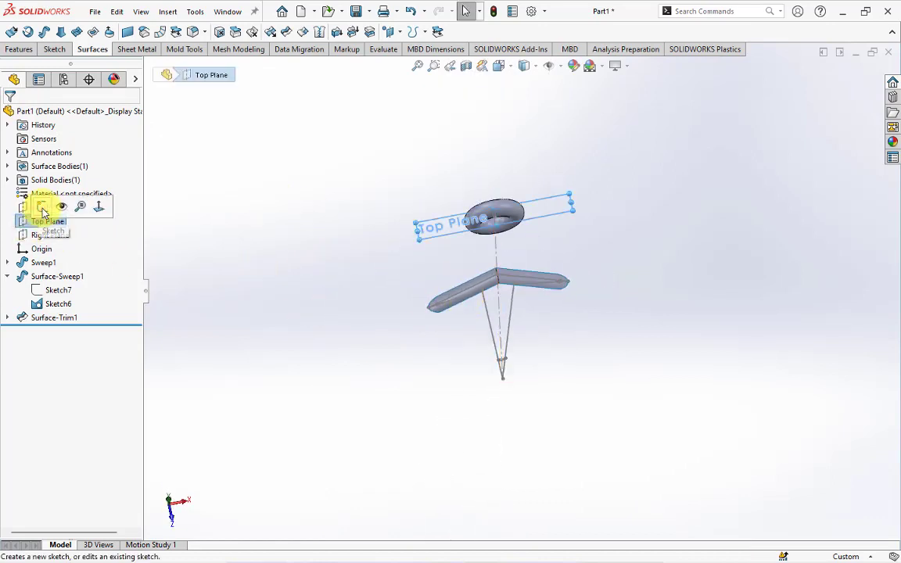
click(36, 205)
click(351, 184)
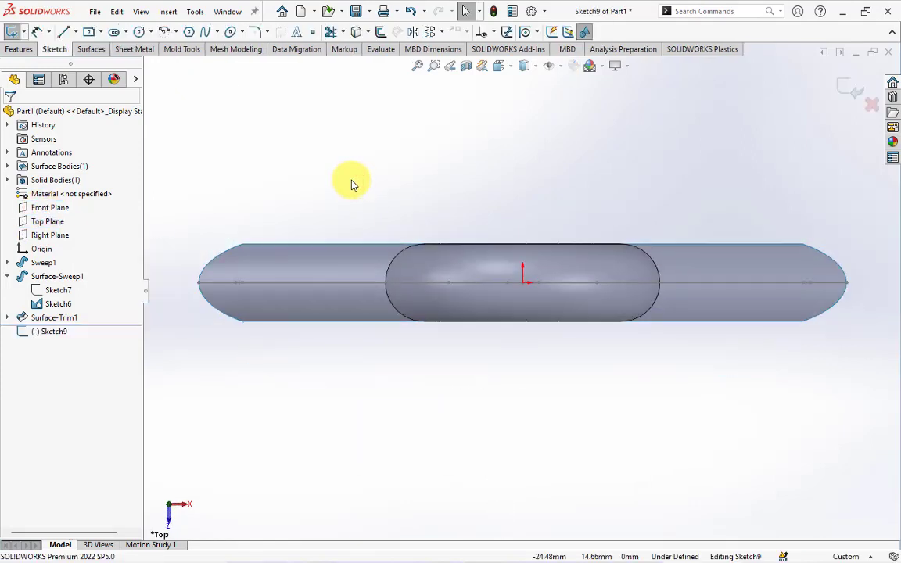
click(76, 32)
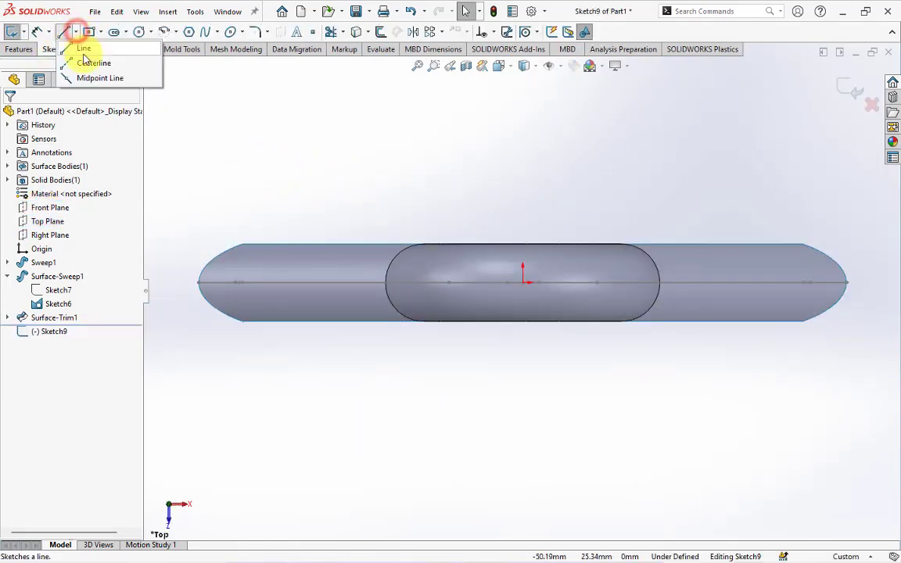
click(90, 63)
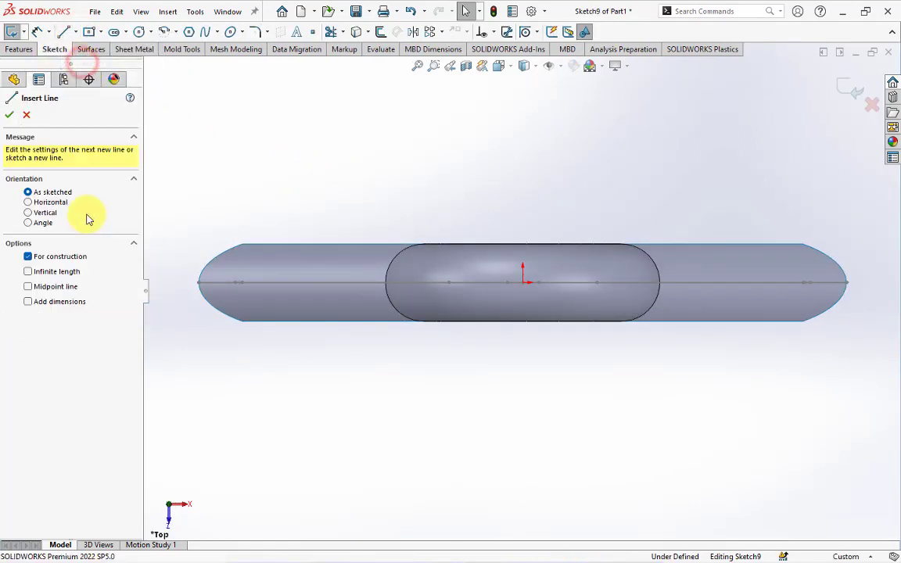
click(522, 282)
click(522, 212)
double_click(491, 205)
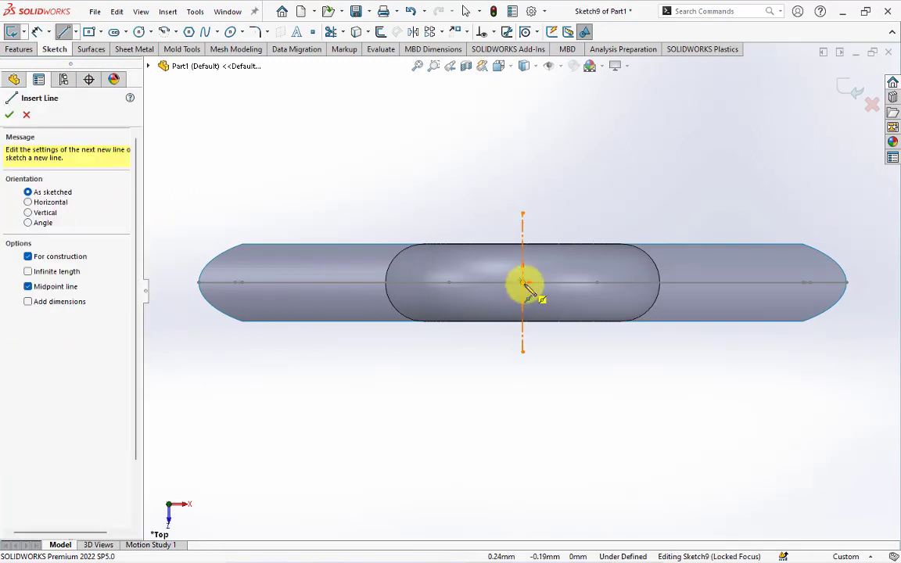
click(522, 281)
click(174, 285)
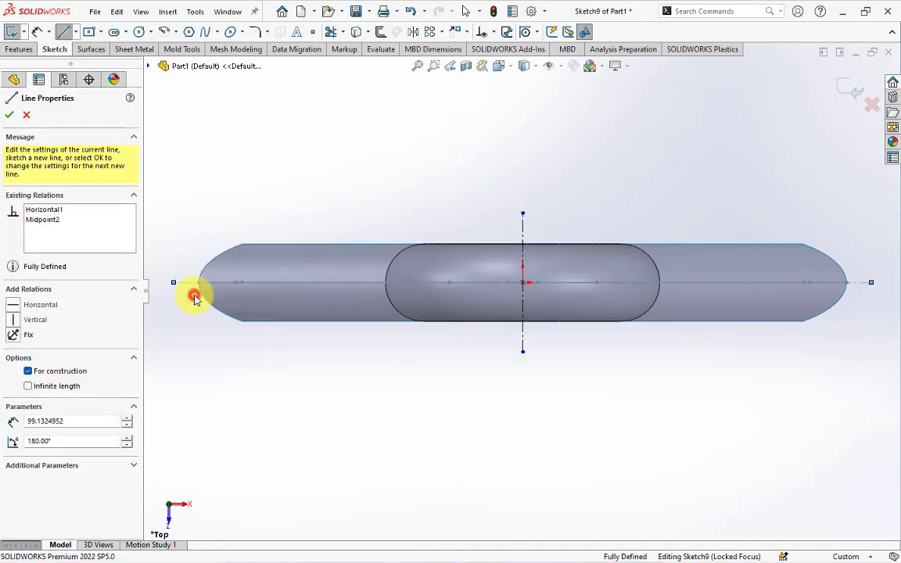
key(Escape)
Draw a line from the pendant's top left to the vertical centerline, 10 mm from the horizontal centerline
click(65, 33)
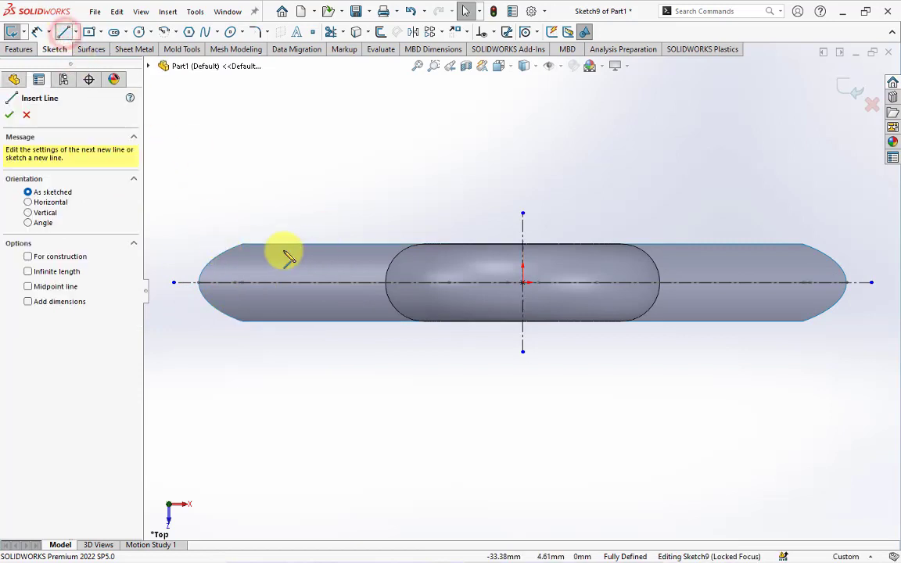
click(231, 249)
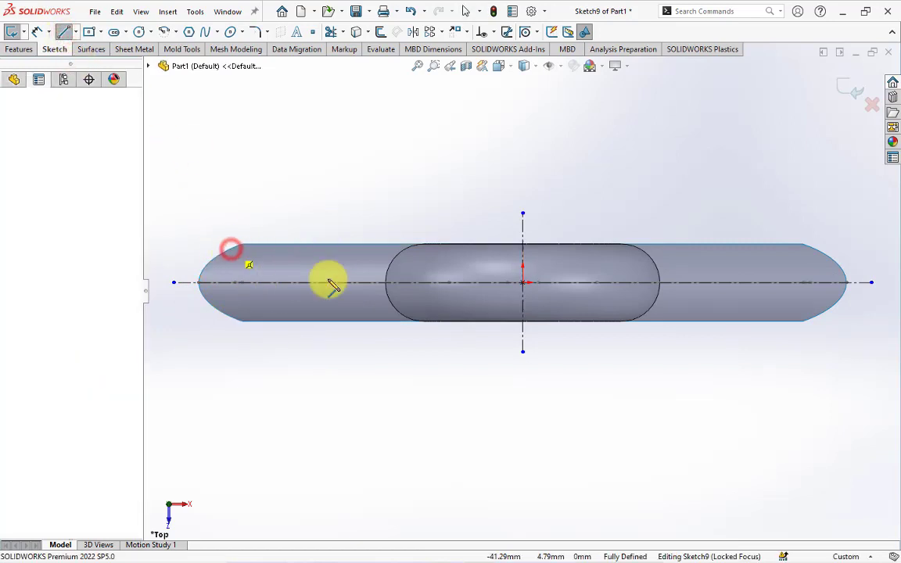
click(523, 245)
right_click(522, 246)
click(550, 257)
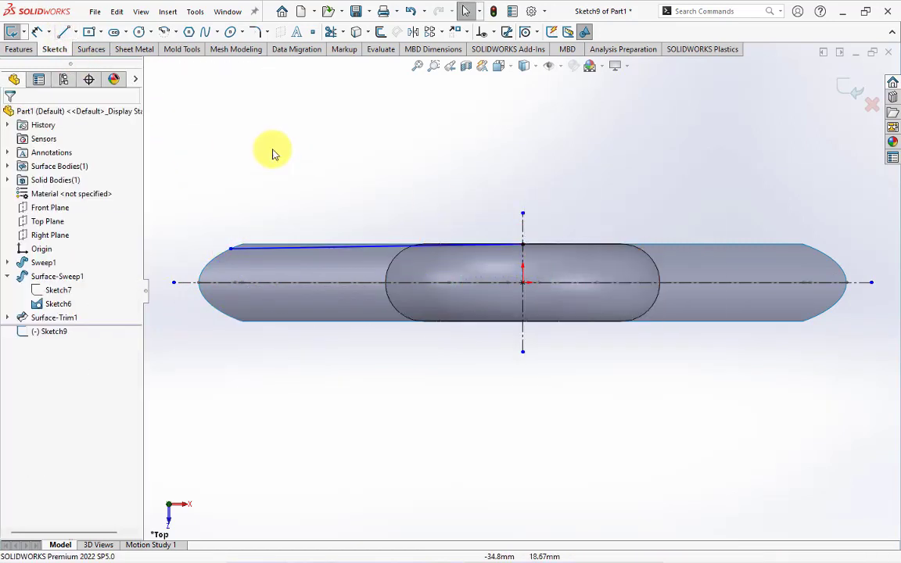
click(36, 31)
click(230, 248)
click(247, 286)
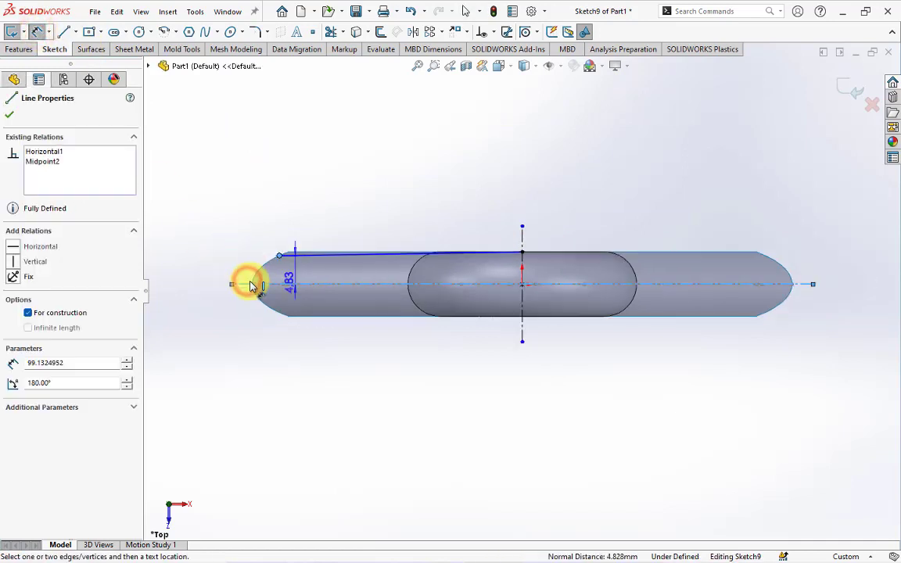
click(223, 292)
text(10)
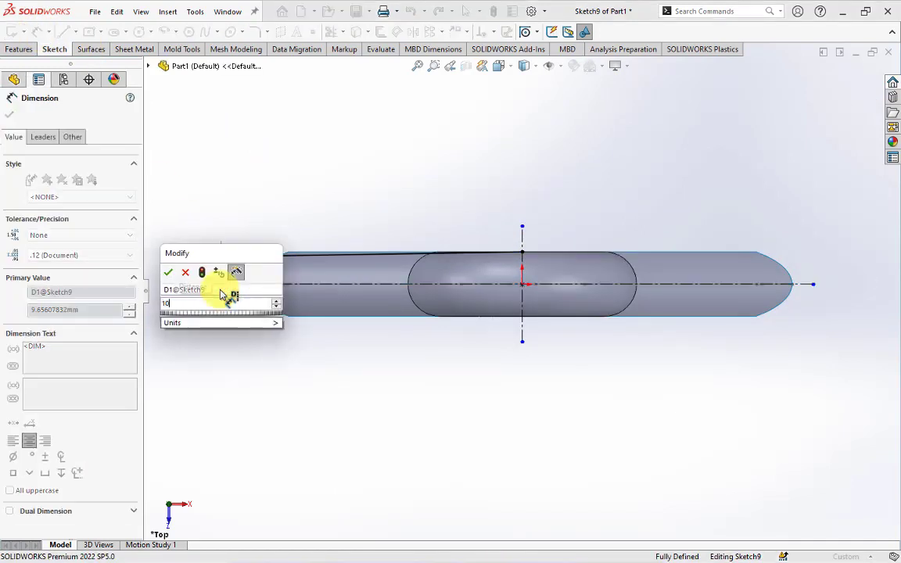
click(166, 272)
click(233, 227)
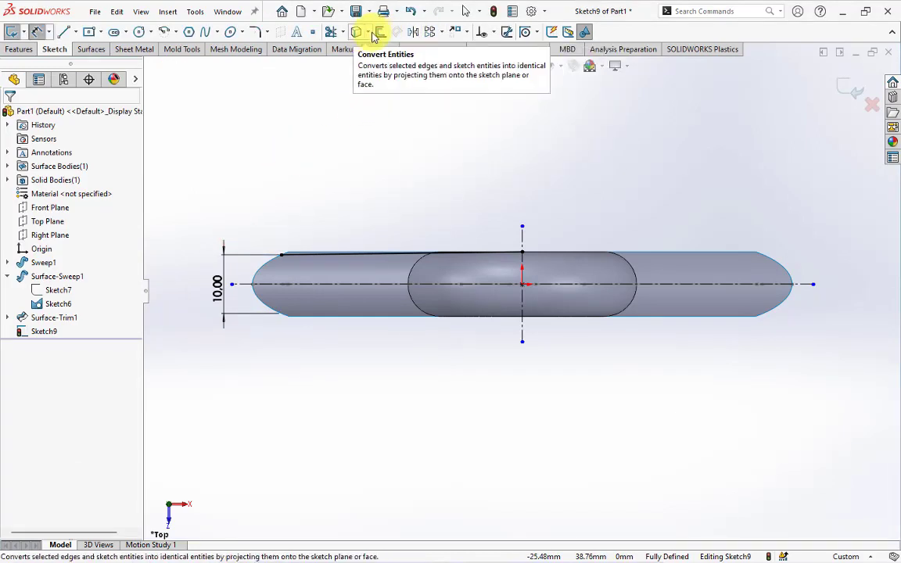
Mirror the sketch lines about the vertical centerline
click(412, 32)
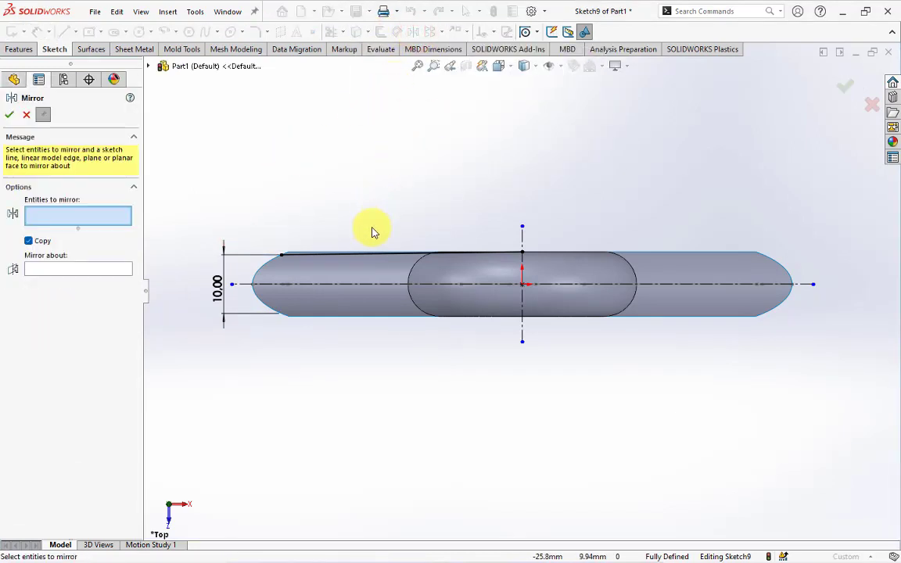
click(337, 256)
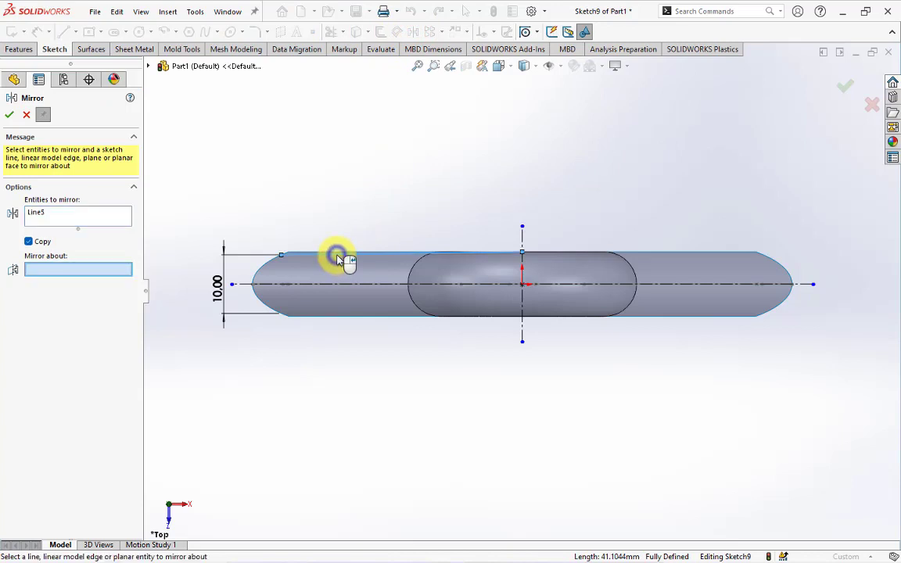
click(346, 283)
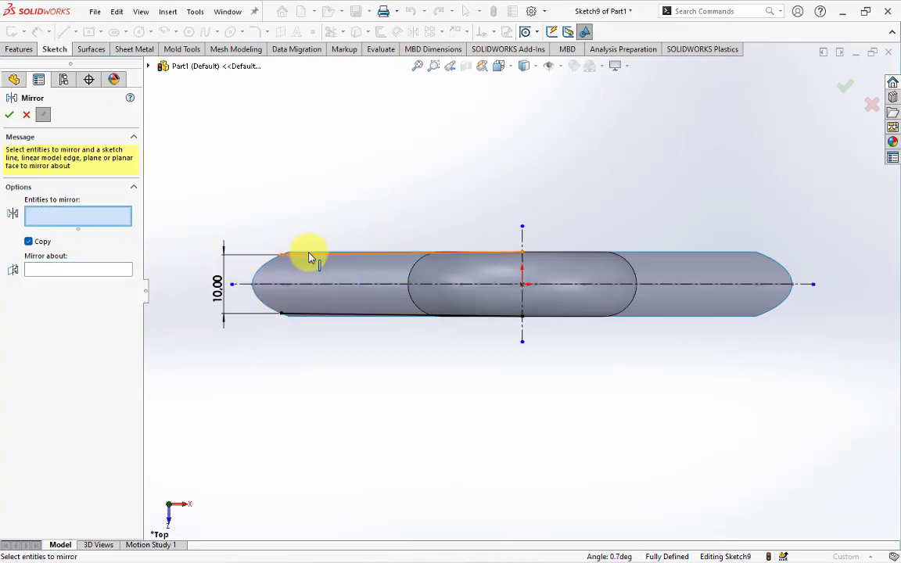
click(317, 311)
click(99, 278)
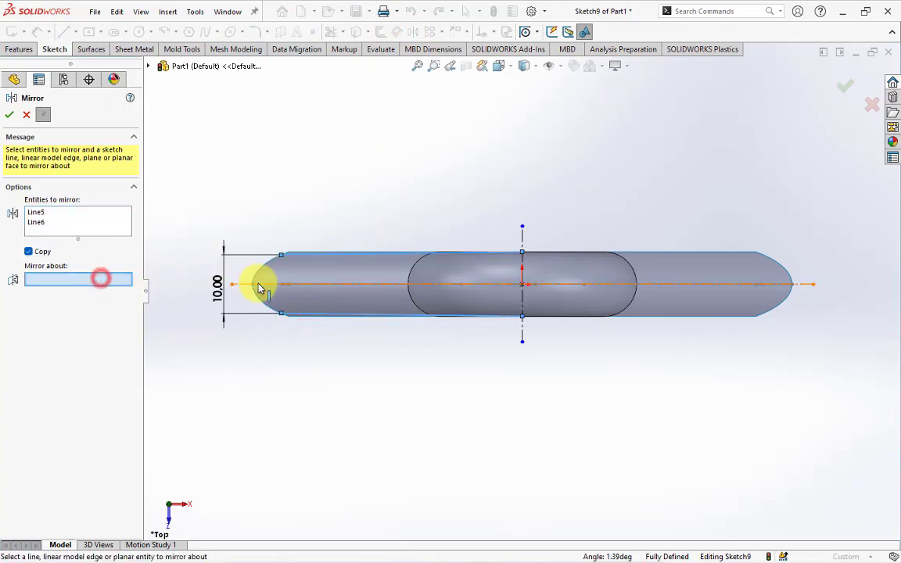
click(522, 244)
right_click(548, 240)
click(26, 114)
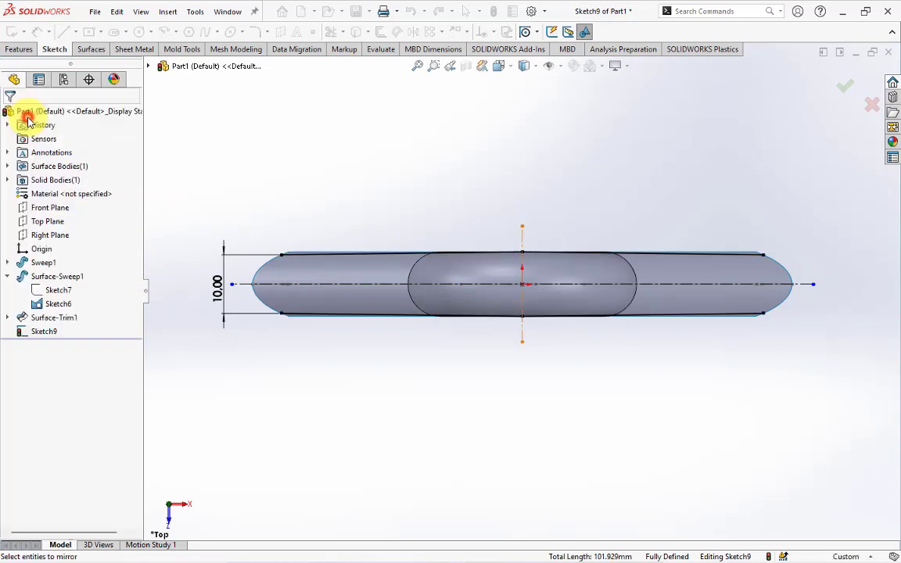
Trim the arrowhead surface with Sketch9's lines, keeping only the outer pieces
click(86, 49)
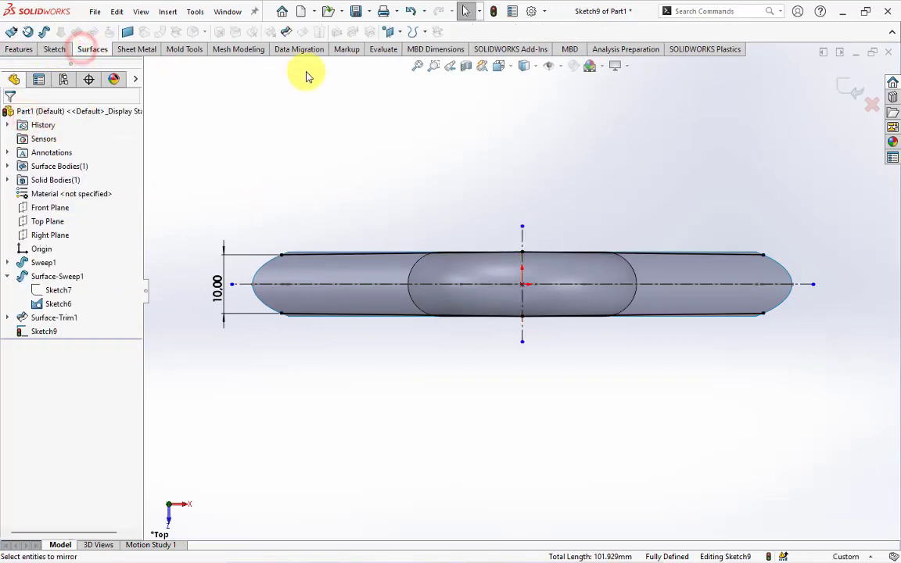
click(287, 33)
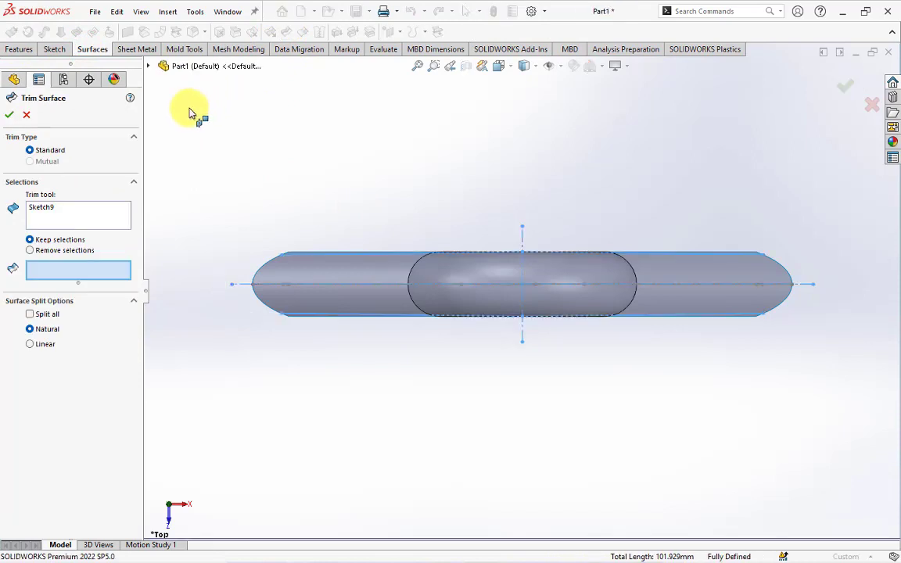
click(37, 207)
click(55, 280)
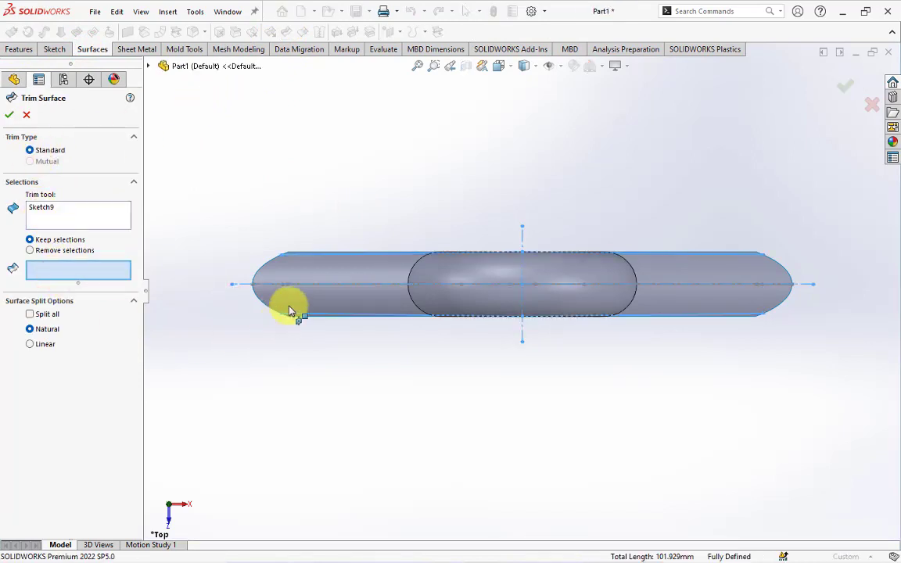
click(293, 302)
middle_drag(612, 366, 609, 273)
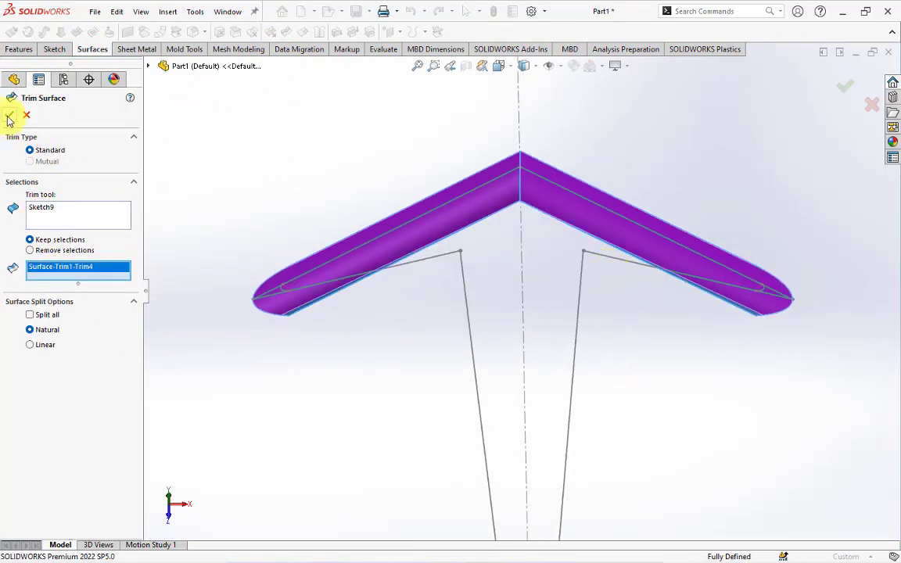
key(Return)
mouse_move(282, 166)
middle_down()
mouse_move(372, 217)
mouse_move(391, 254)
mouse_move(400, 163)
mouse_move(363, 183)
middle_up()
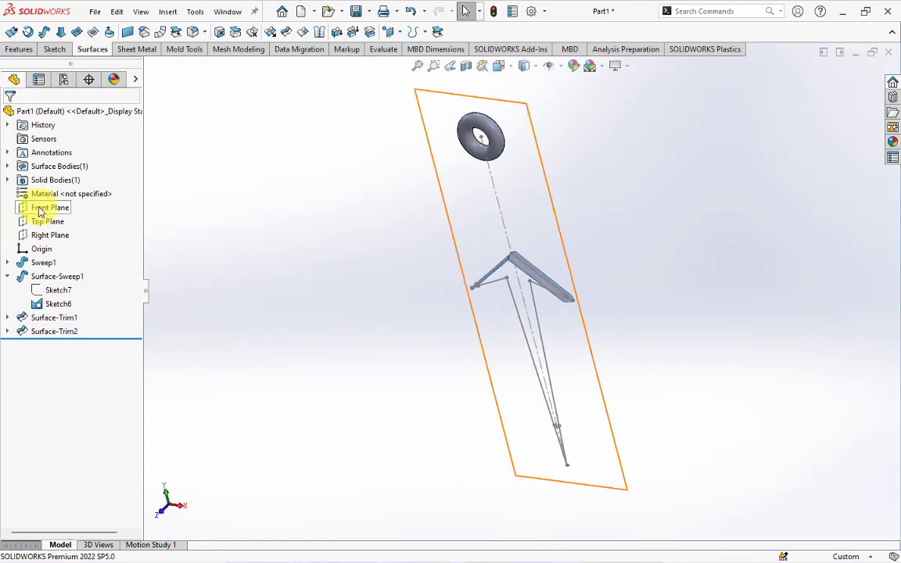
Start a sketch on the Right Plane and convert the profile's curved end into it
click(39, 233)
click(60, 220)
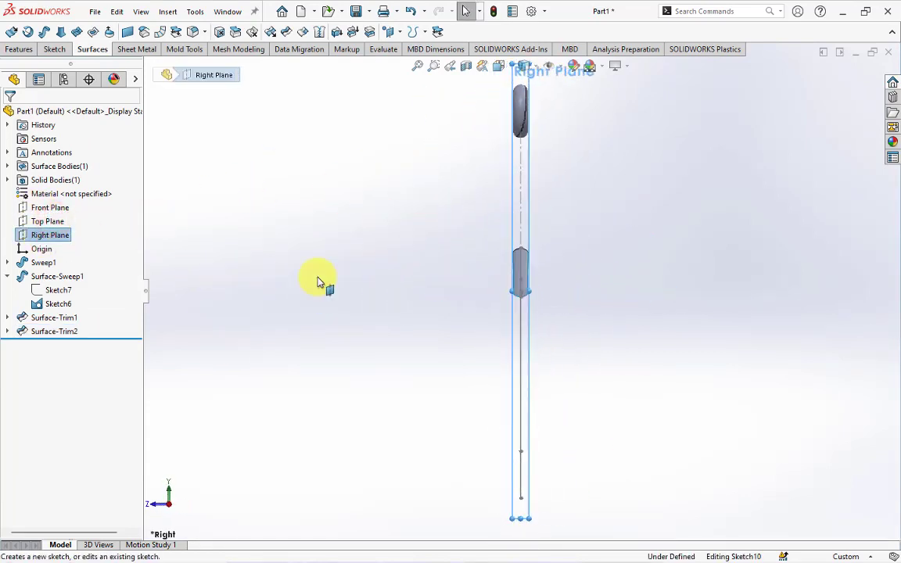
scroll(522, 330, down, 2)
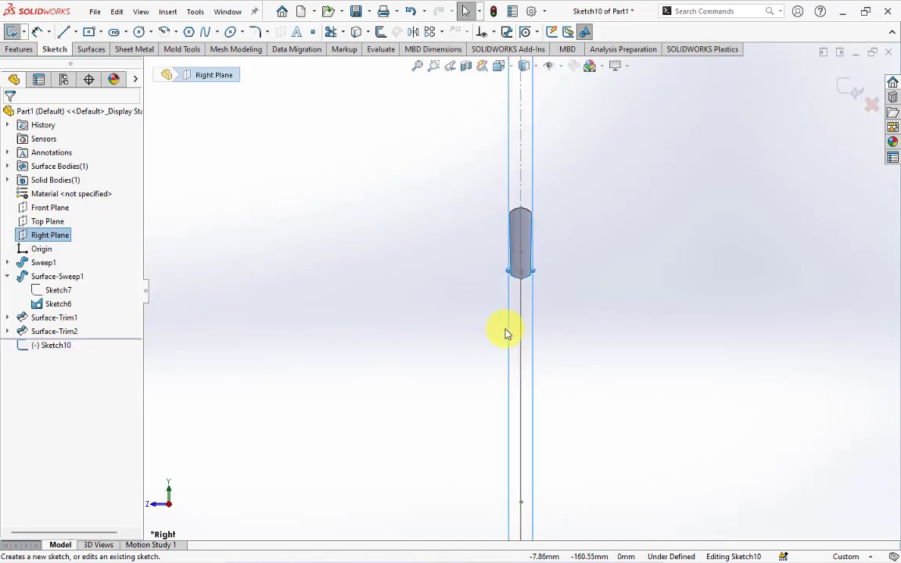
scroll(506, 334, up, 3)
drag(516, 439, 464, 439)
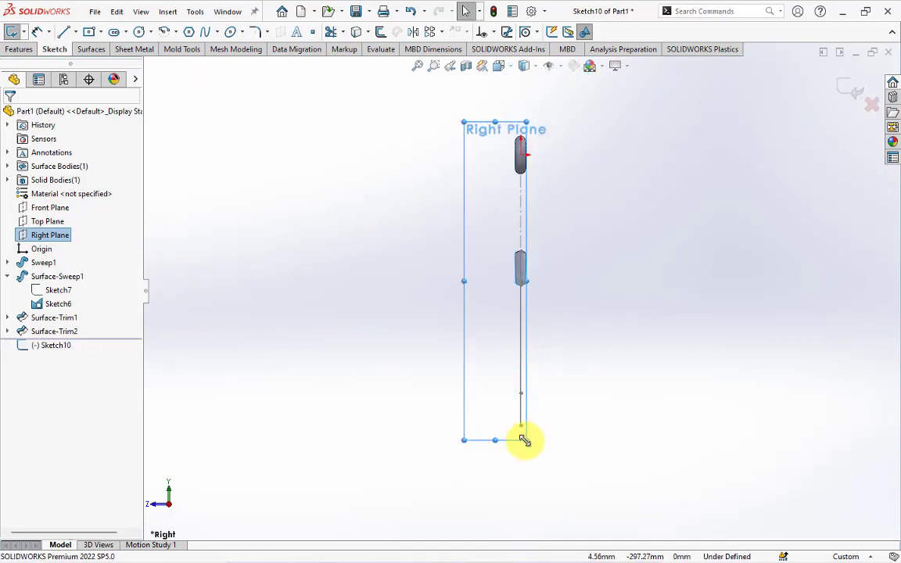
click(553, 357)
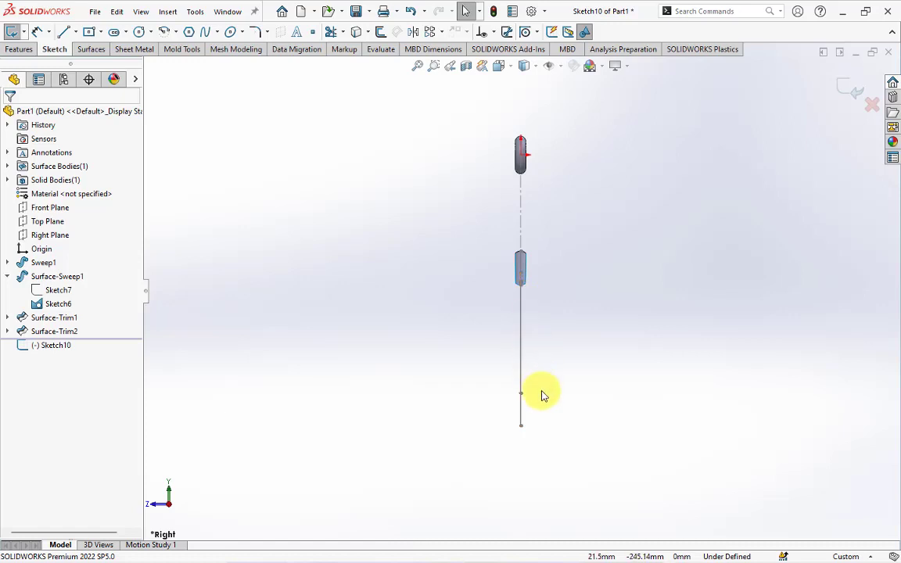
scroll(544, 395, down, 3)
mouse_move(500, 346)
middle_down()
mouse_move(479, 297)
mouse_move(517, 322)
mouse_move(387, 285)
middle_up()
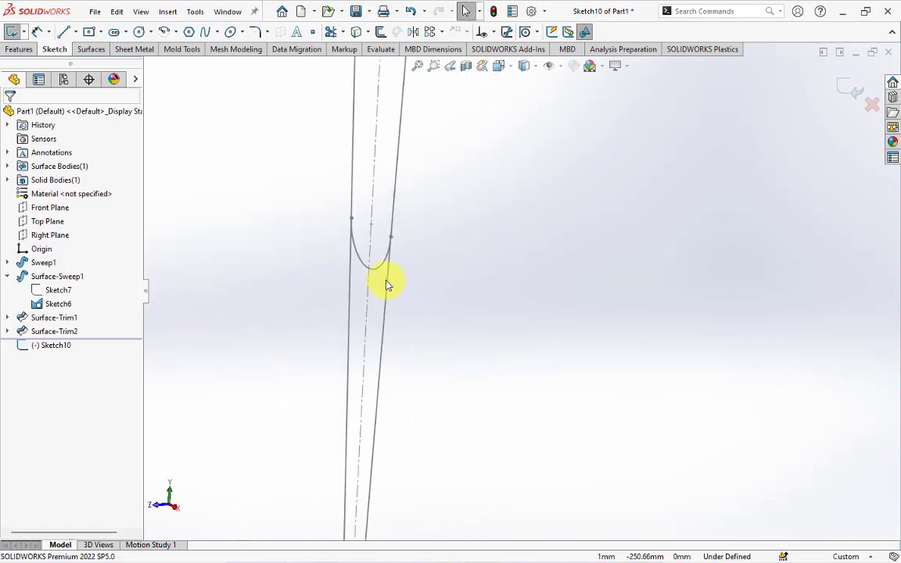
click(384, 273)
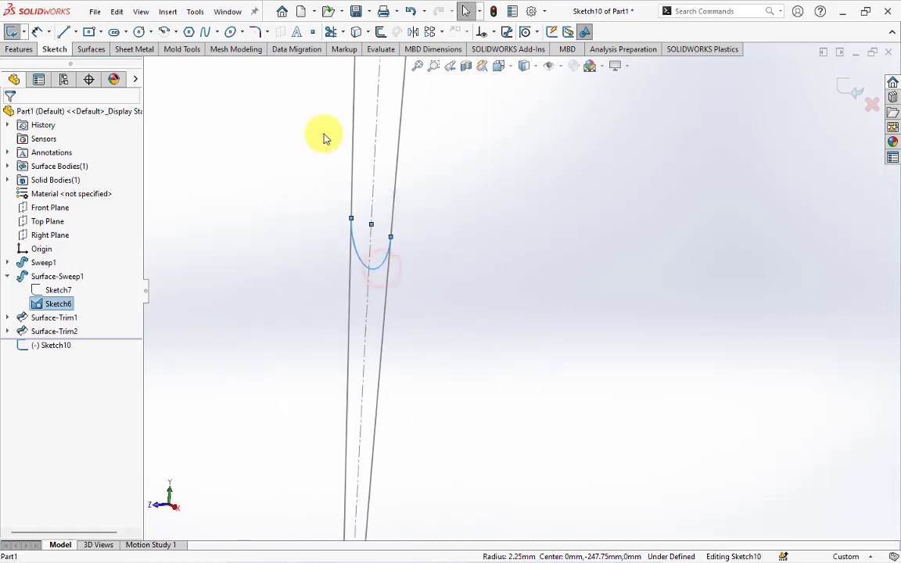
click(355, 31)
click(374, 242)
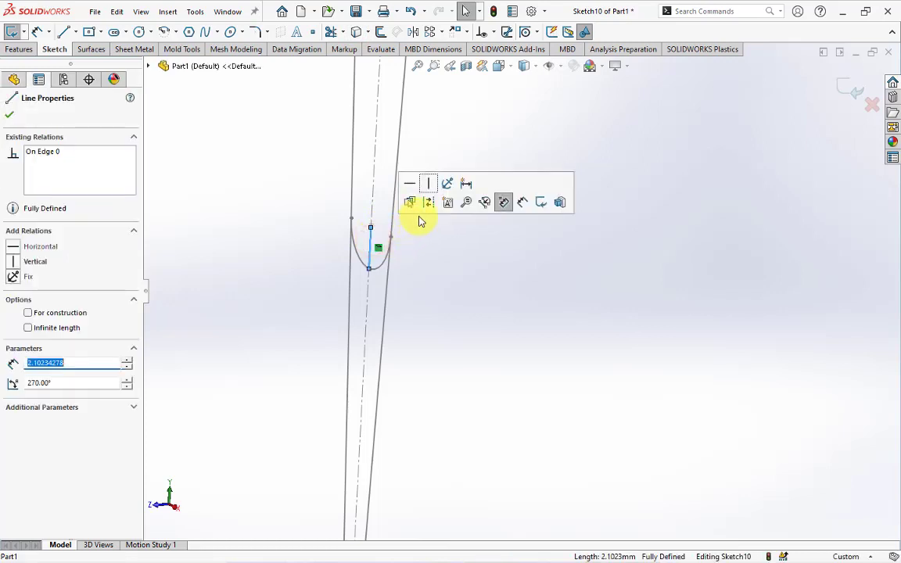
click(428, 207)
scroll(506, 225, up, 2)
scroll(507, 225, up, 3)
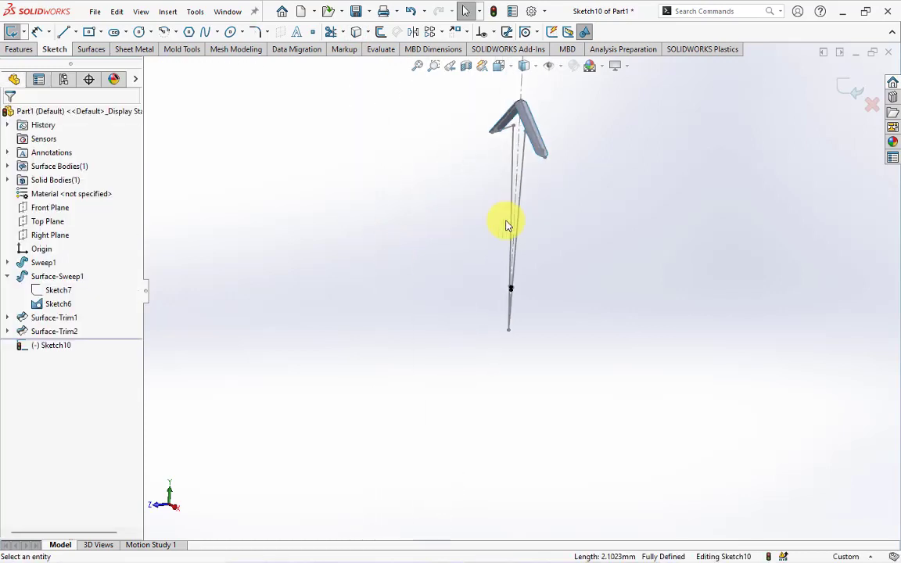
Draw a line from the pendant's upper corner and snap its lower endpoint into place
click(63, 31)
scroll(513, 130, down, 3)
scroll(522, 116, down, 2)
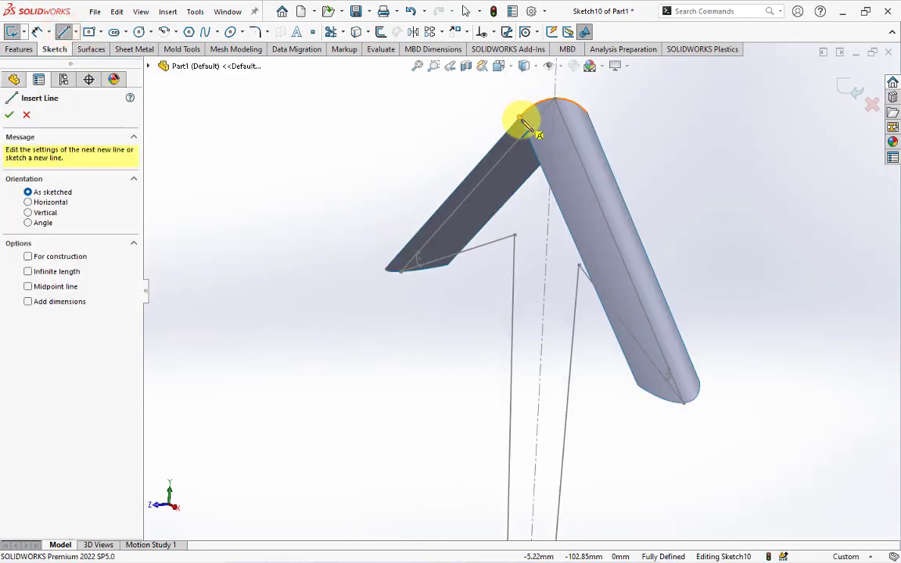
click(520, 119)
scroll(539, 164, up, 2)
scroll(541, 188, up, 2)
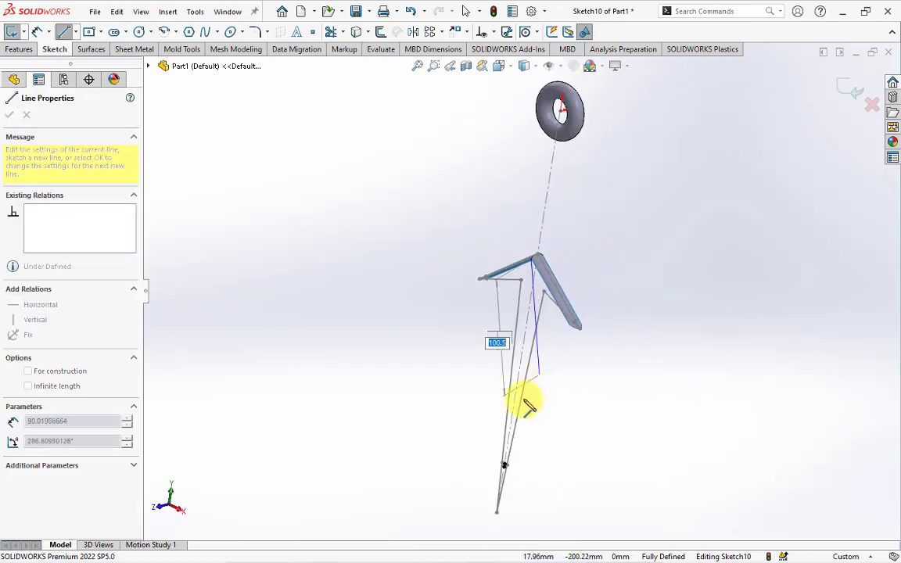
scroll(529, 406, down, 3)
scroll(584, 439, up, 3)
scroll(583, 423, down, 4)
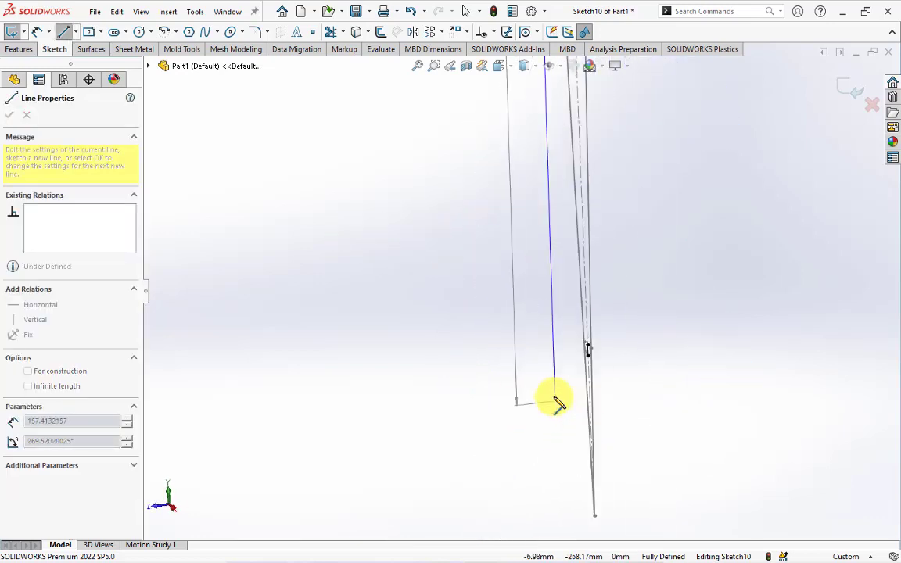
scroll(579, 352, down, 2)
right_click(618, 243)
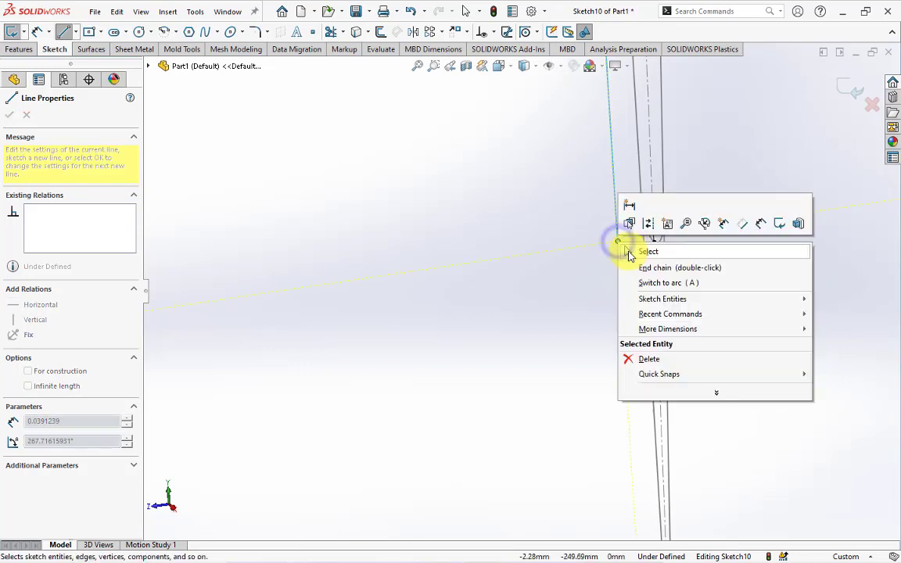
click(630, 251)
click(617, 241)
ctrl+click(654, 241)
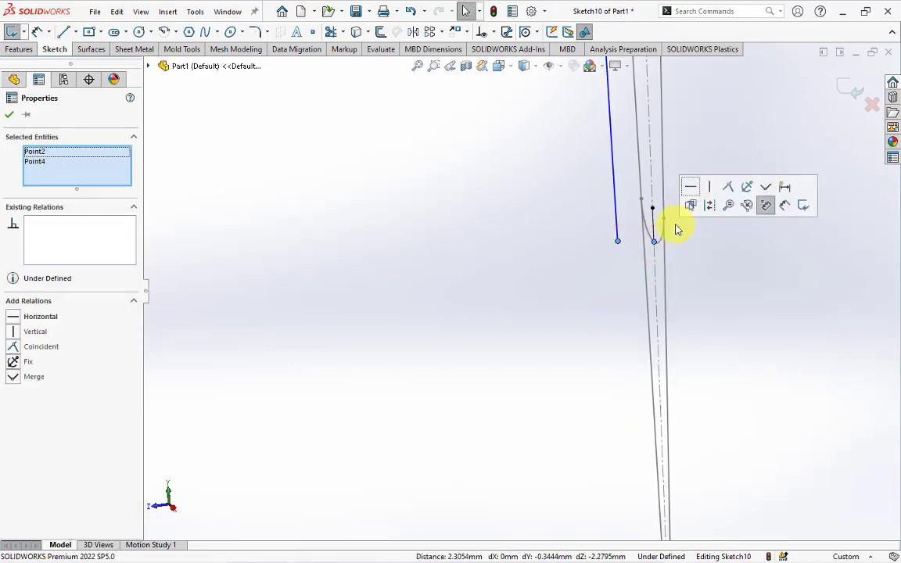
click(36, 32)
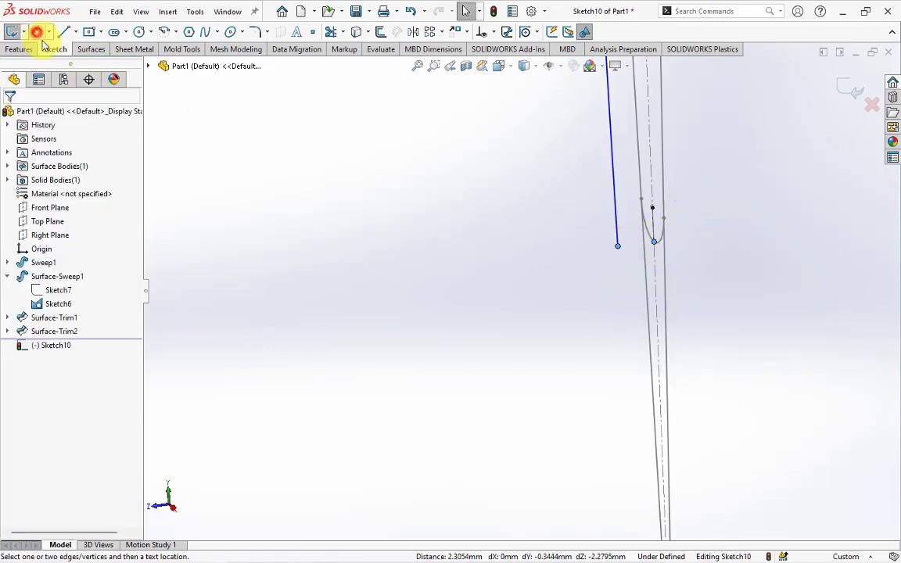
click(617, 245)
drag(646, 251, 652, 249)
Dimension the line's endpoint distance to 2 and exit Sketch10
click(633, 283)
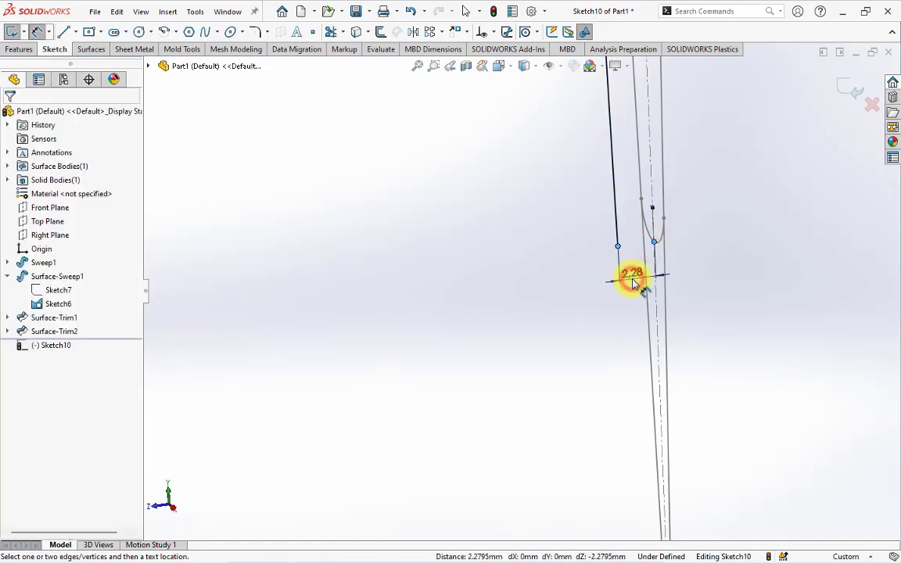
click(633, 283)
text(2)
key(Return)
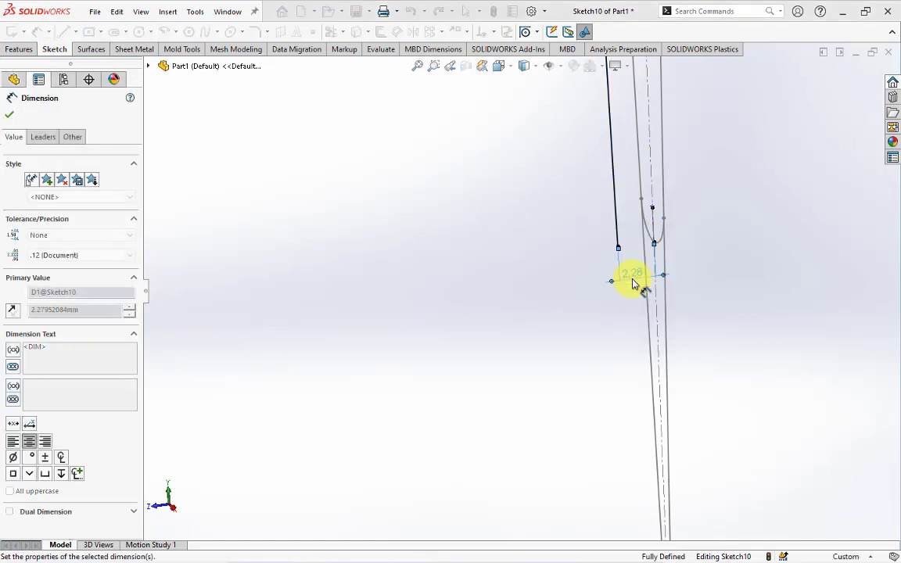
click(704, 320)
mouse_move(708, 338)
middle_down()
mouse_move(680, 321)
mouse_move(550, 190)
mouse_move(527, 215)
mouse_move(830, 136)
middle_up()
click(849, 88)
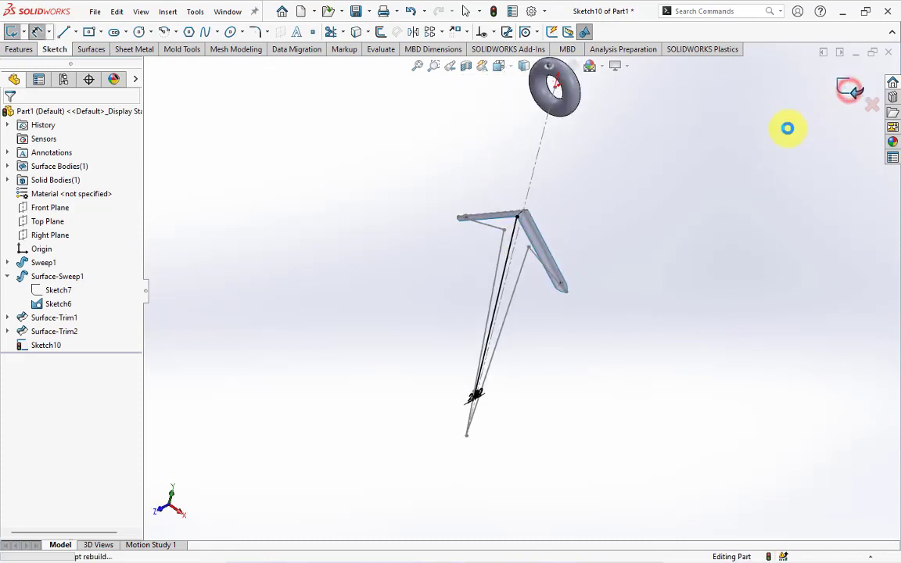
Sweep Sketch10 as the profile along the arrow arm's edge as the path
click(717, 236)
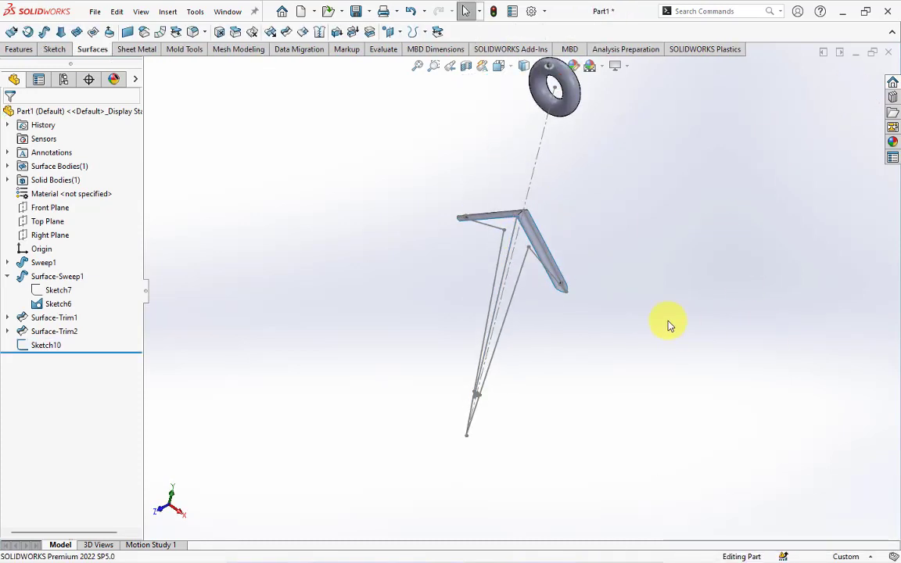
mouse_move(669, 325)
middle_down()
mouse_move(684, 263)
mouse_move(358, 229)
middle_up()
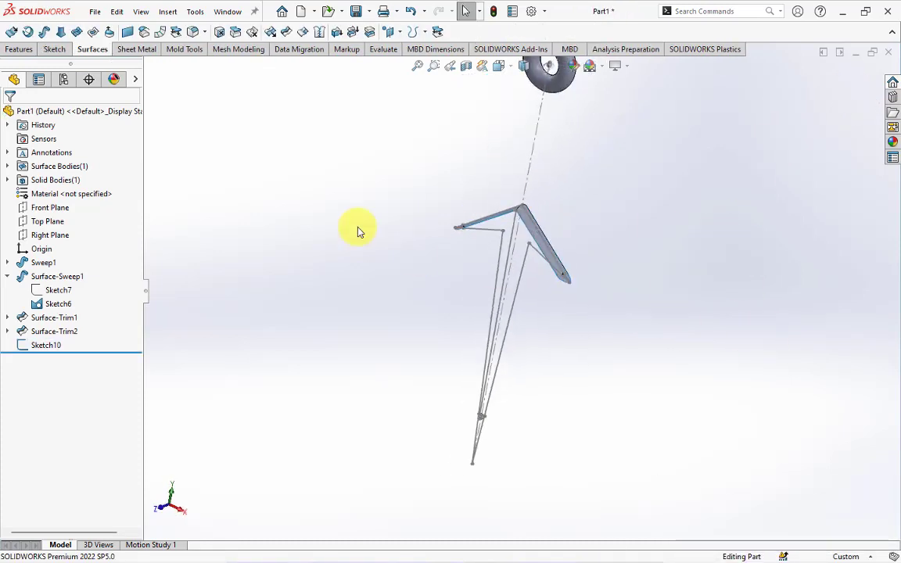
click(42, 32)
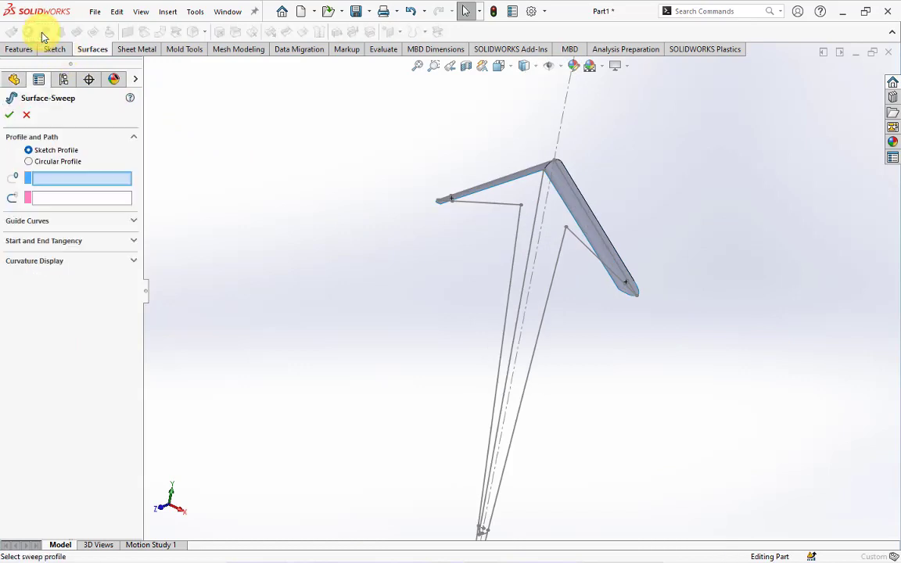
click(532, 219)
middle_drag(409, 205, 480, 260)
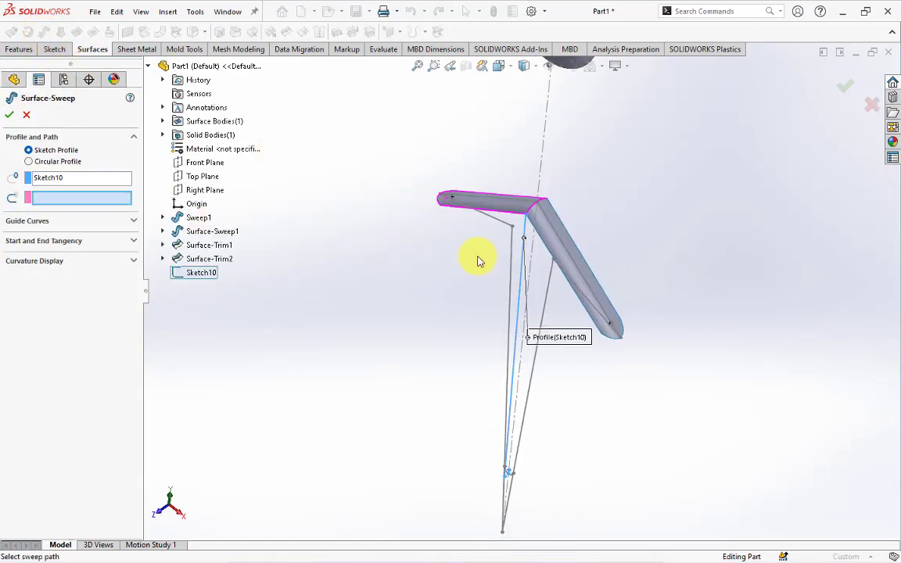
click(516, 218)
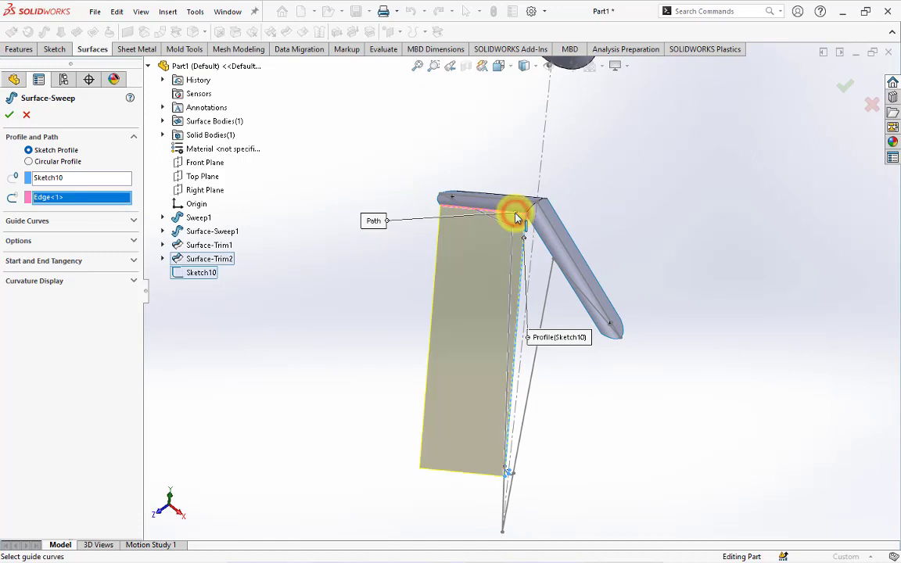
click(10, 115)
mouse_move(362, 357)
middle_down()
mouse_move(396, 315)
mouse_move(383, 289)
middle_up()
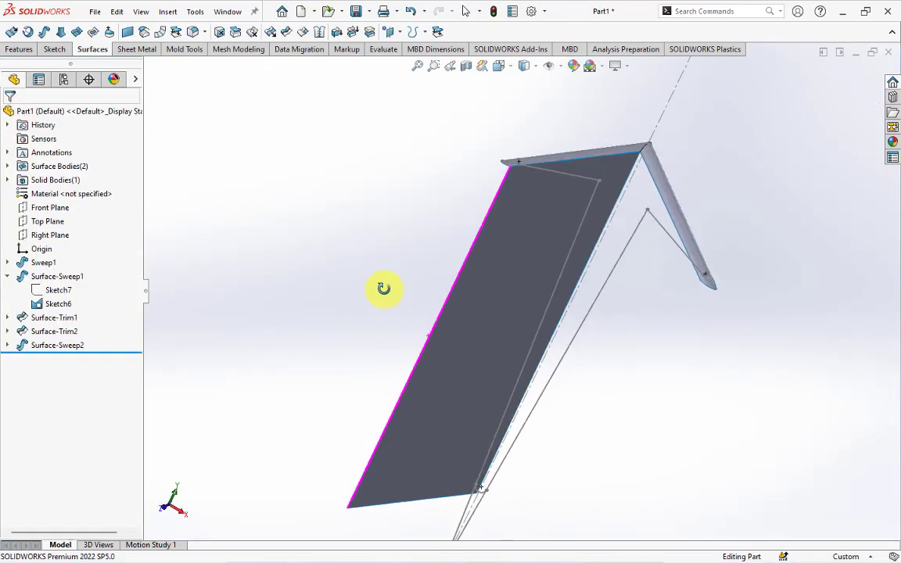
middle_drag(342, 233, 306, 218)
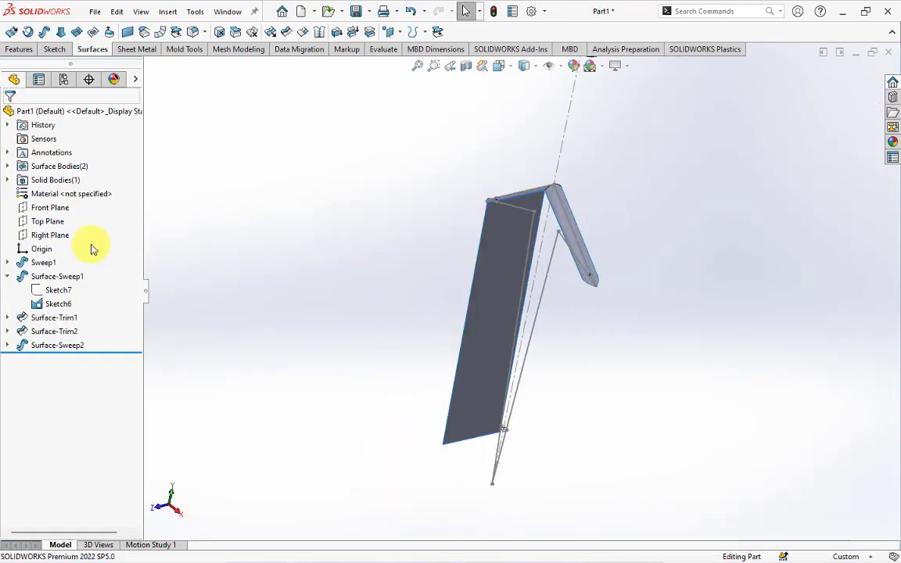
Mirror the Surface-Sweep2 panel about the Right Plane with knitted surfaces
click(47, 235)
mouse_move(262, 251)
middle_down()
mouse_move(236, 263)
mouse_move(229, 134)
middle_up()
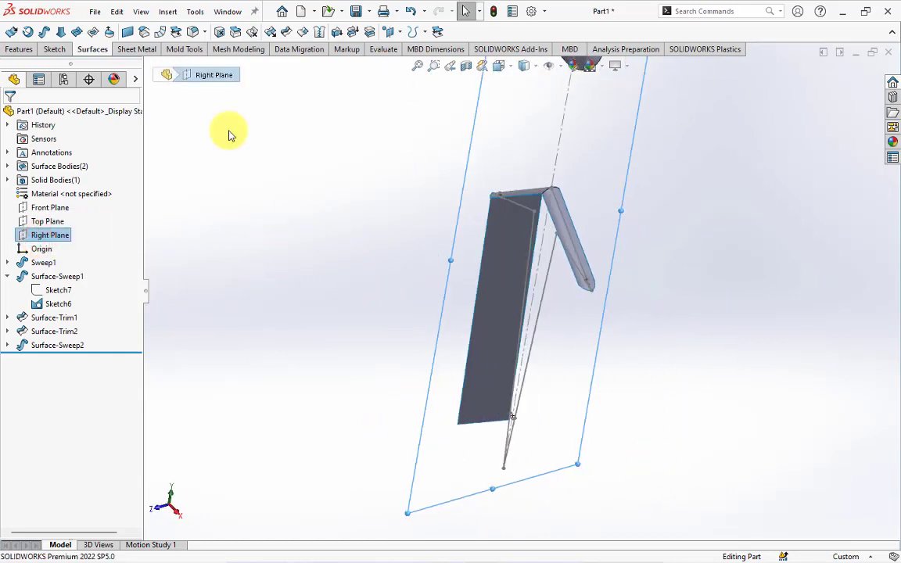
click(19, 48)
click(337, 35)
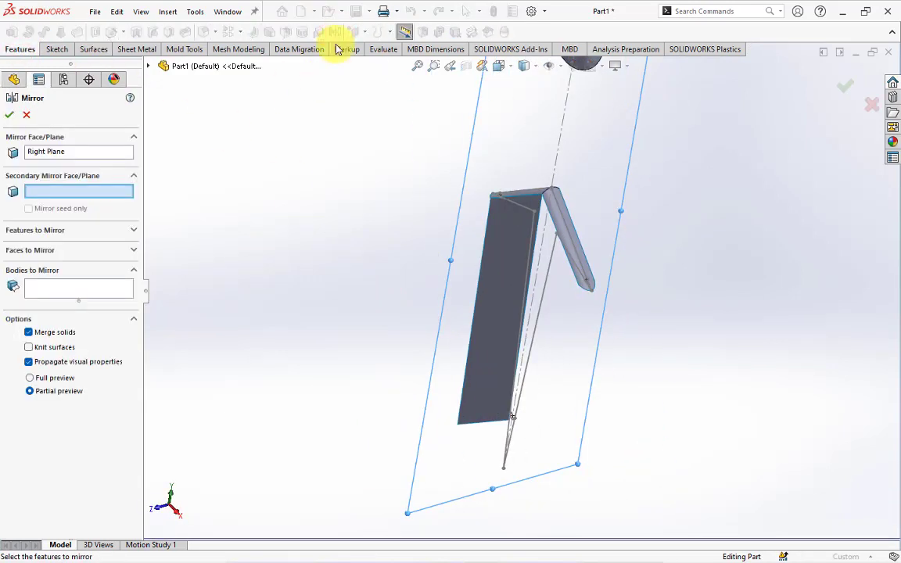
click(61, 287)
click(491, 359)
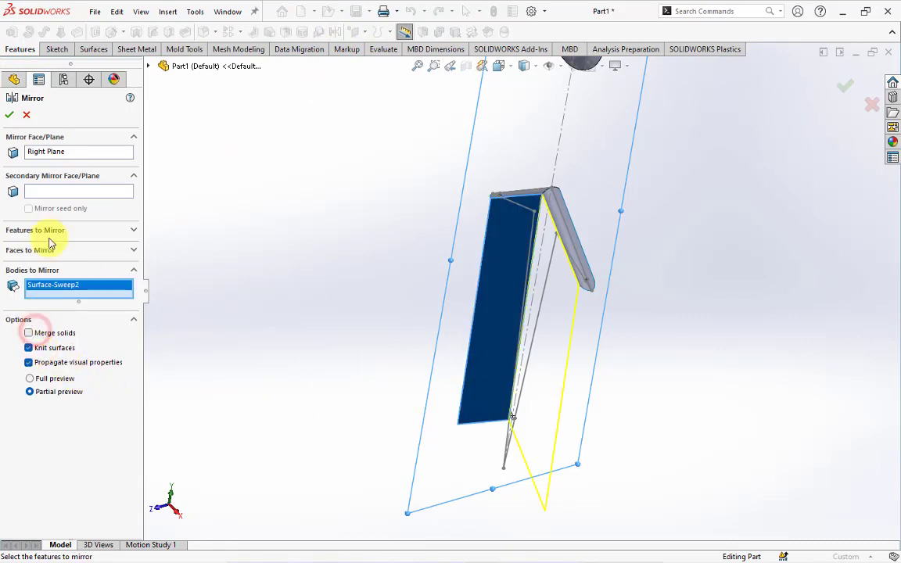
click(8, 115)
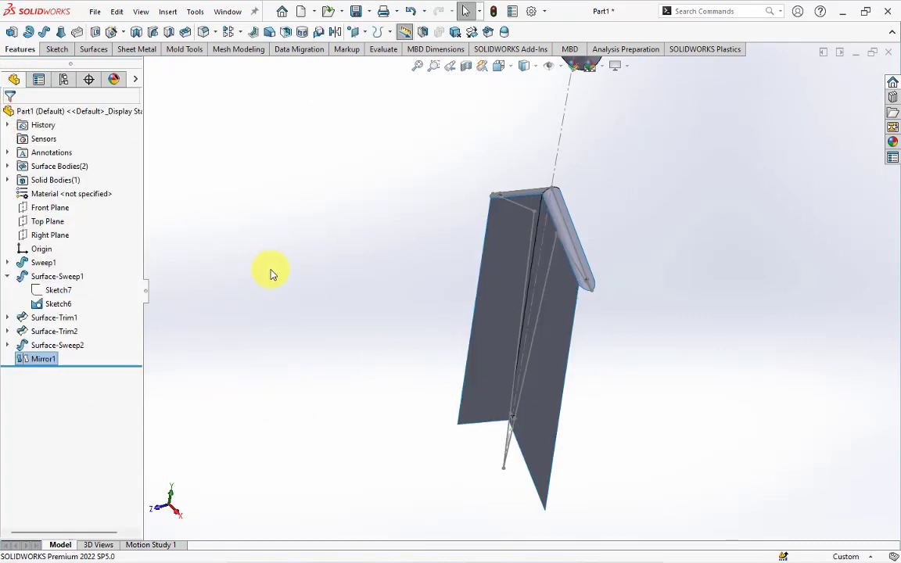
click(50, 208)
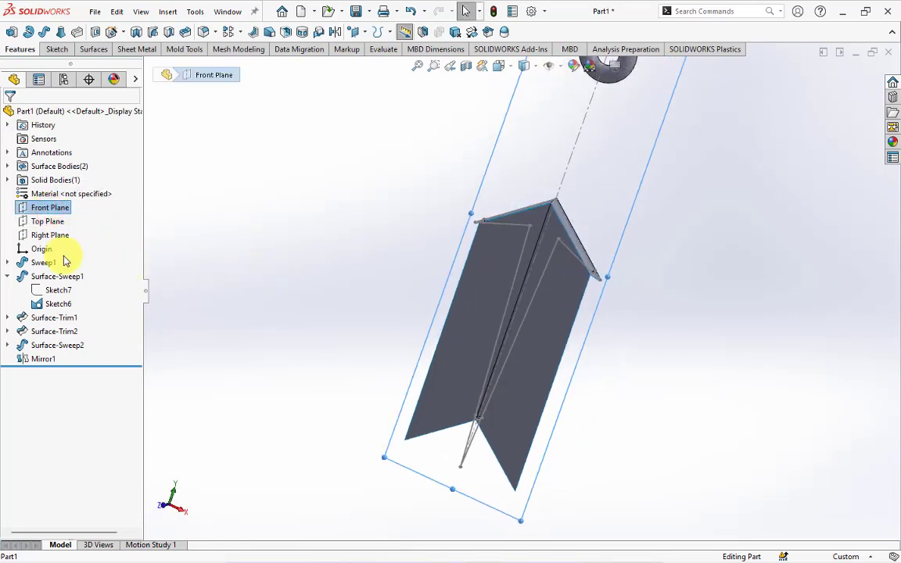
Trim the mirrored panels with Sketch6, keeping the center face inside the arrow outline
click(211, 269)
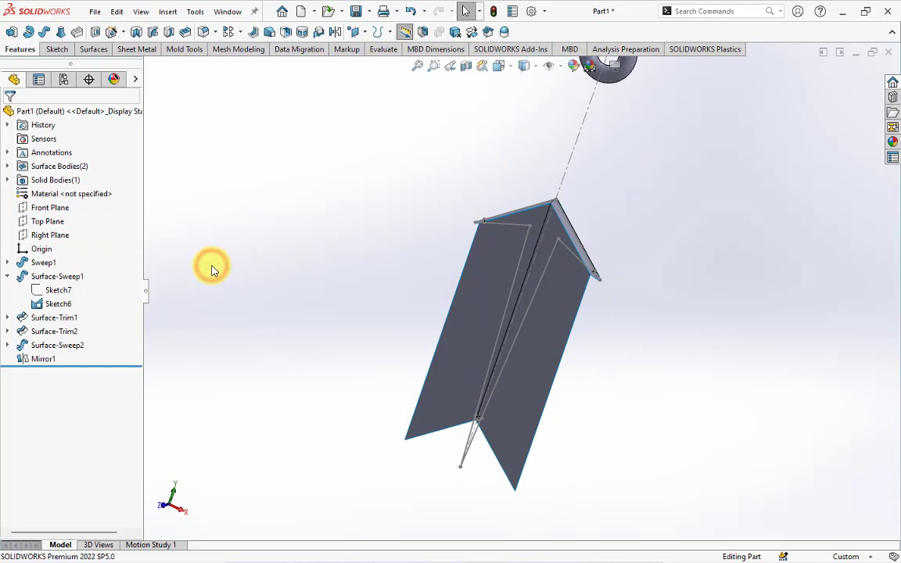
click(56, 303)
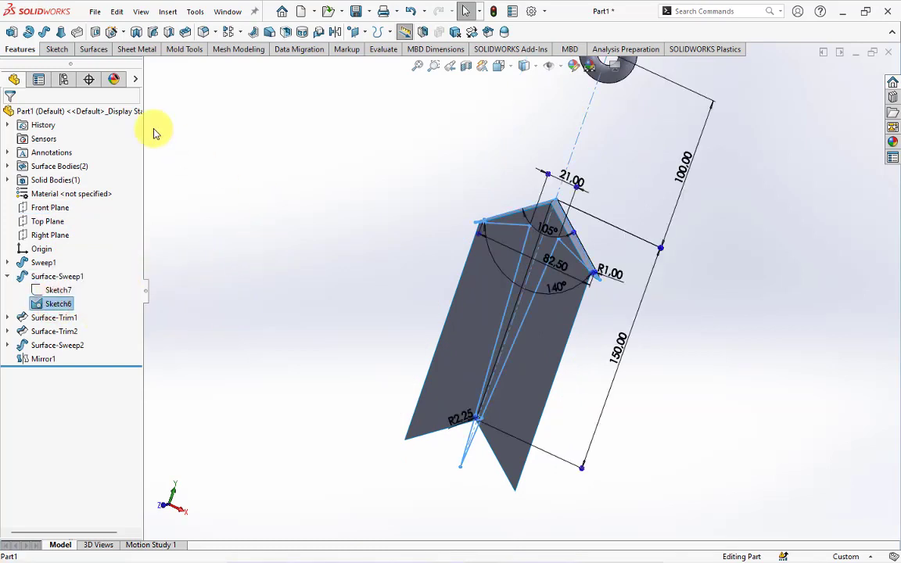
click(90, 50)
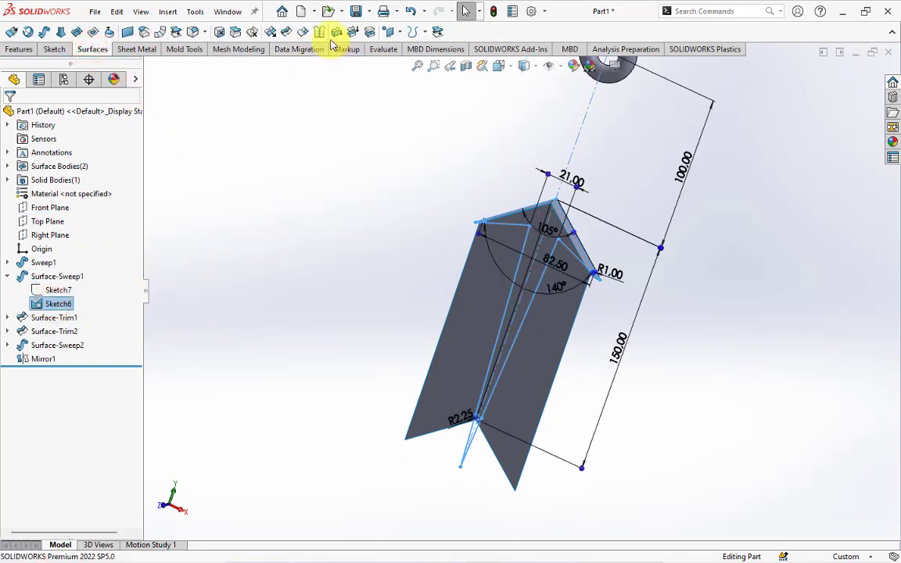
click(287, 31)
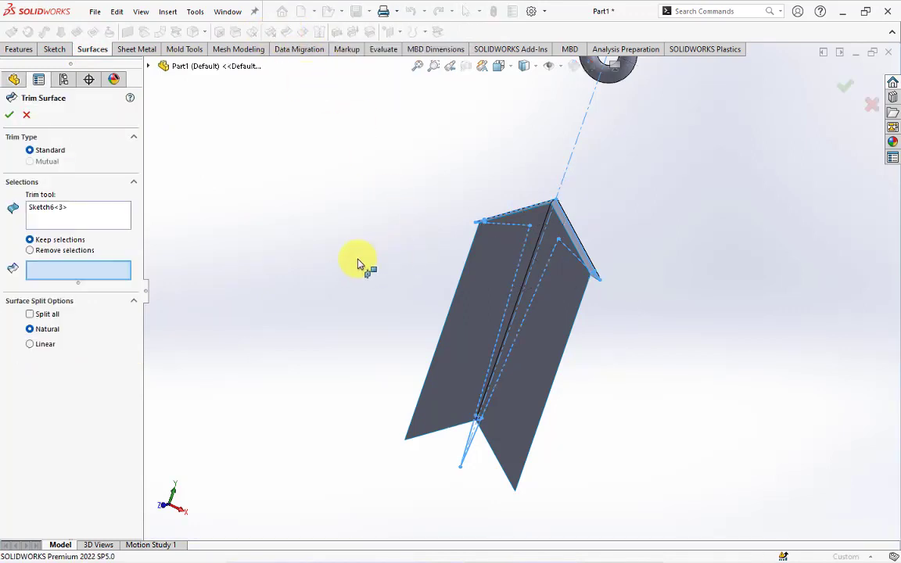
click(545, 248)
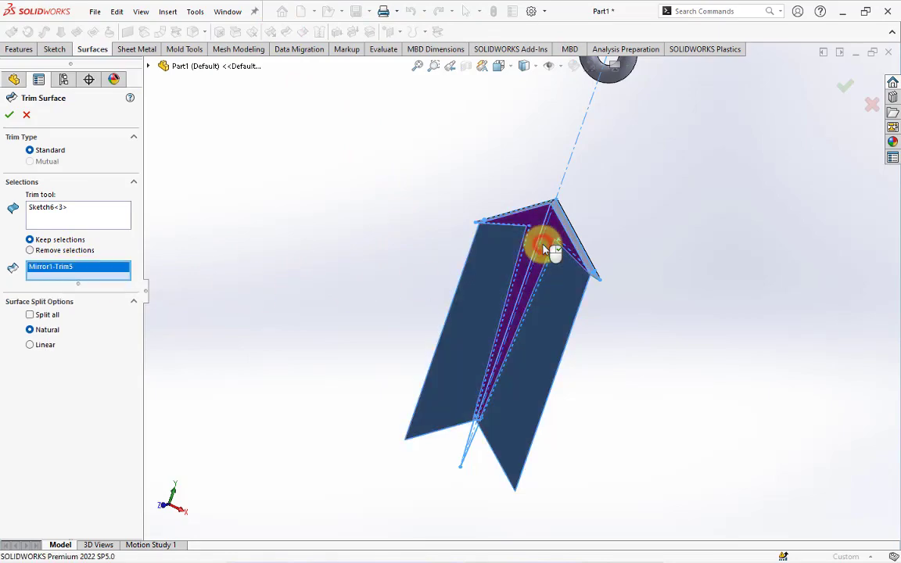
scroll(465, 458, down, 3)
scroll(442, 447, down, 3)
scroll(452, 429, up, 1)
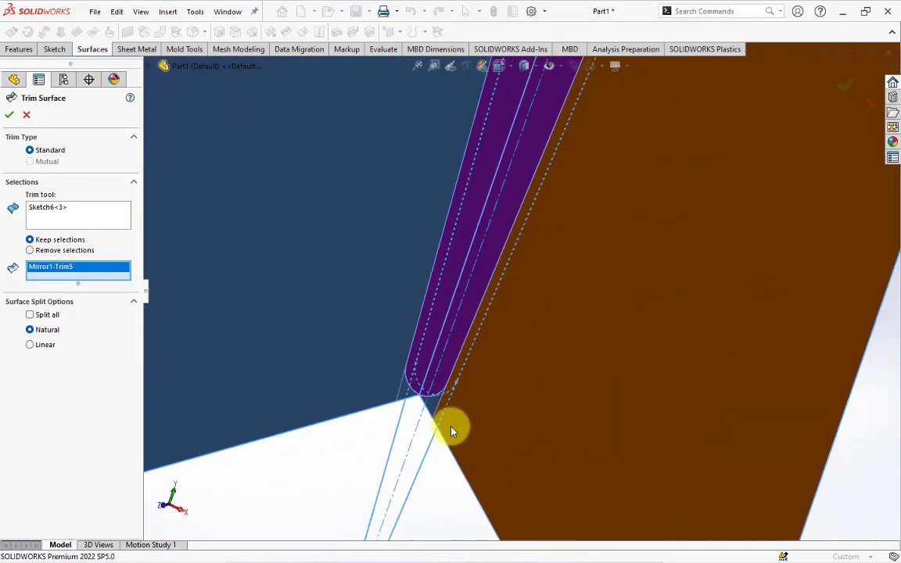
scroll(485, 399, up, 5)
scroll(534, 265, up, 3)
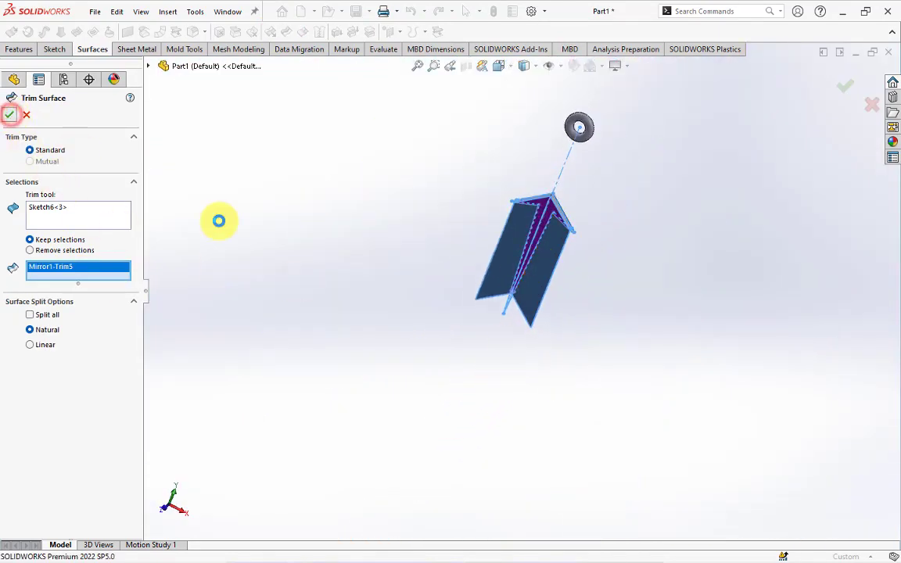
middle_drag(609, 207, 508, 238)
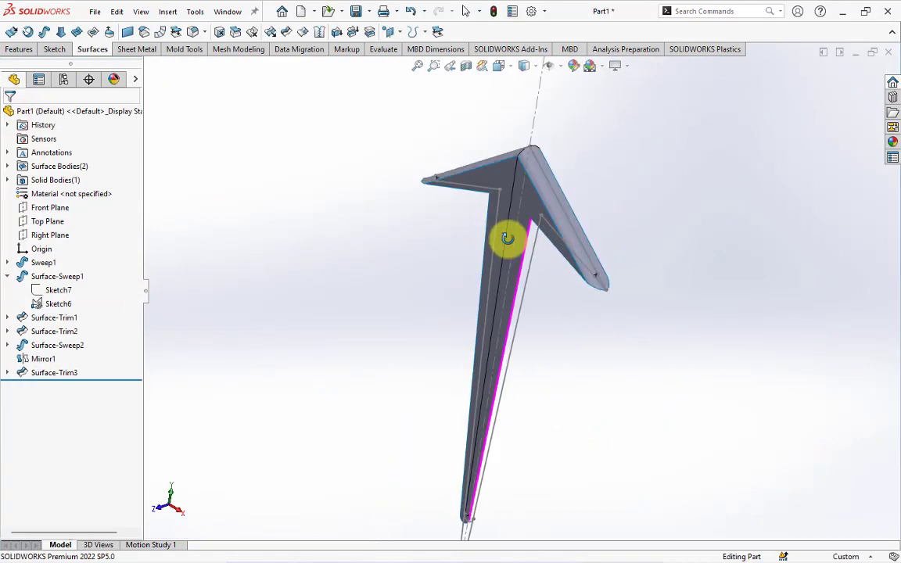
On the Front Plane, sketch two lines from the right arrow tip via the barb to the shaft tip
click(47, 235)
middle_drag(327, 296, 355, 329)
click(38, 205)
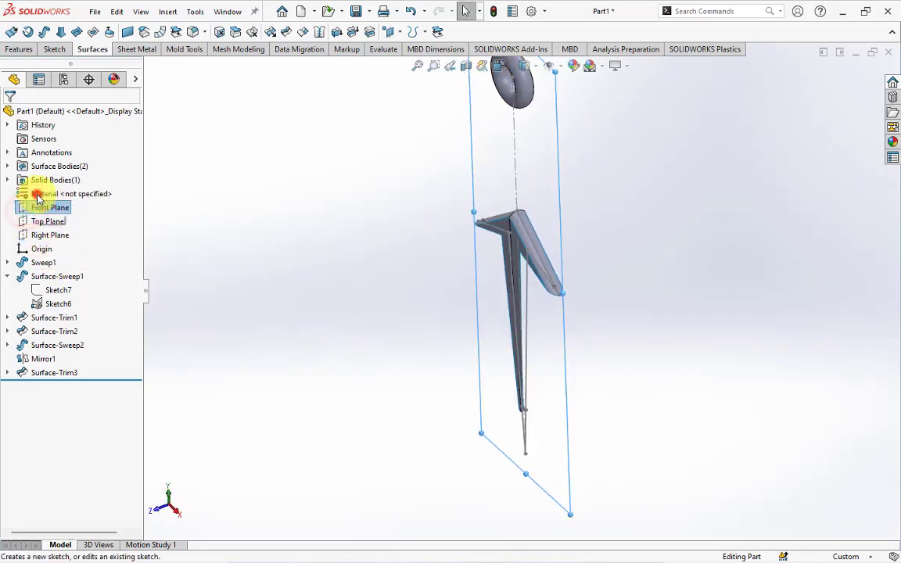
click(36, 190)
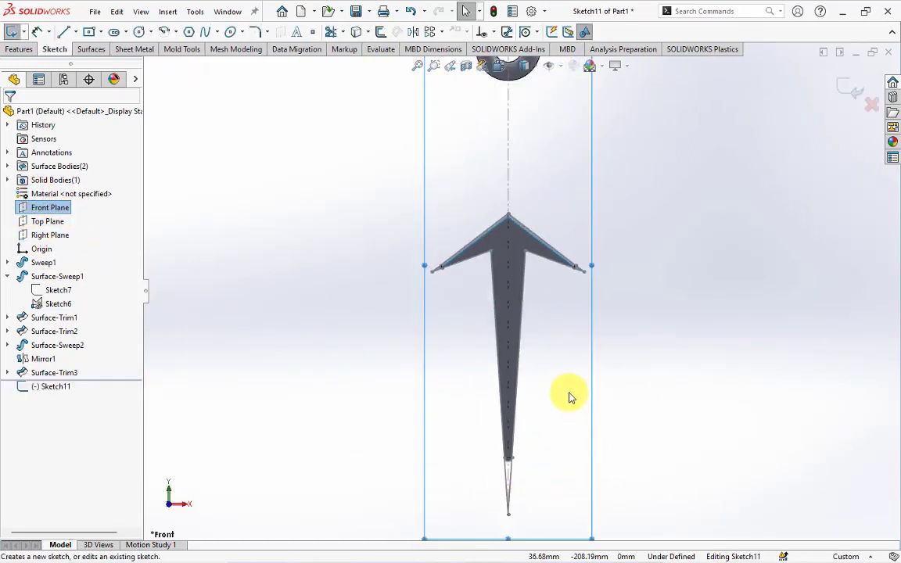
click(65, 32)
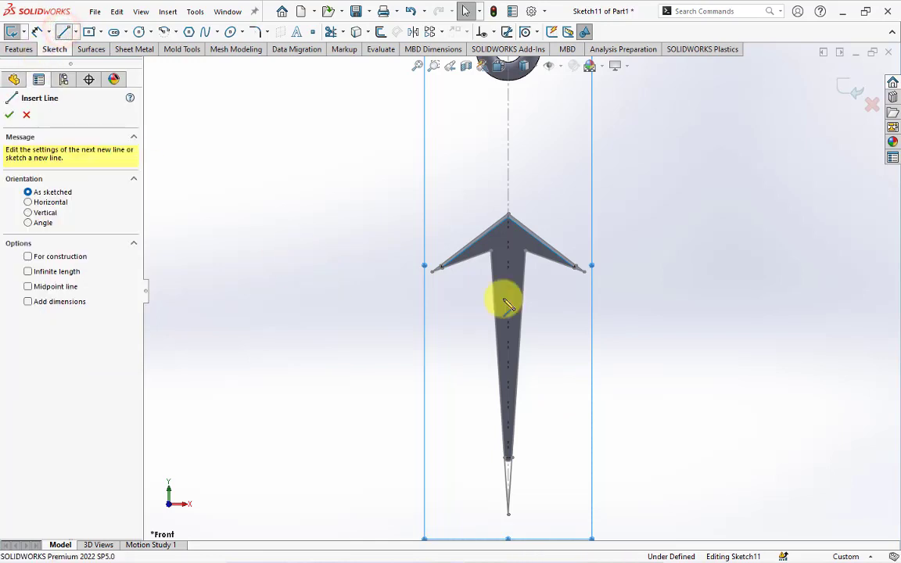
scroll(503, 297, down, 4)
click(699, 251)
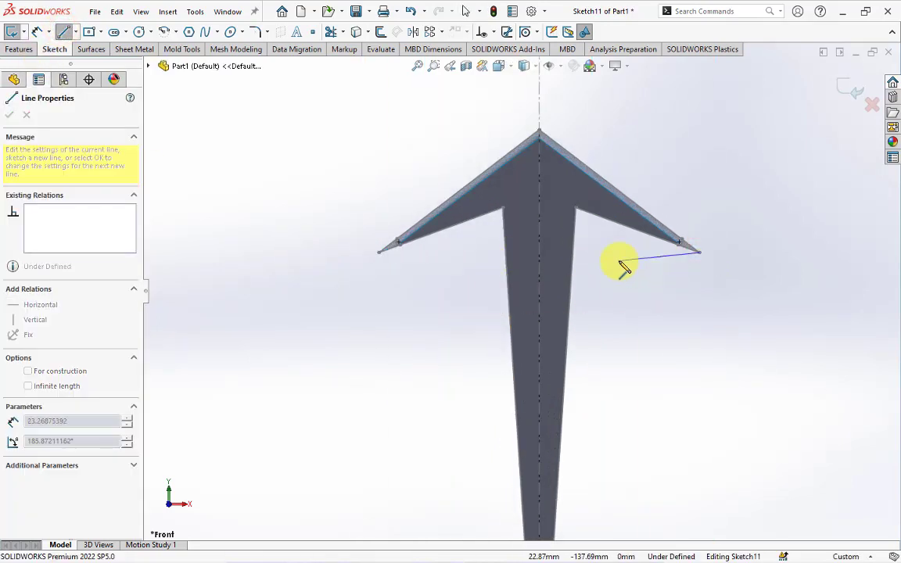
click(602, 239)
scroll(542, 477, up, 4)
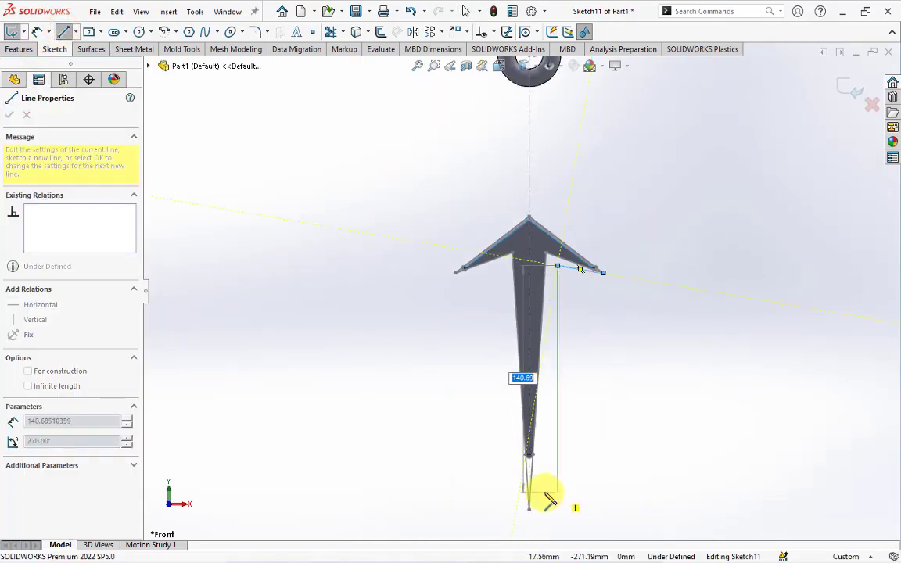
scroll(533, 391, down, 7)
click(492, 418)
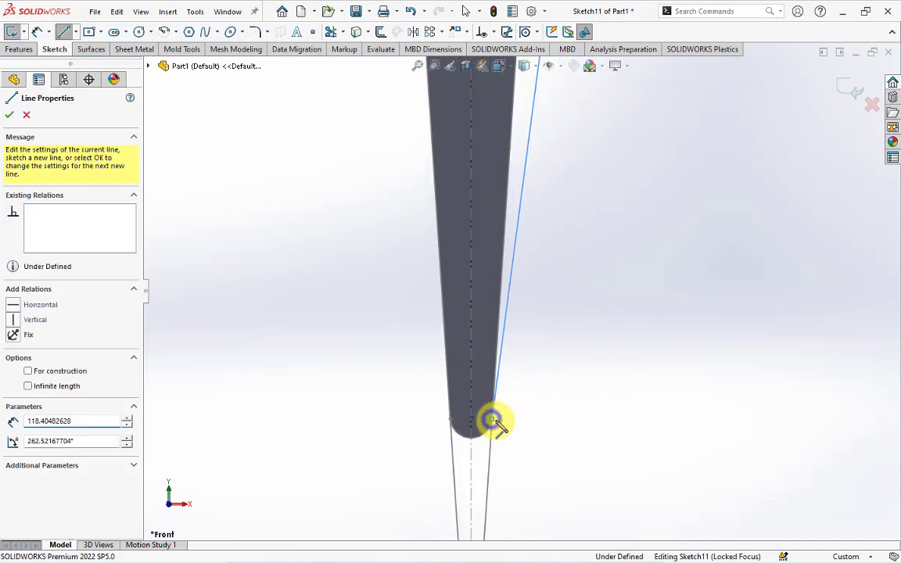
right_click(494, 416)
click(514, 412)
scroll(594, 383, up, 5)
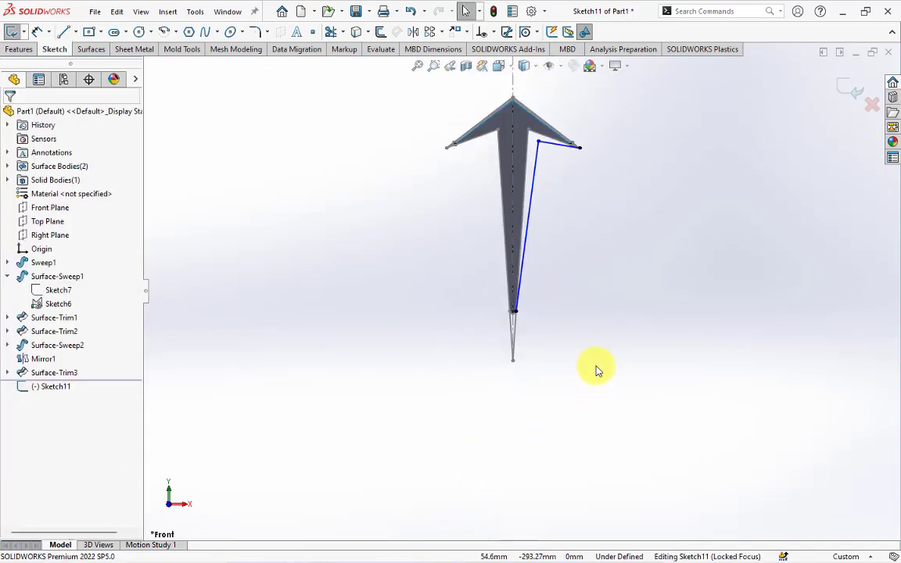
scroll(587, 172, down, 2)
scroll(571, 164, down, 1)
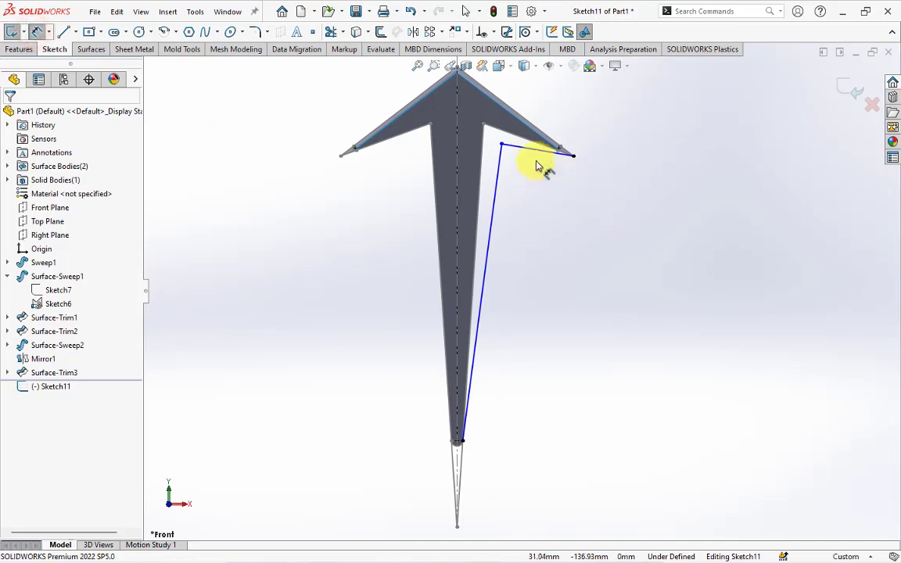
Dimension the profile with a 93° angle and an 18 mm offset from the centreline, then exit
click(536, 152)
click(494, 188)
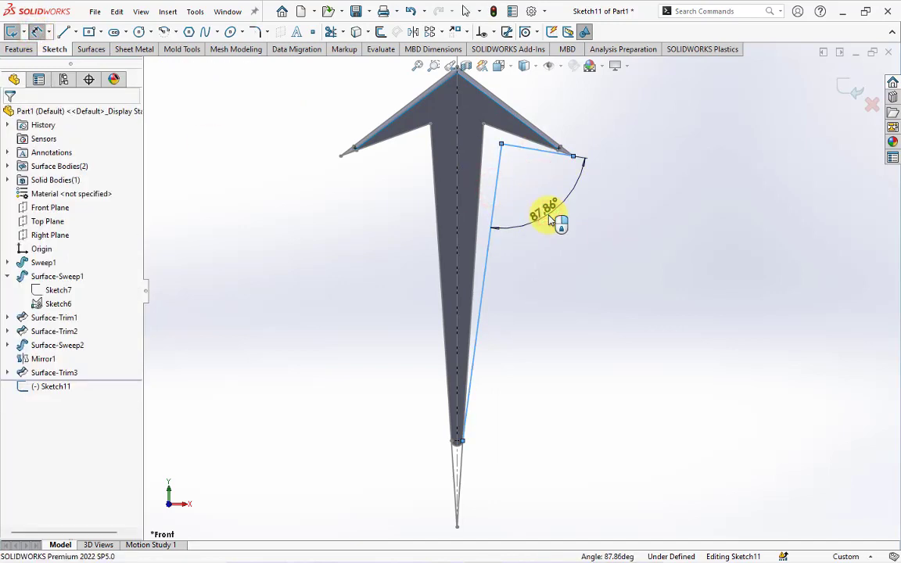
click(549, 220)
text(93)
key(Return)
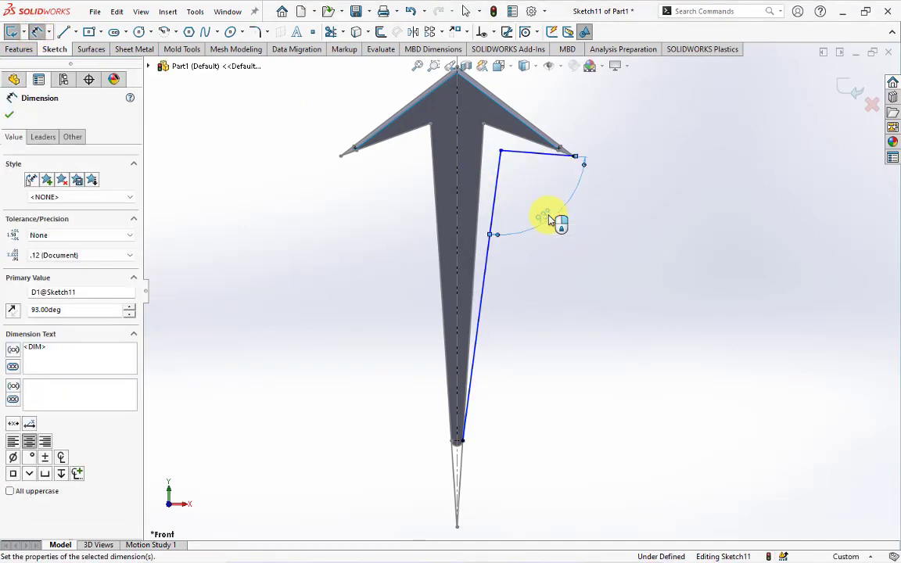
click(500, 150)
click(457, 178)
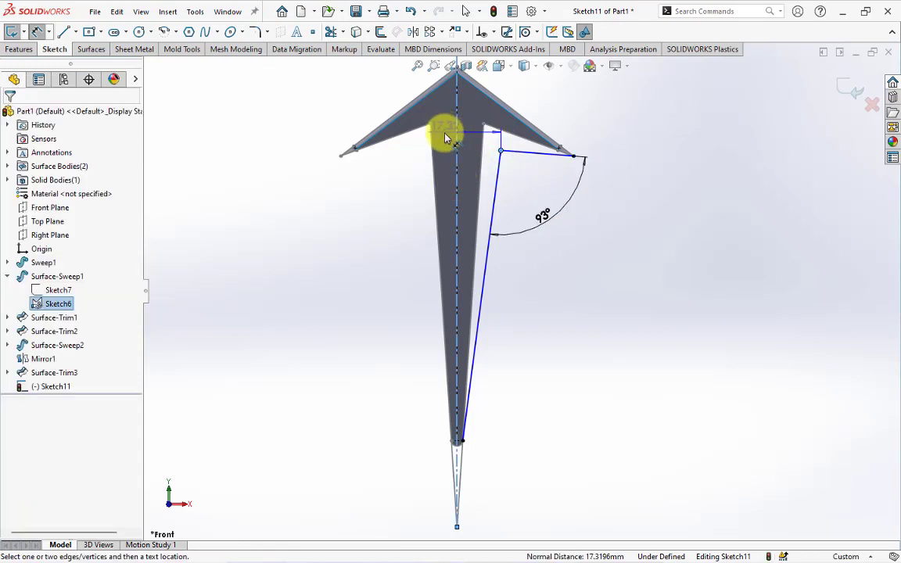
scroll(488, 137, up, 3)
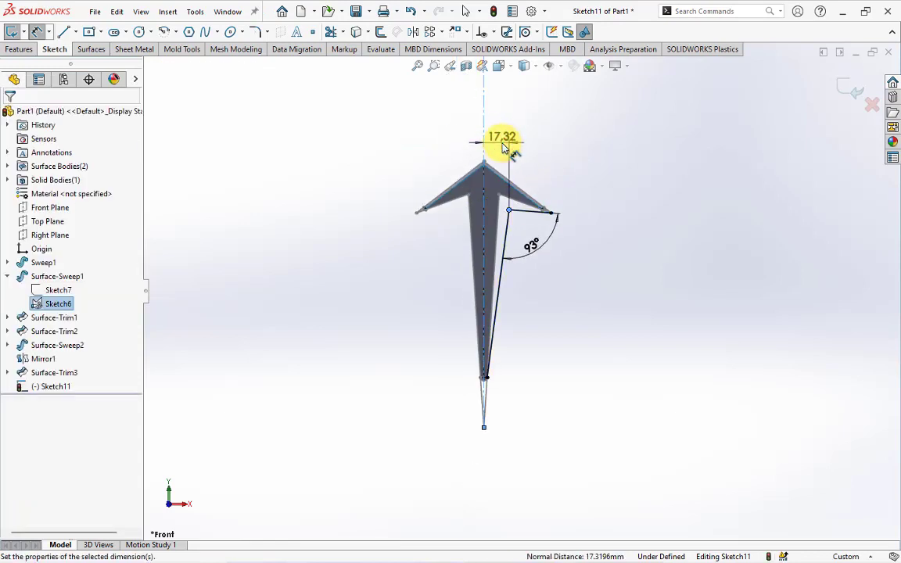
click(503, 146)
text(18)
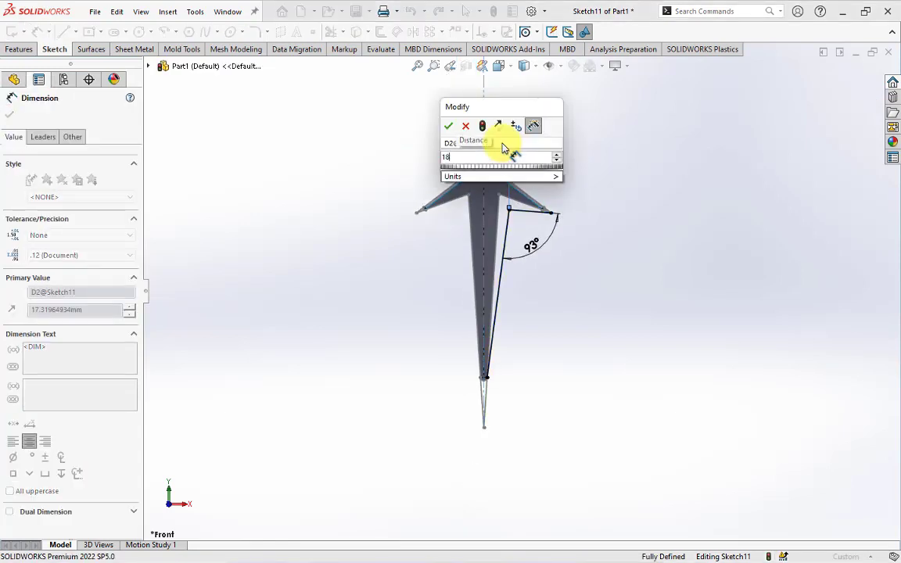
key(Return)
click(622, 208)
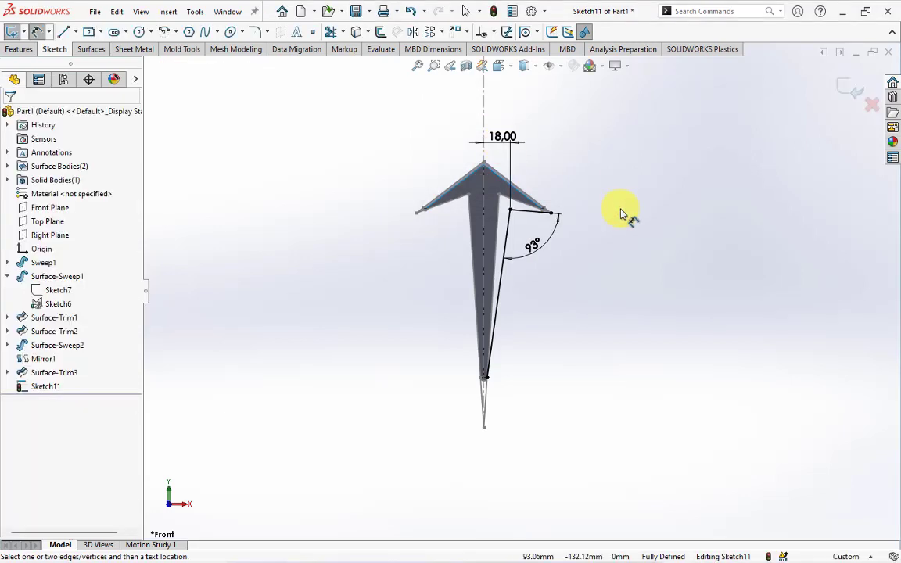
click(850, 94)
Loft a surface between the arrow's inner edge and Sketch11's lines selected as a group
mouse_move(577, 265)
middle_down()
mouse_move(549, 247)
mouse_move(523, 186)
mouse_move(531, 221)
mouse_move(539, 212)
middle_up()
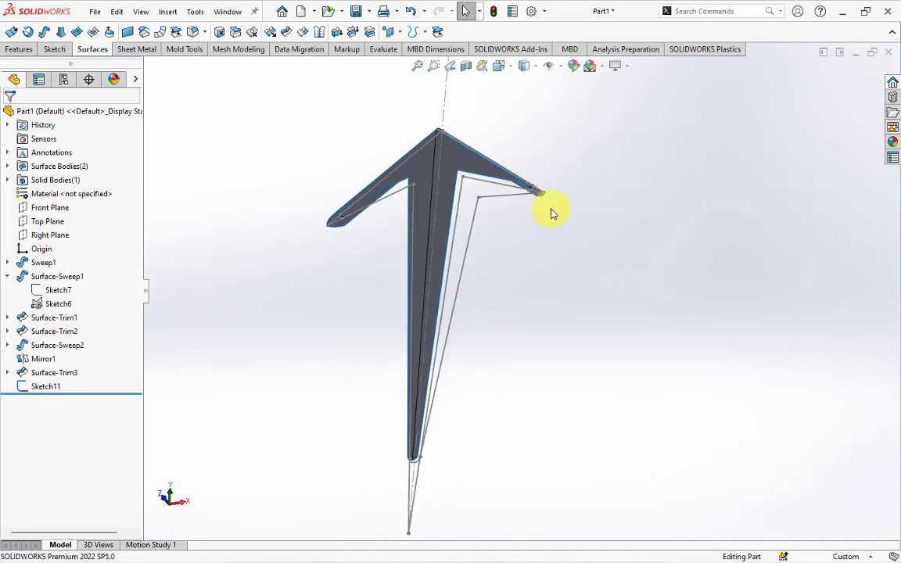
mouse_move(527, 313)
middle_down()
mouse_move(451, 185)
mouse_move(469, 206)
middle_up()
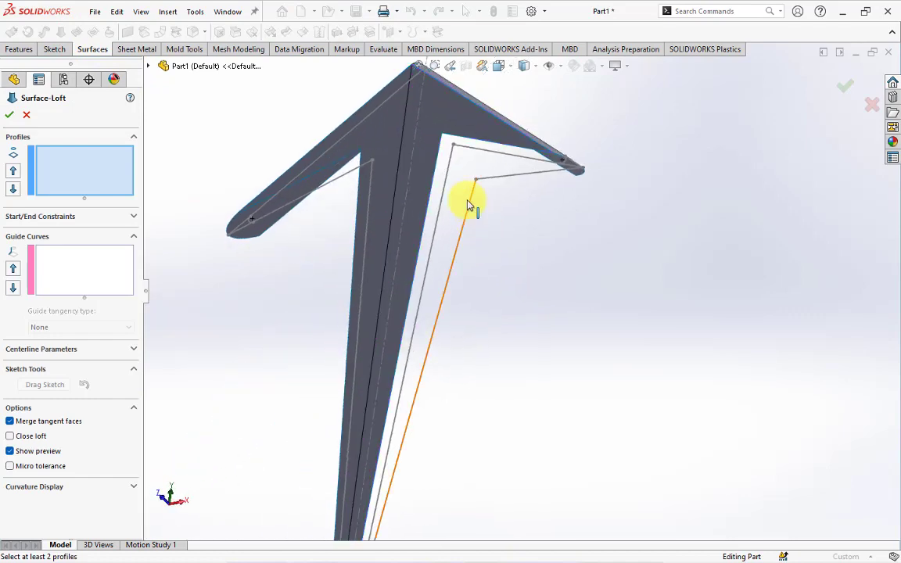
click(432, 175)
right_click(533, 226)
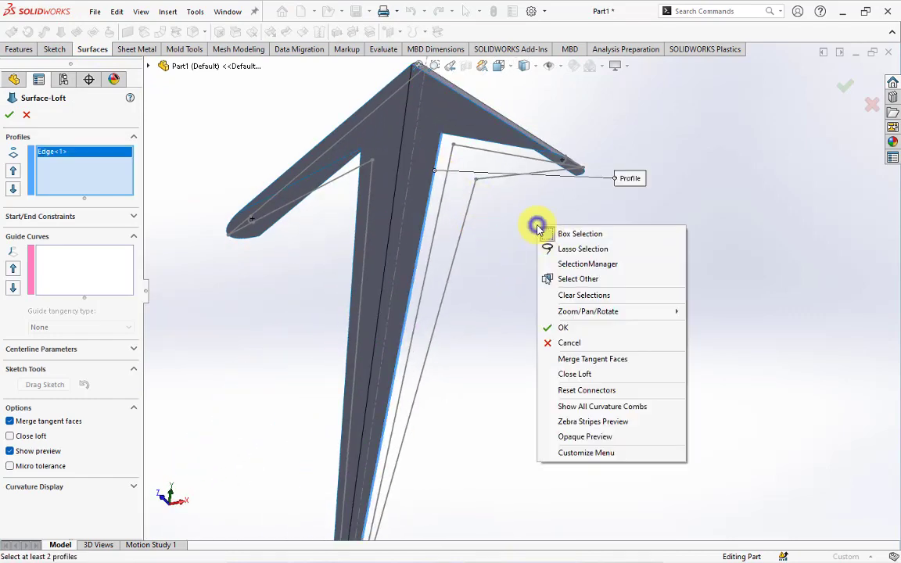
click(568, 264)
click(475, 193)
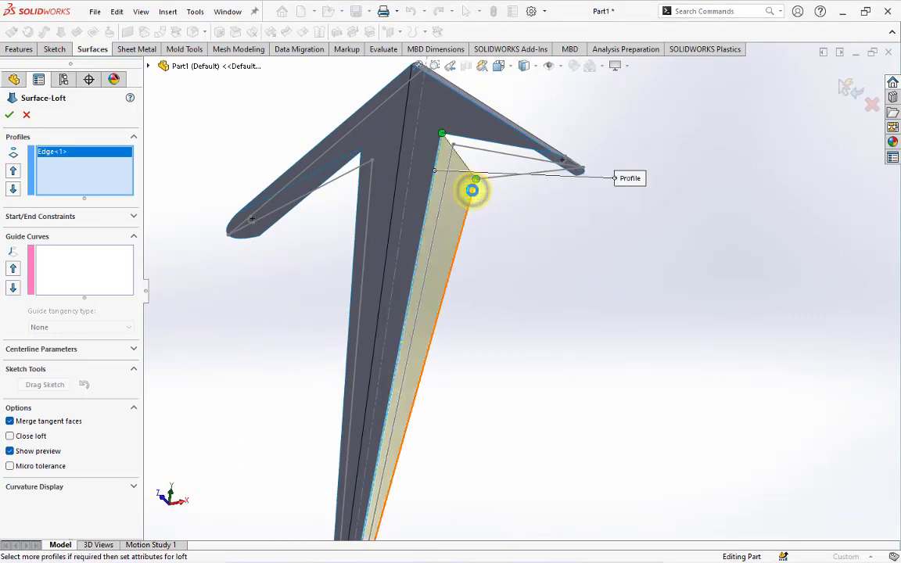
middle_drag(472, 191, 319, 247)
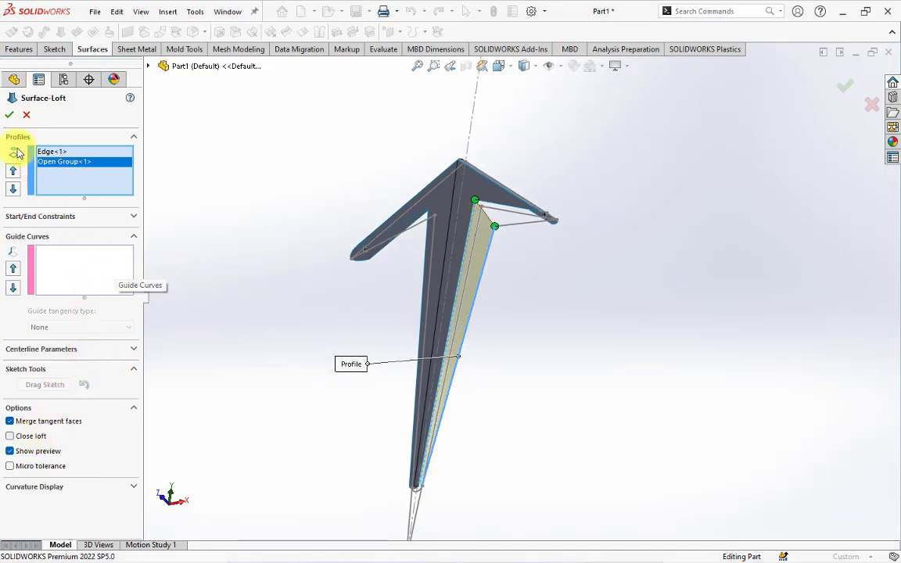
click(8, 116)
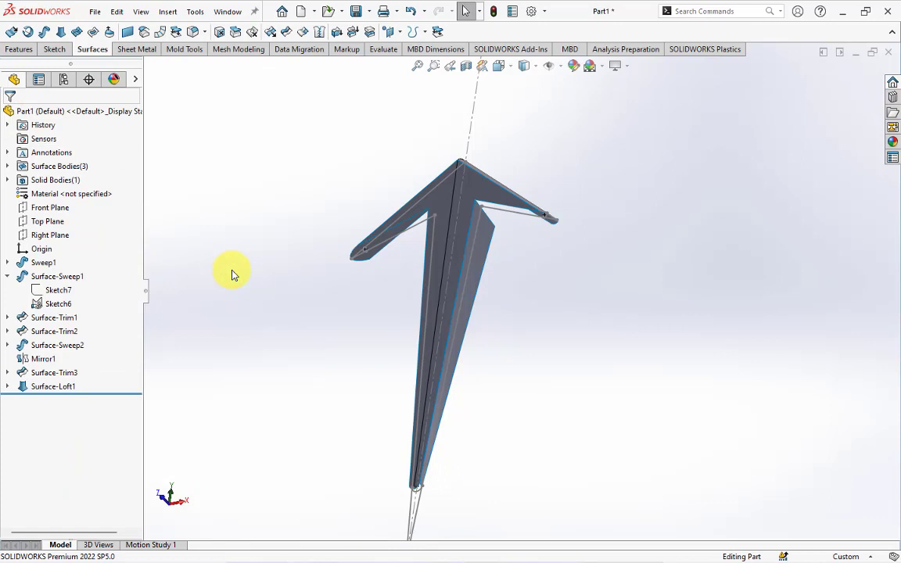
Mirror Surface-Loft1 across the Right Plane
click(50, 235)
mouse_move(195, 250)
middle_down()
mouse_move(278, 258)
mouse_move(244, 247)
mouse_move(219, 204)
middle_up()
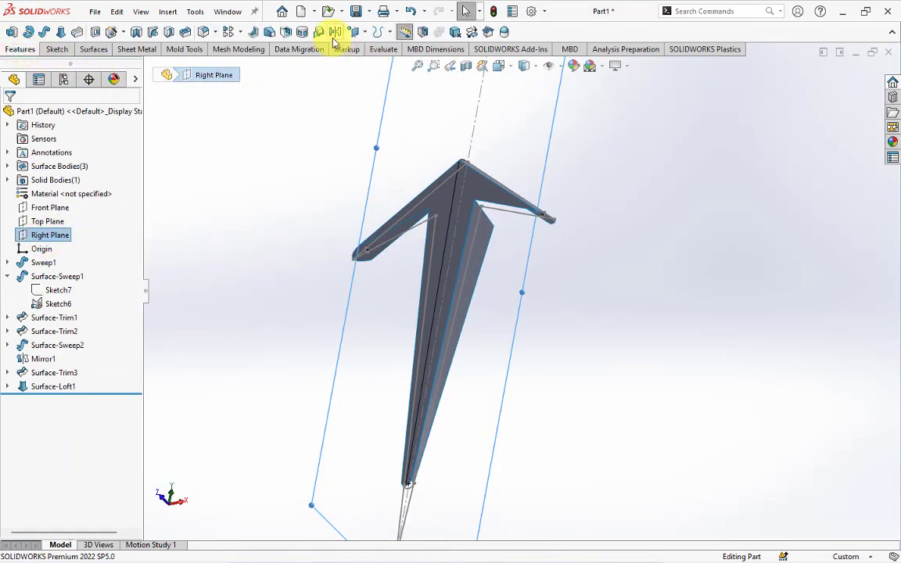
click(334, 32)
click(53, 291)
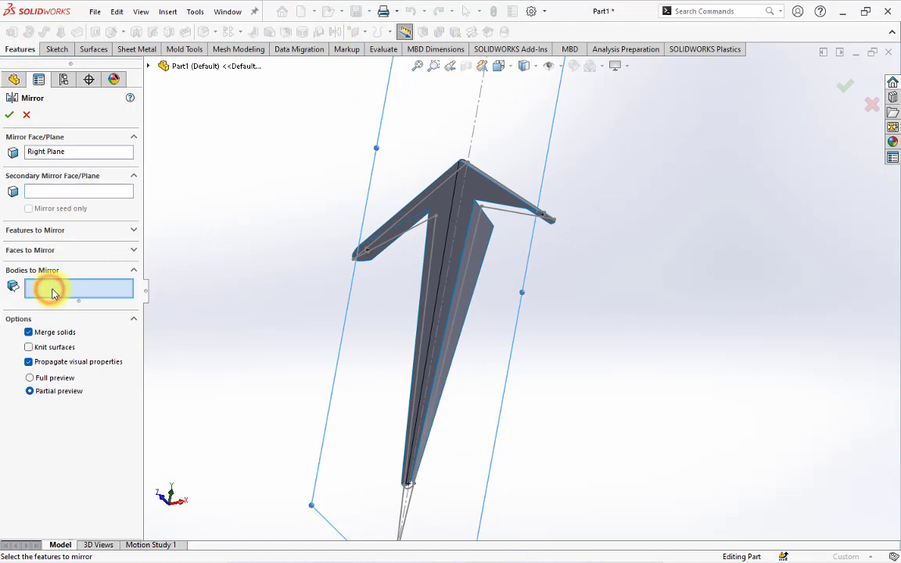
click(491, 240)
click(10, 116)
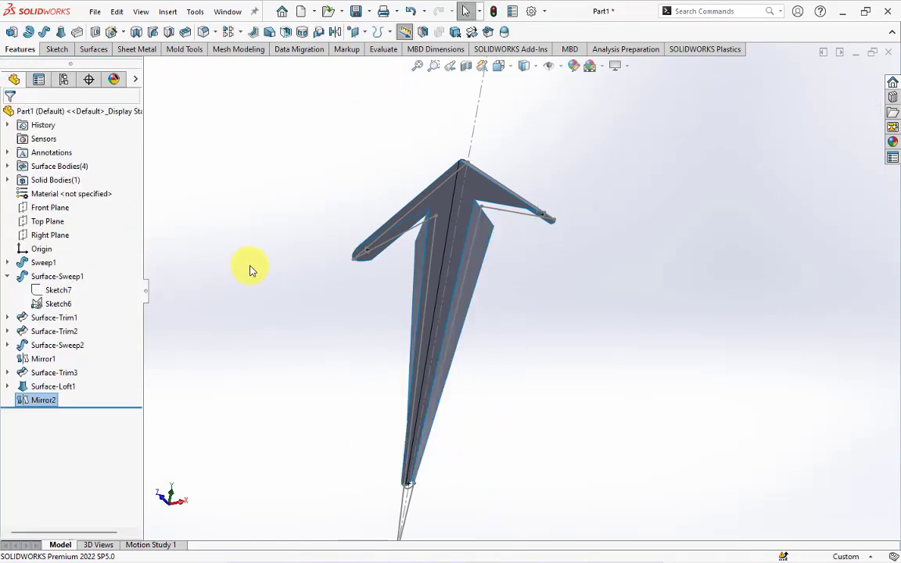
middle_drag(247, 267, 300, 294)
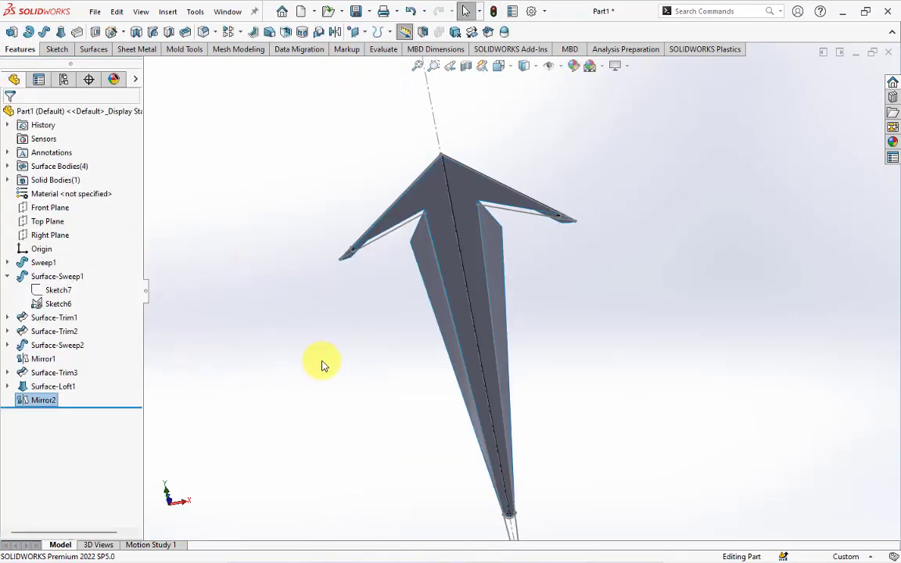
Inspect the Top and Right plane orientations around the model and select the Front Plane
click(32, 223)
scroll(287, 293, up, 3)
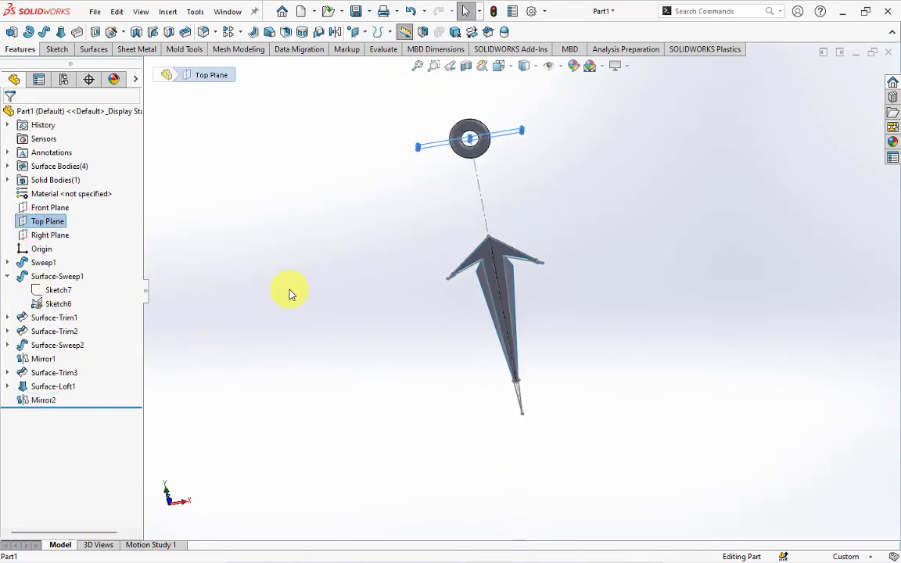
middle_drag(227, 282, 82, 256)
click(45, 235)
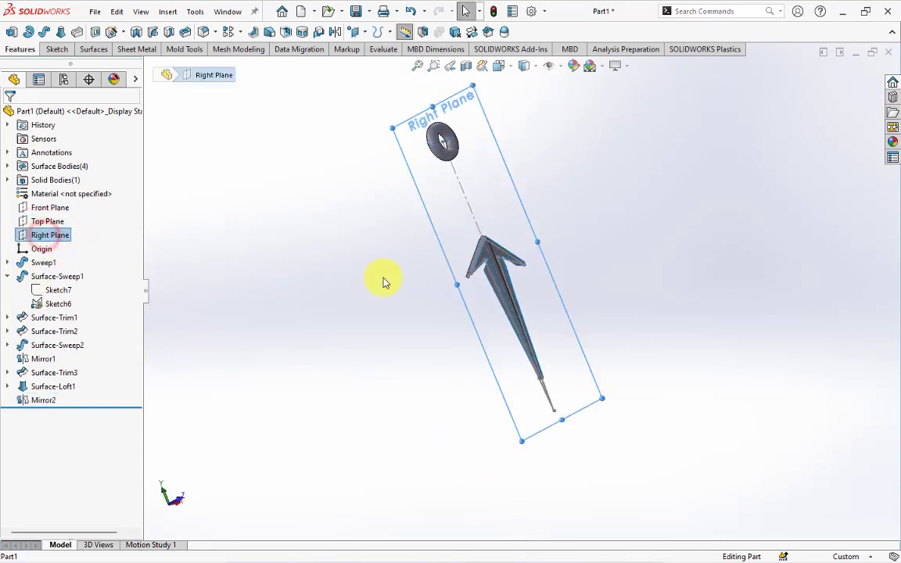
middle_drag(382, 282, 462, 352)
click(46, 225)
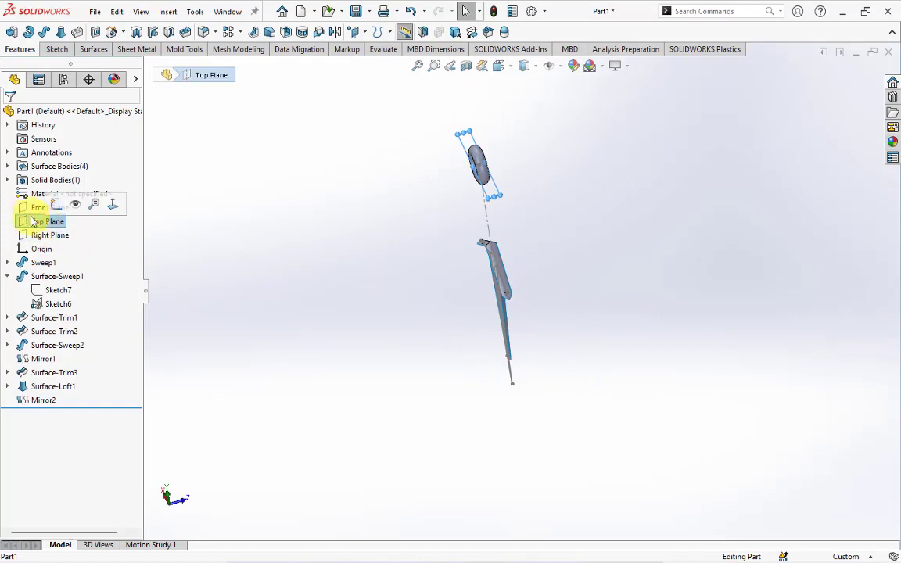
click(32, 207)
mouse_move(203, 250)
middle_down()
mouse_move(321, 278)
mouse_move(309, 224)
mouse_move(221, 223)
mouse_move(162, 241)
middle_up()
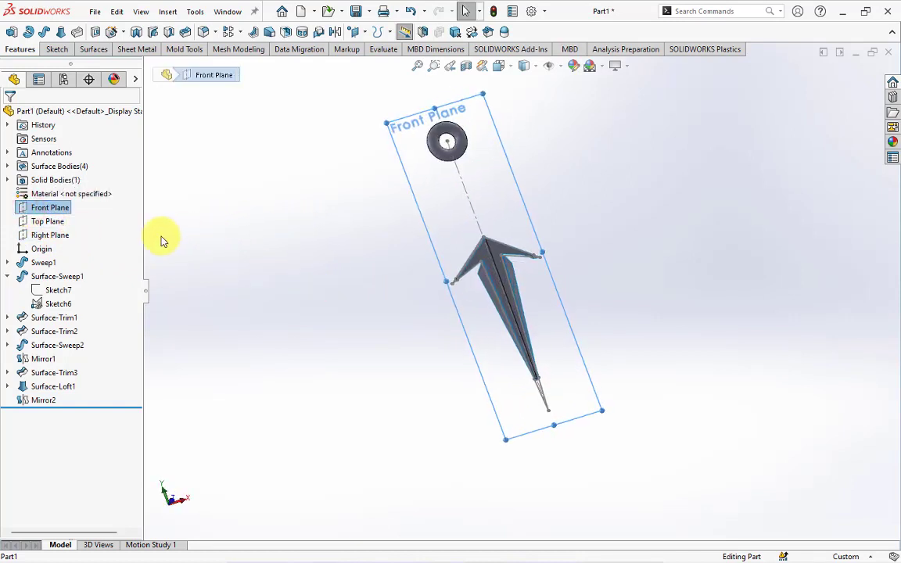
Mirror Surface-Trim3, Surface-Loft1 and Mirror2 about the Front Plane with knitting turned off
click(334, 32)
click(72, 287)
scroll(527, 261, down, 5)
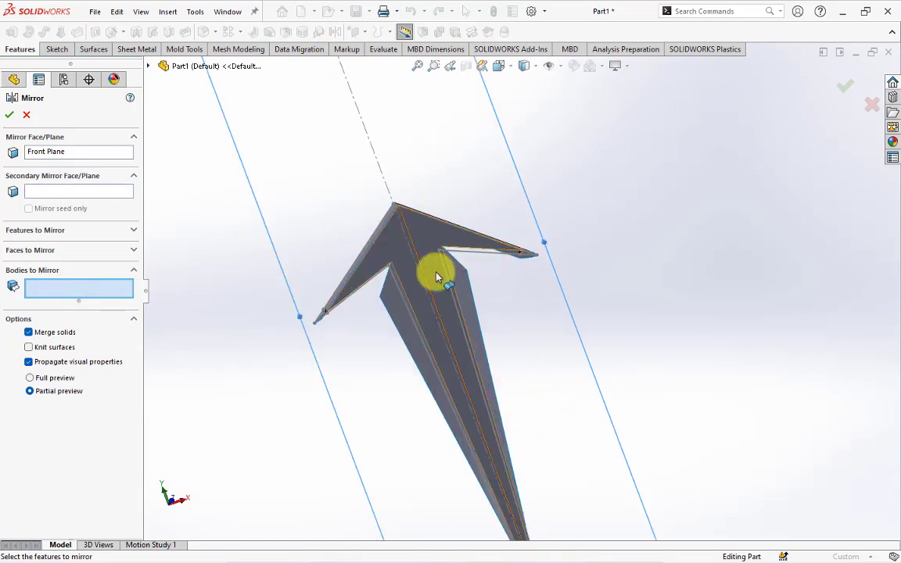
click(437, 278)
click(474, 267)
mouse_move(474, 267)
middle_down()
mouse_move(428, 274)
mouse_move(462, 348)
mouse_move(545, 347)
middle_up()
click(429, 274)
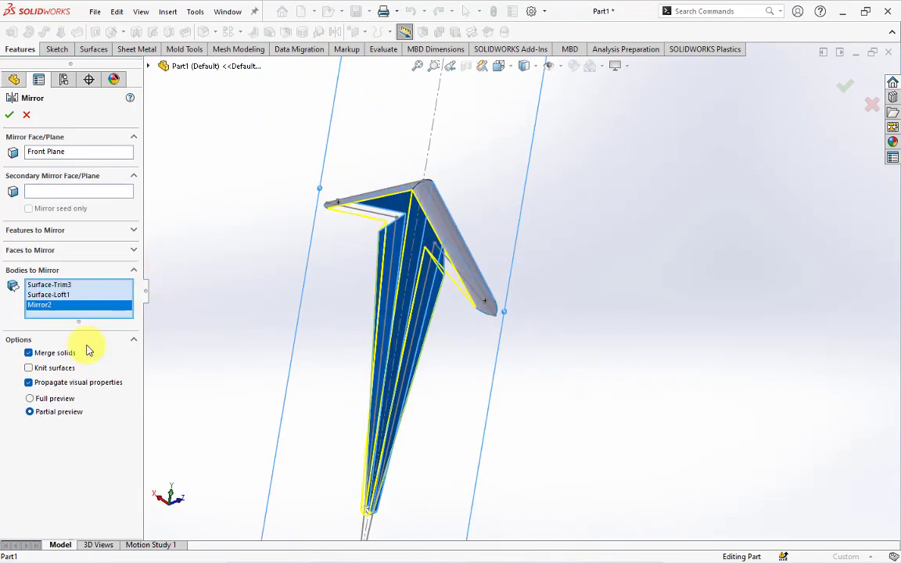
click(9, 115)
click(29, 354)
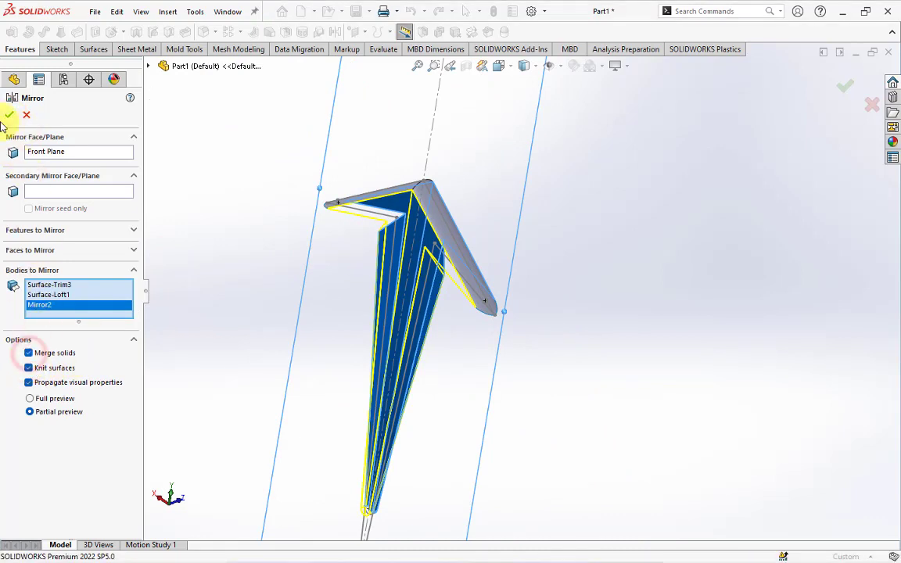
click(29, 354)
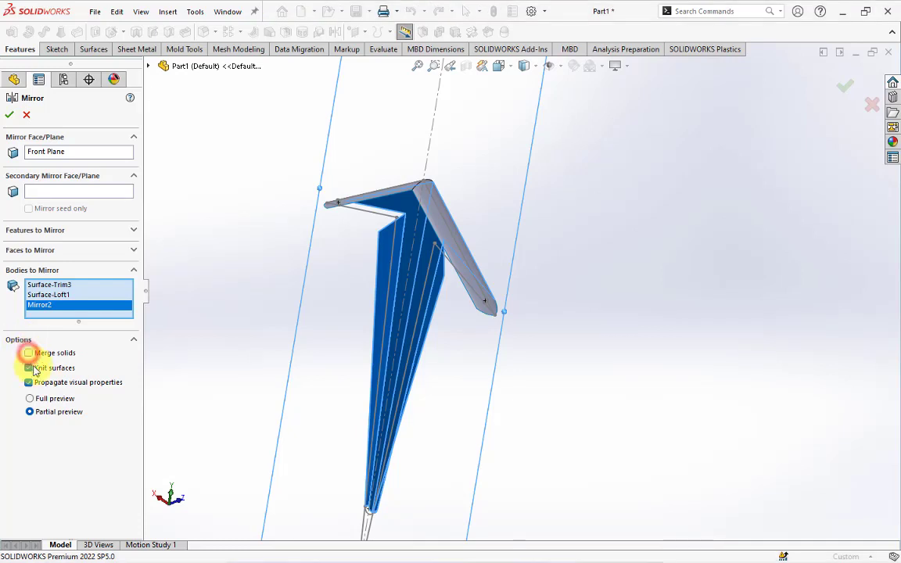
click(10, 116)
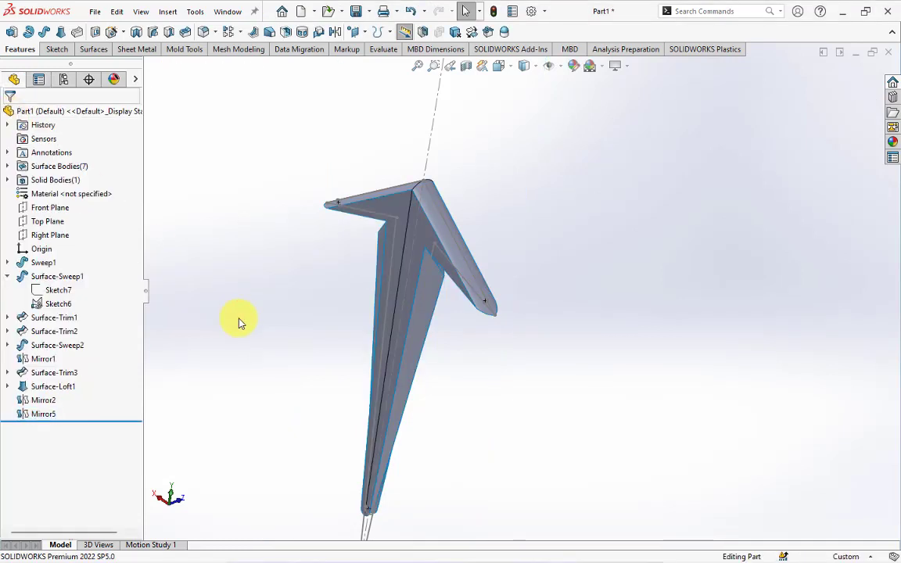
mouse_move(240, 323)
middle_down()
mouse_move(227, 144)
mouse_move(292, 110)
mouse_move(250, 157)
mouse_move(469, 372)
mouse_move(458, 377)
mouse_move(453, 225)
mouse_move(389, 100)
middle_up()
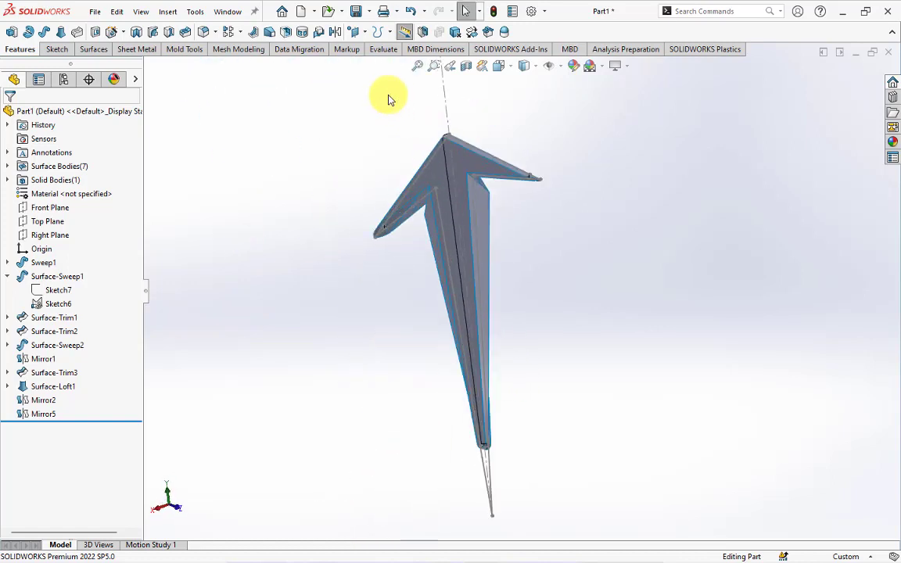
Start a knit surface and select the Mirror5 pieces, Surface-Trim3 and Surface-Trim2
click(106, 52)
click(321, 35)
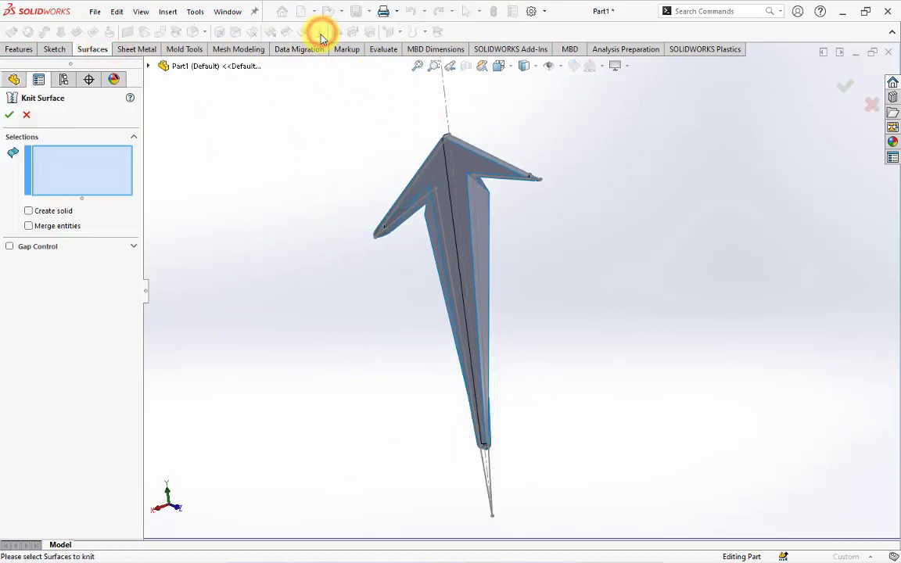
click(461, 219)
click(481, 226)
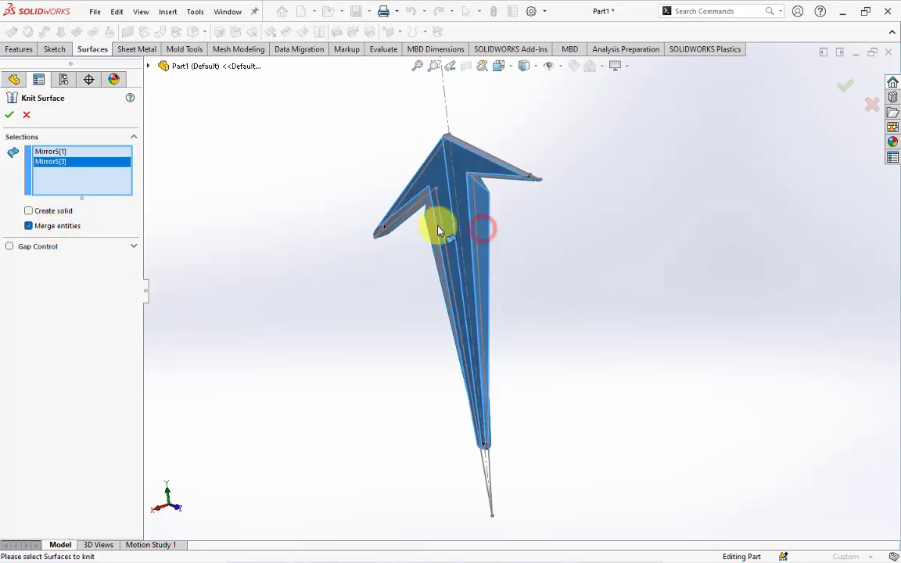
click(422, 221)
click(413, 212)
click(491, 155)
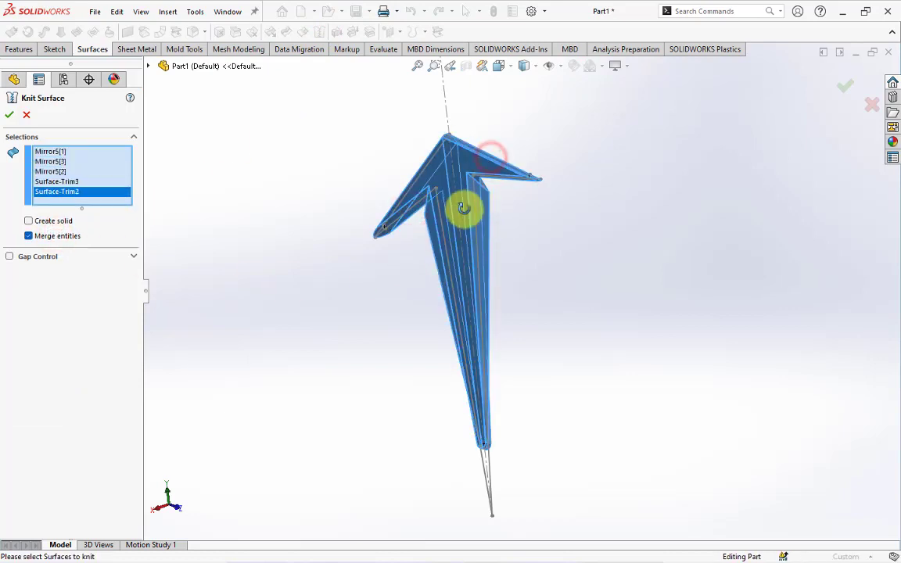
Add Surface-Loft1 and Mirror2 and complete the knit as Surface-Knit1
mouse_move(464, 208)
middle_down()
mouse_move(519, 232)
mouse_move(452, 237)
mouse_move(533, 362)
mouse_move(547, 346)
mouse_move(509, 247)
mouse_move(376, 205)
mouse_move(382, 95)
mouse_move(381, 177)
mouse_move(353, 271)
mouse_move(463, 170)
middle_up()
click(452, 237)
click(364, 201)
scroll(463, 171, down, 3)
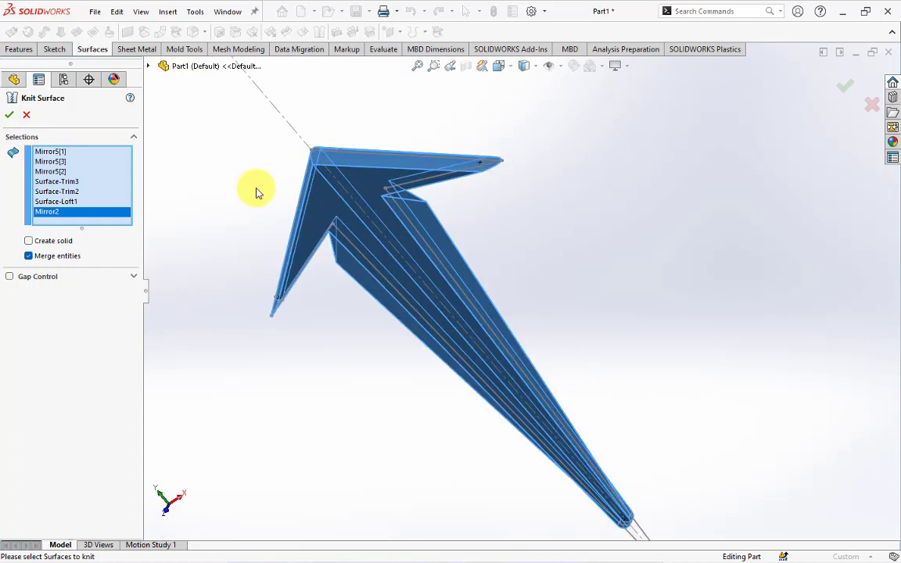
click(8, 115)
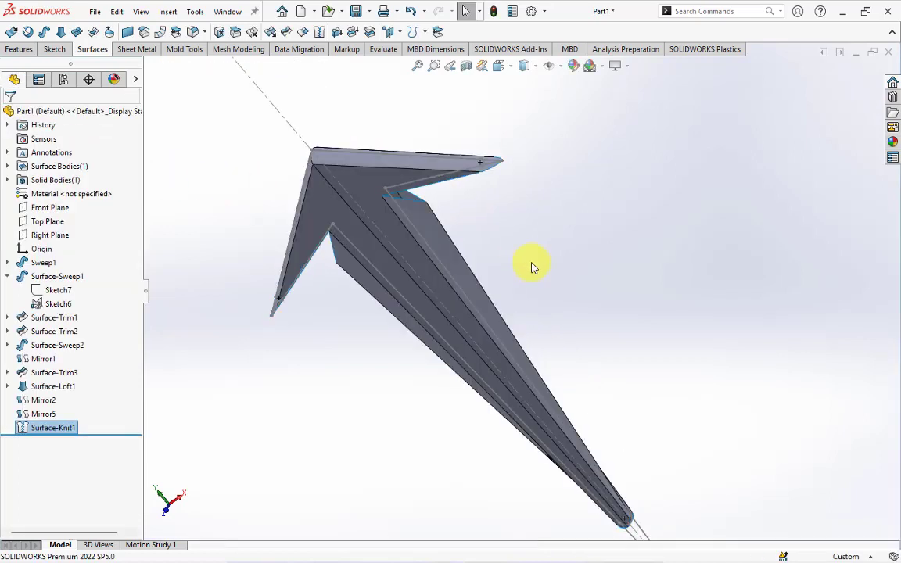
scroll(527, 270, up, 3)
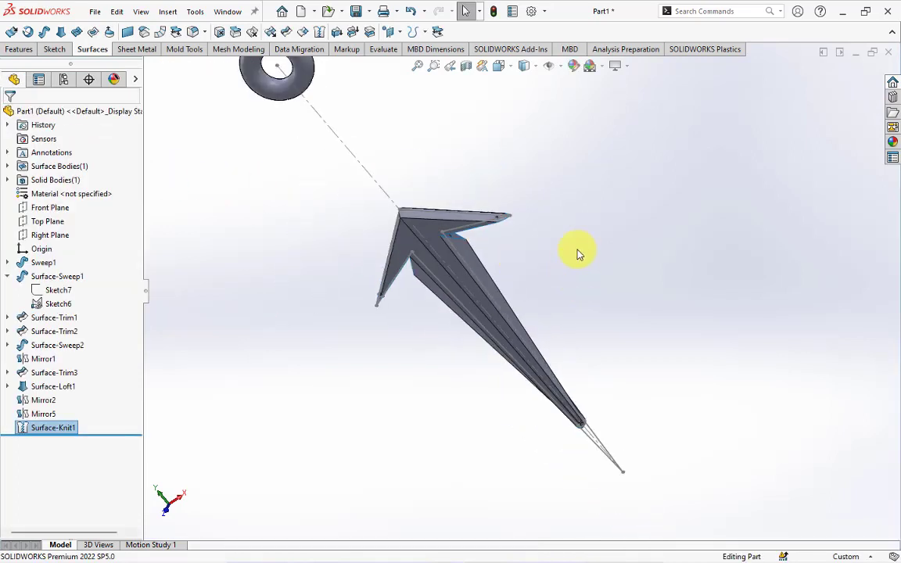
Round the four arrowhead wing edges with a 1 mm fillet (Fillet1)
middle_drag(577, 253, 594, 270)
click(19, 49)
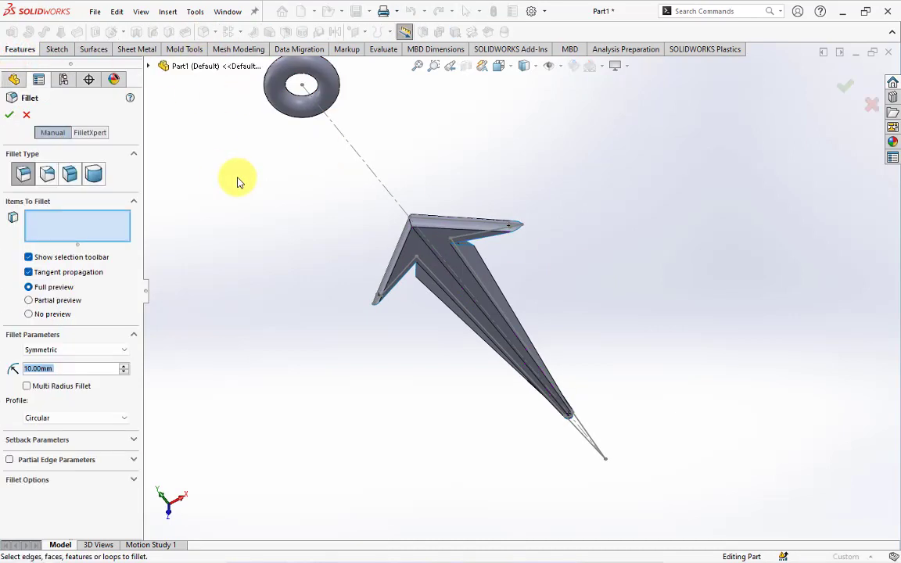
text(1)
key(Return)
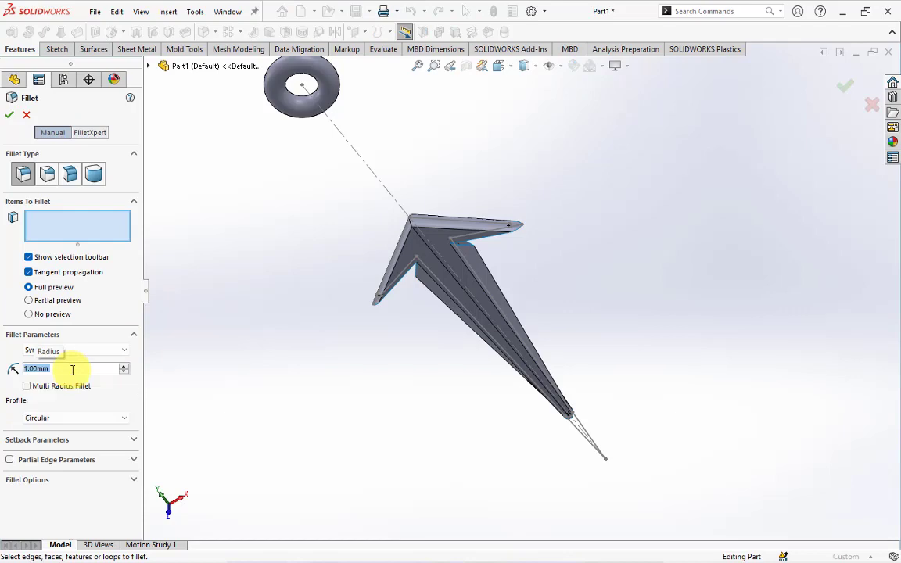
scroll(426, 248, down, 3)
scroll(470, 251, down, 2)
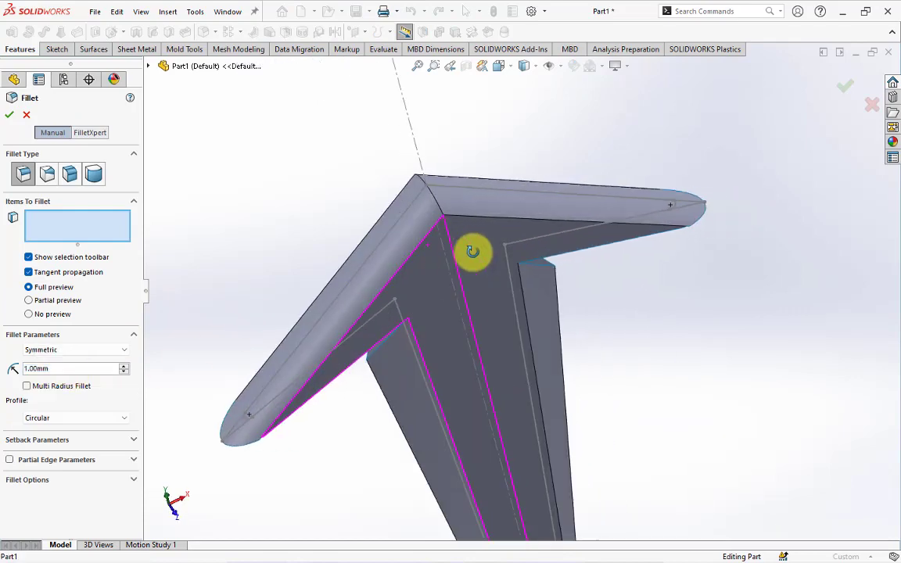
click(396, 273)
click(475, 221)
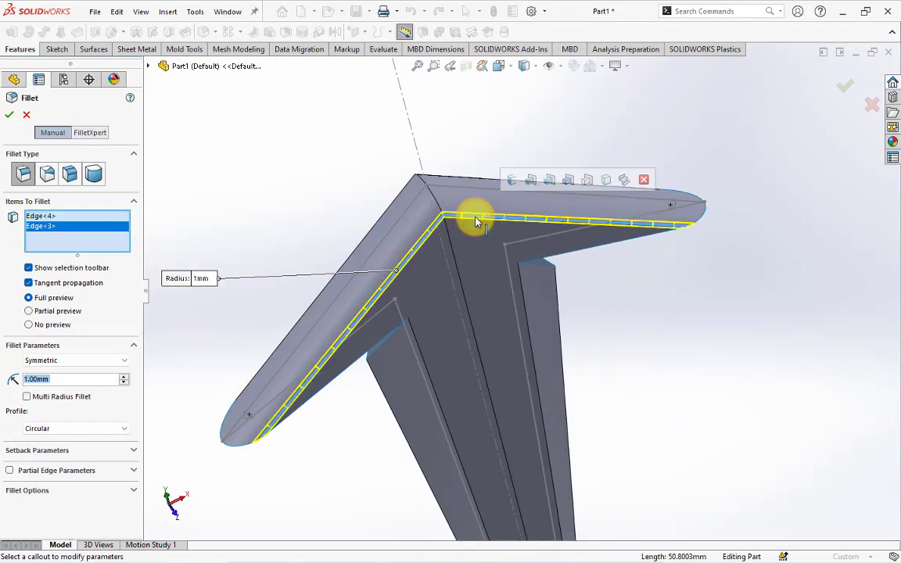
mouse_move(474, 223)
middle_down()
mouse_move(518, 257)
mouse_move(450, 253)
middle_up()
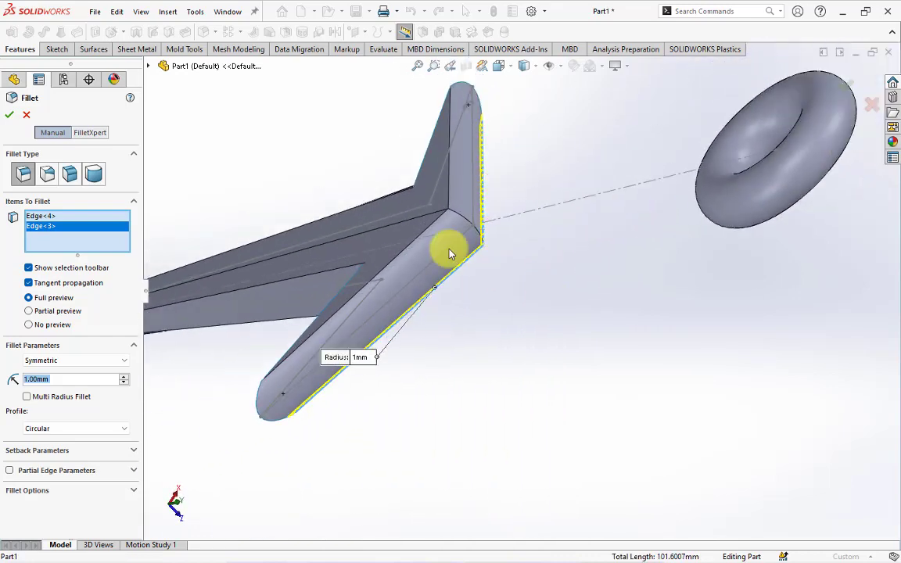
click(393, 266)
click(444, 198)
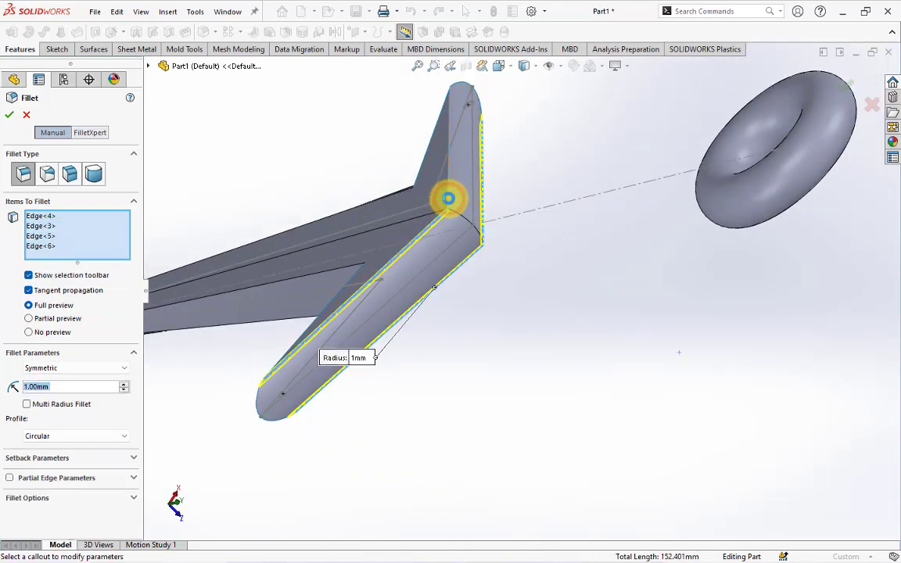
click(9, 114)
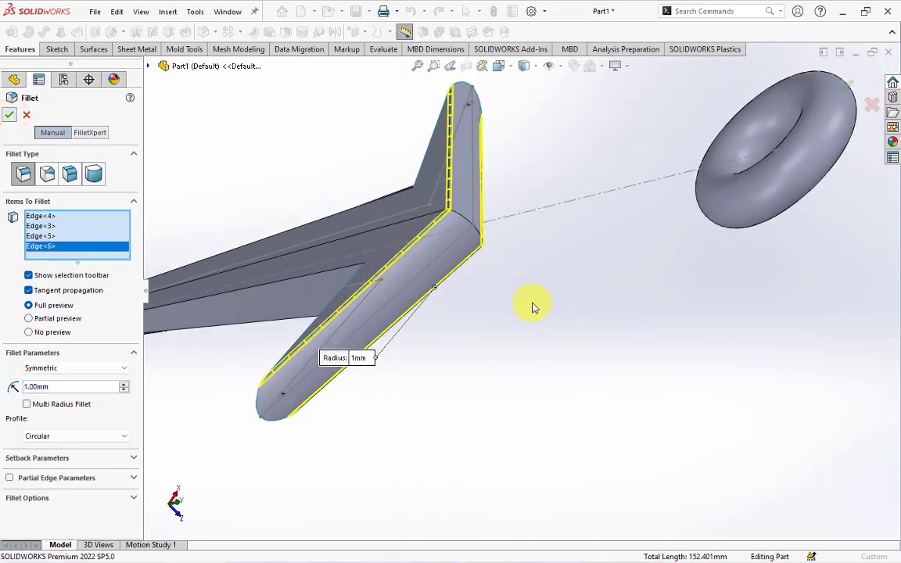
Save the part
middle_drag(534, 306, 487, 225)
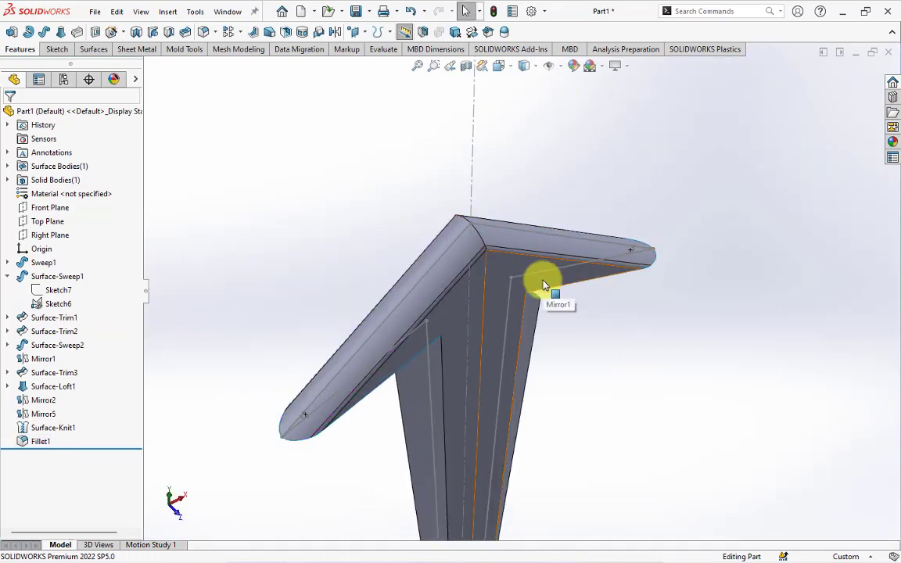
key(ctrl+s)
click(272, 115)
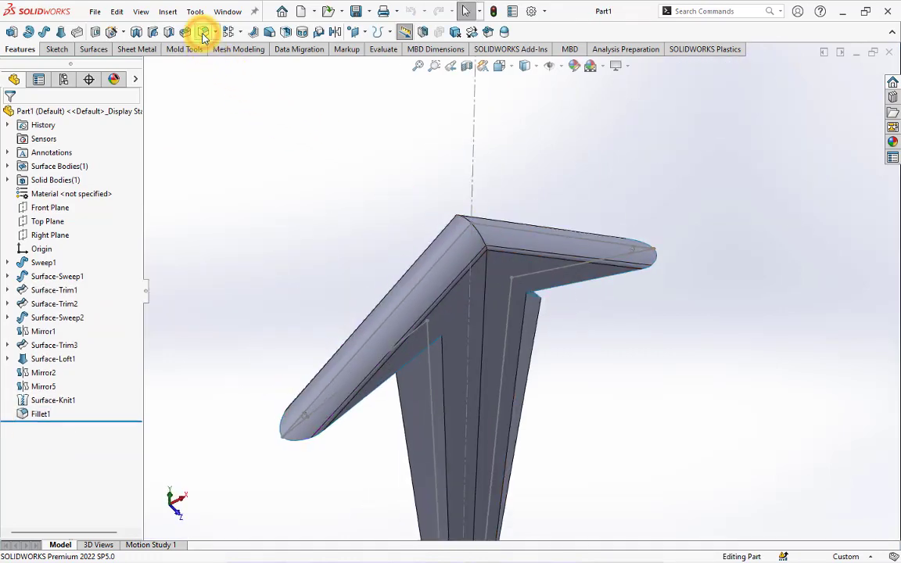
Round the wing corner edge with a second 1 mm fillet (Fillet2)
key(Return)
text(1.00mm)
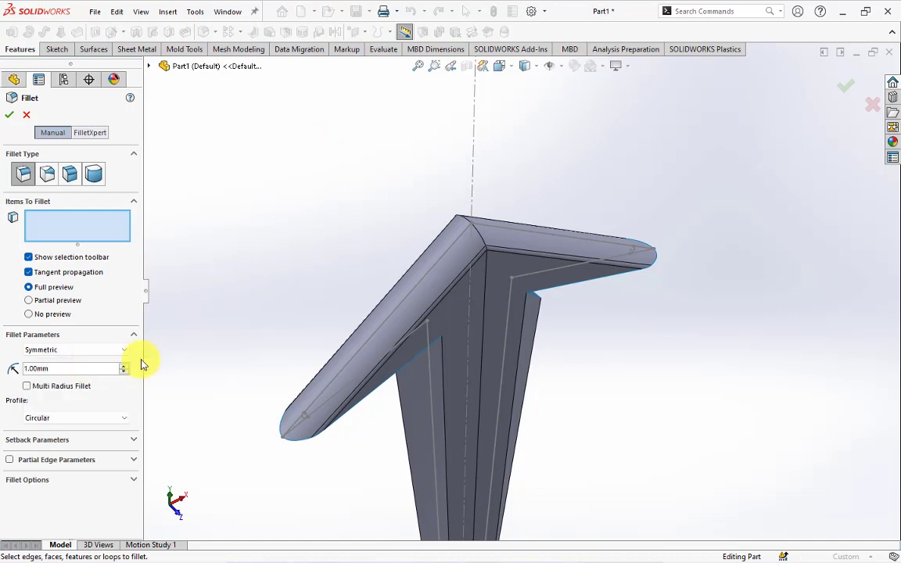
scroll(503, 250, down, 3)
scroll(462, 241, down, 3)
click(460, 244)
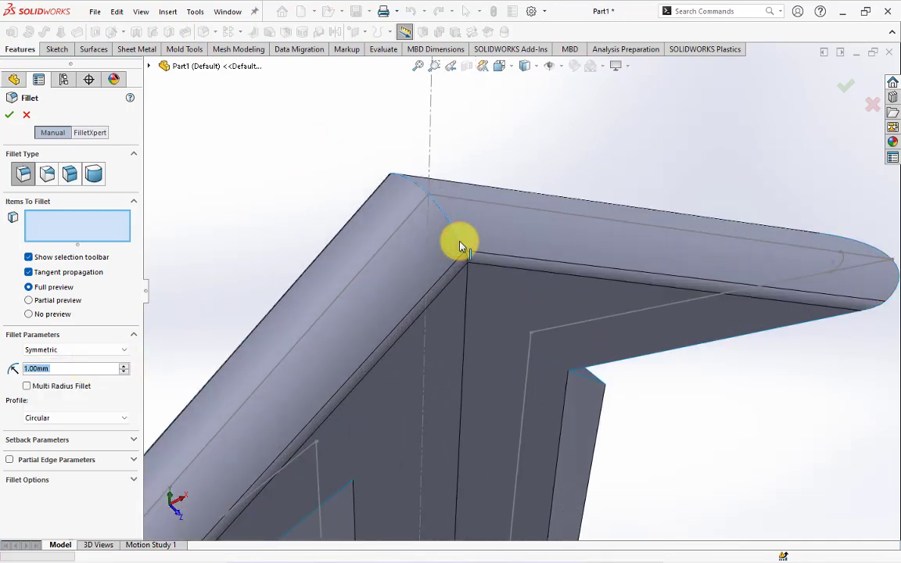
click(11, 116)
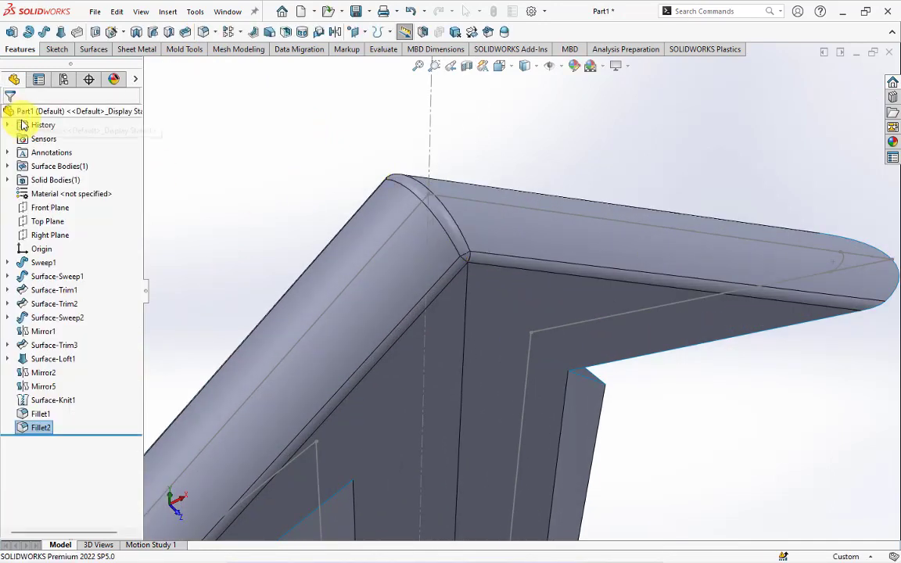
scroll(368, 201, up, 3)
scroll(367, 209, up, 2)
scroll(344, 195, up, 1)
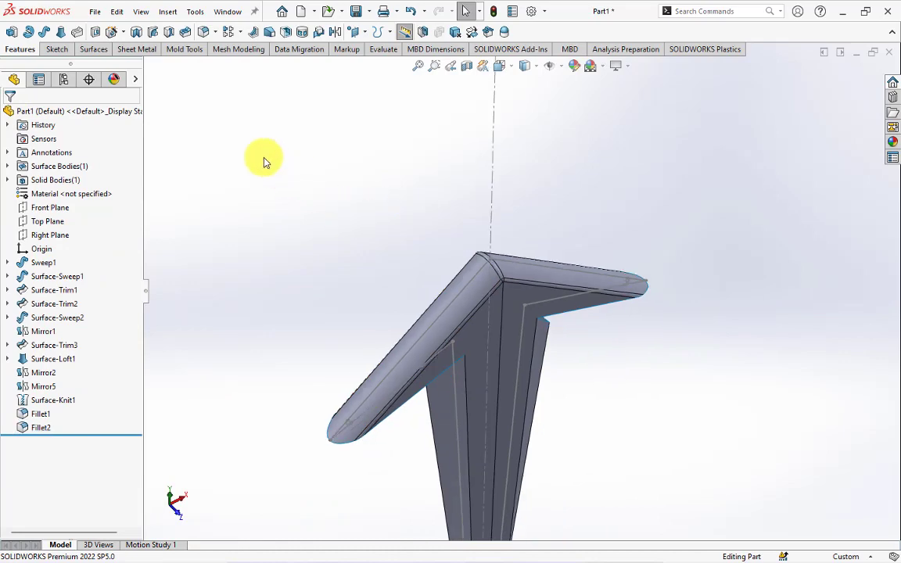
Start a lofted surface using a wing edge as the first profile
click(99, 51)
click(62, 33)
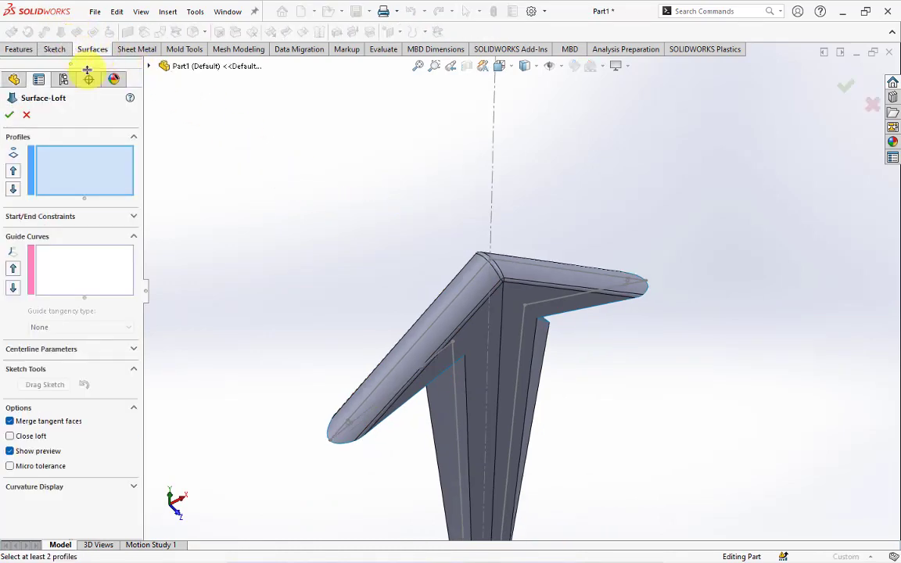
scroll(442, 376, down, 3)
scroll(449, 328, down, 3)
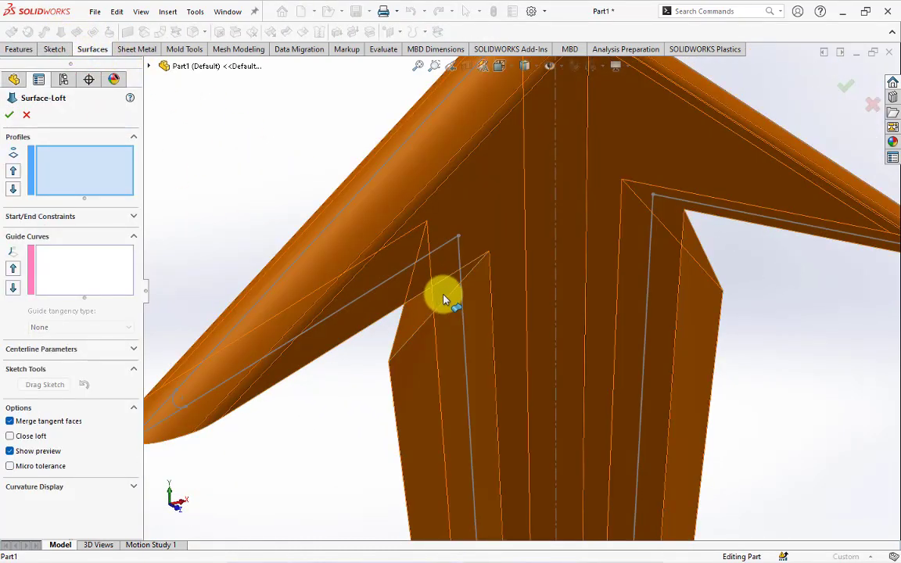
click(446, 299)
Group the lower and rounded end edges as the second profile and finish Surface-Loft2
right_click(273, 167)
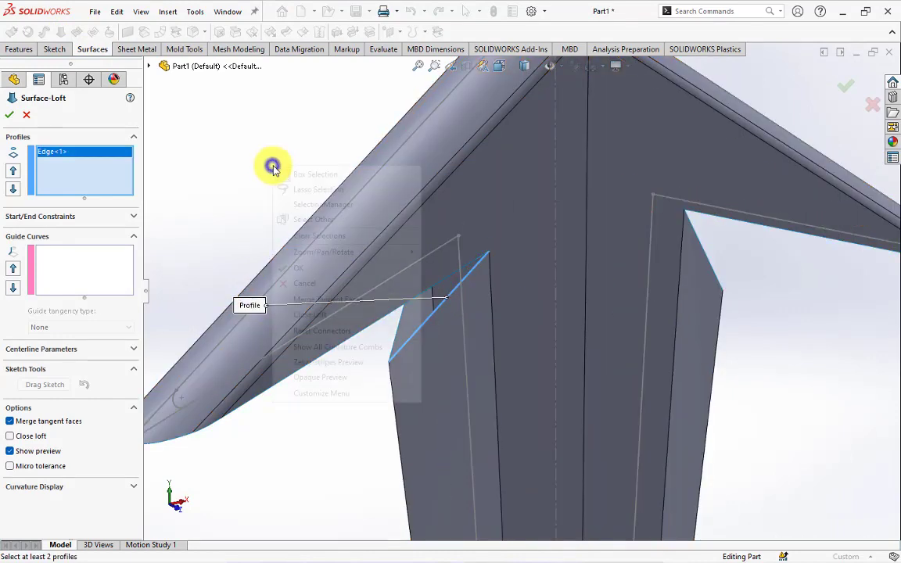
click(297, 204)
click(376, 318)
mouse_move(376, 318)
middle_down()
mouse_move(407, 285)
mouse_move(432, 181)
mouse_move(312, 129)
mouse_move(426, 236)
mouse_move(428, 265)
mouse_move(459, 341)
middle_up()
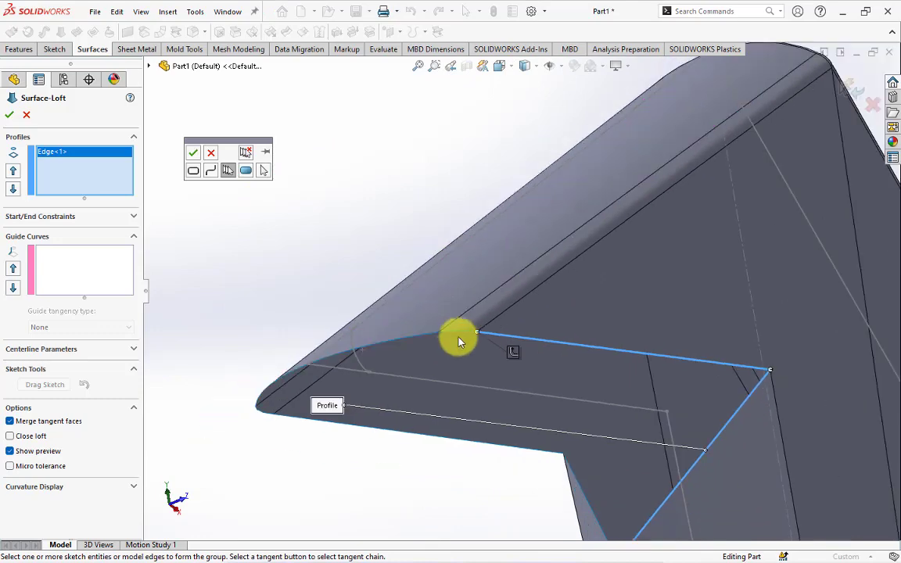
click(419, 340)
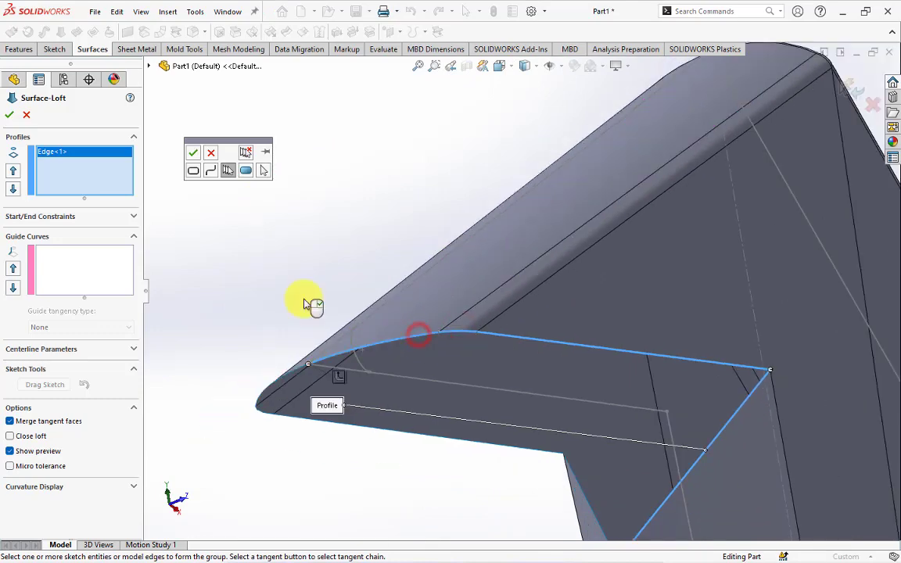
click(194, 152)
middle_drag(194, 151, 419, 237)
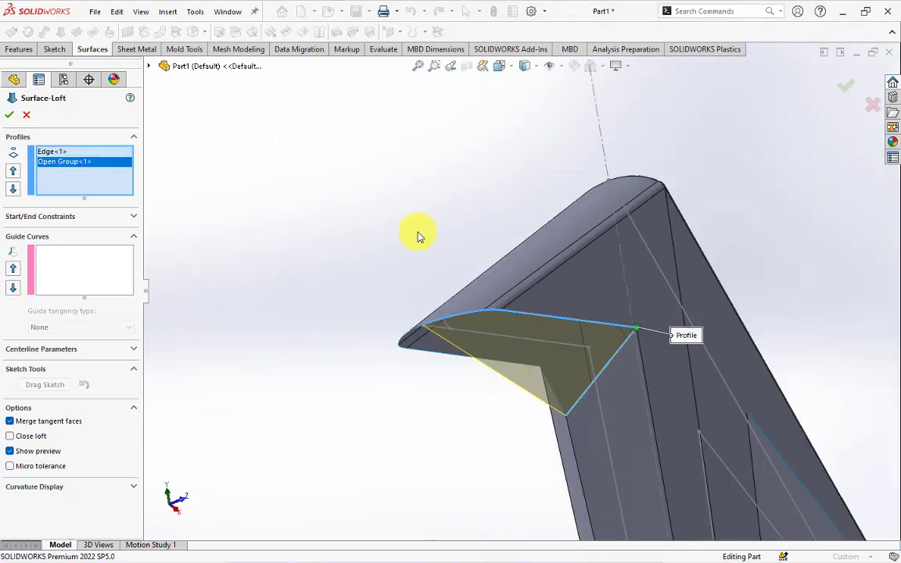
click(9, 116)
mouse_move(337, 197)
middle_down()
mouse_move(383, 225)
mouse_move(408, 225)
mouse_move(391, 227)
middle_up()
Set up a Front Plane mirror with Surface-Loft2 as the body to mirror
click(48, 208)
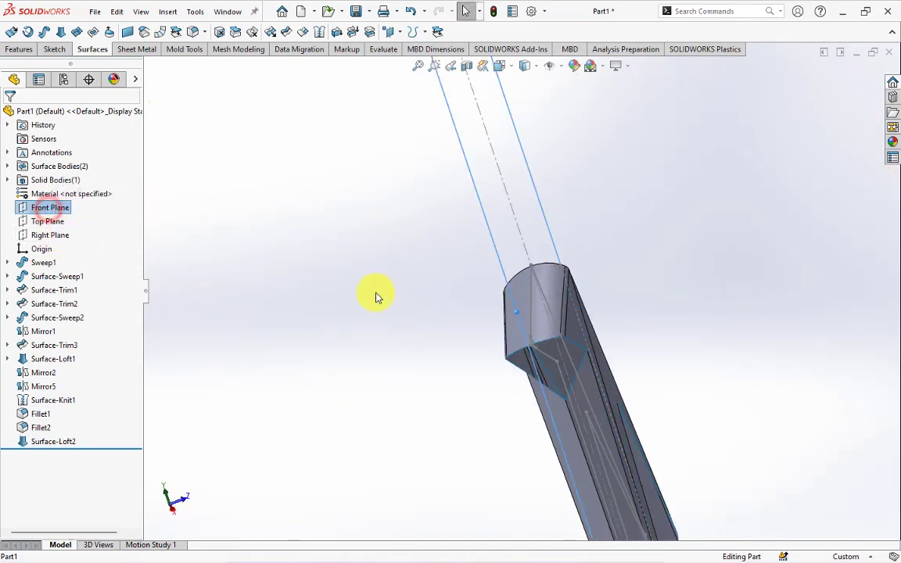
mouse_move(375, 297)
middle_down()
mouse_move(422, 275)
mouse_move(448, 243)
middle_up()
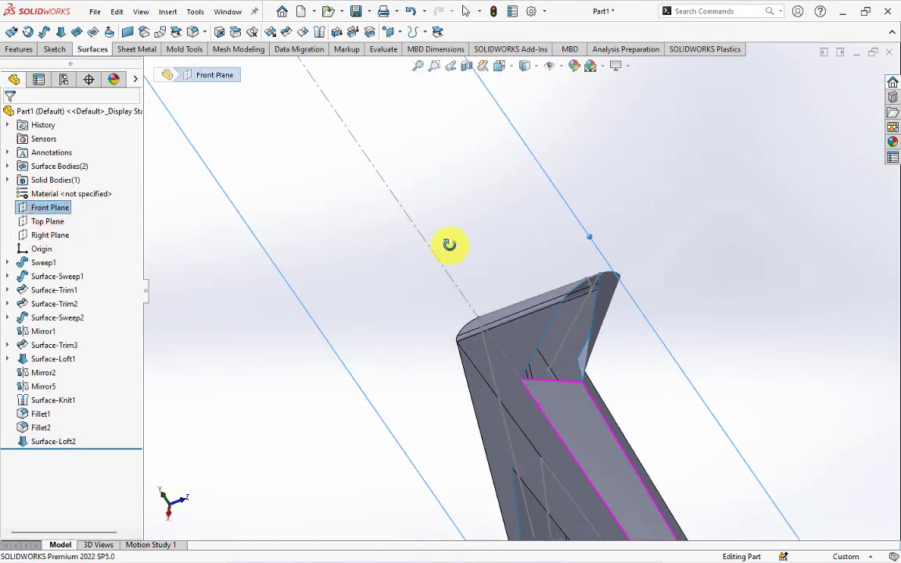
click(35, 50)
click(333, 31)
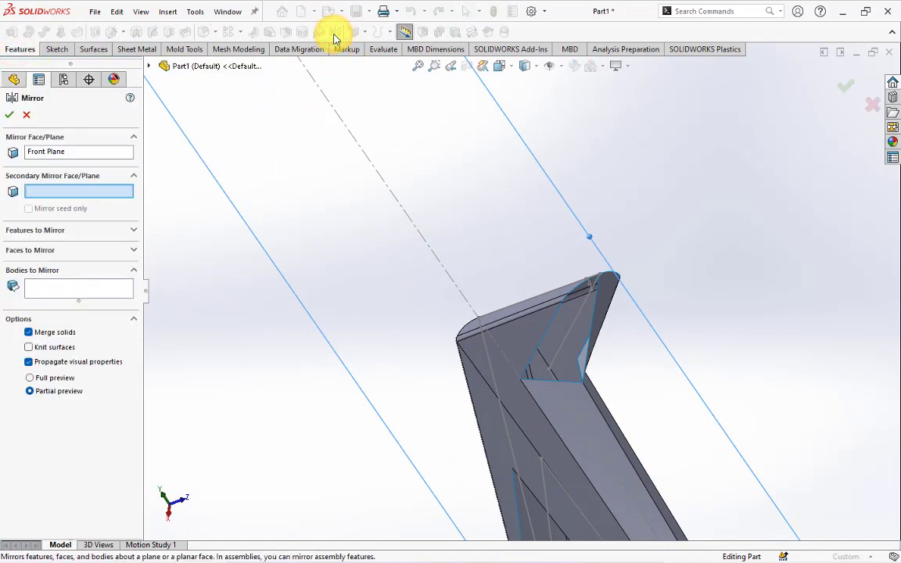
click(97, 292)
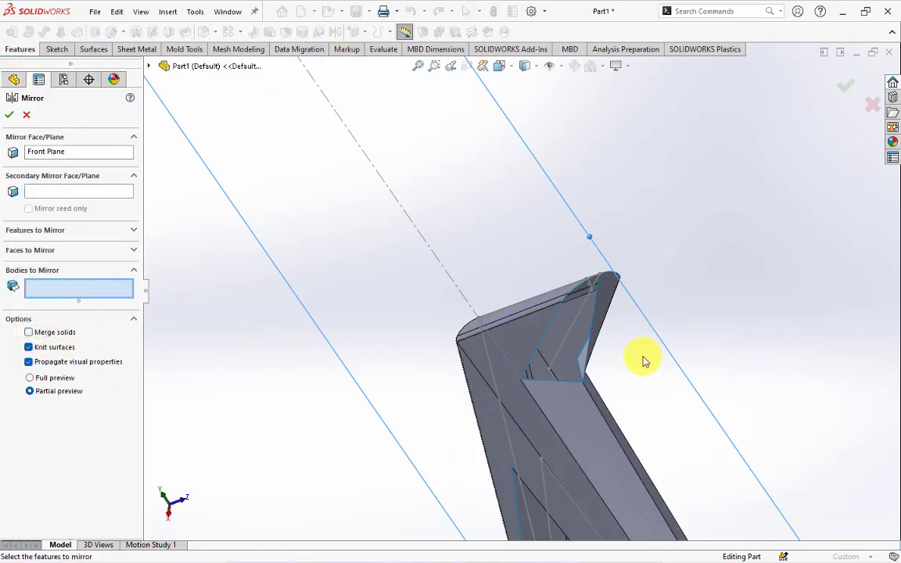
click(606, 310)
middle_drag(612, 312, 565, 343)
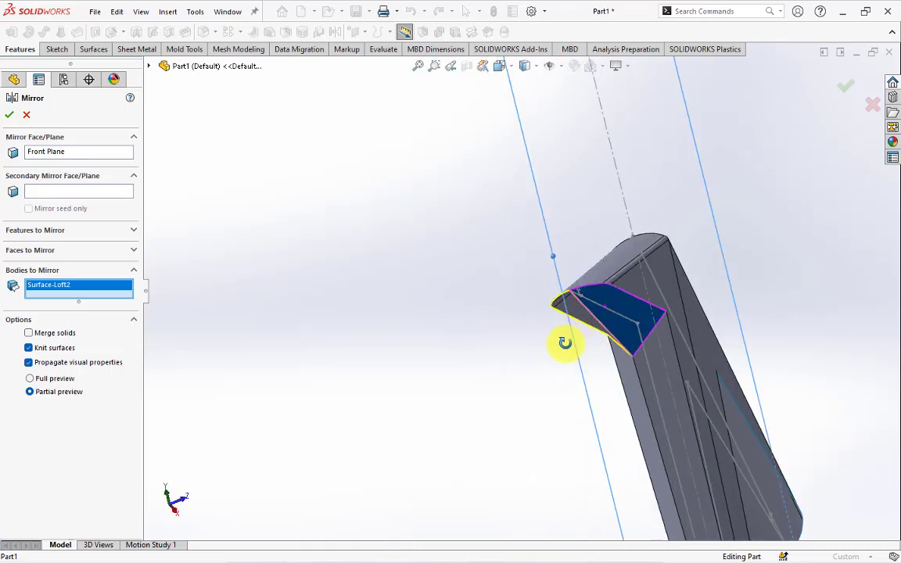
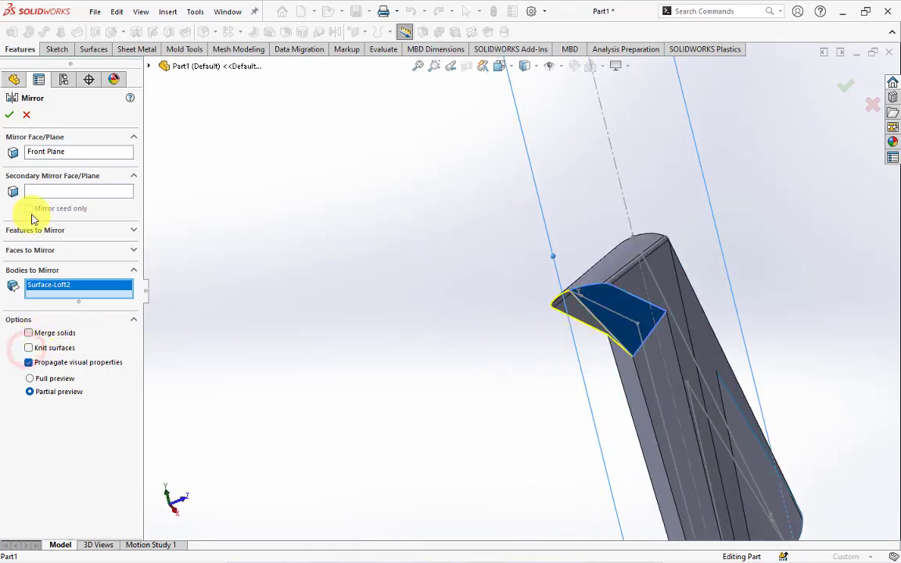
Finish Mirror6 of Surface-Loft2 about the Front Plane, then select the Right Plane
click(11, 116)
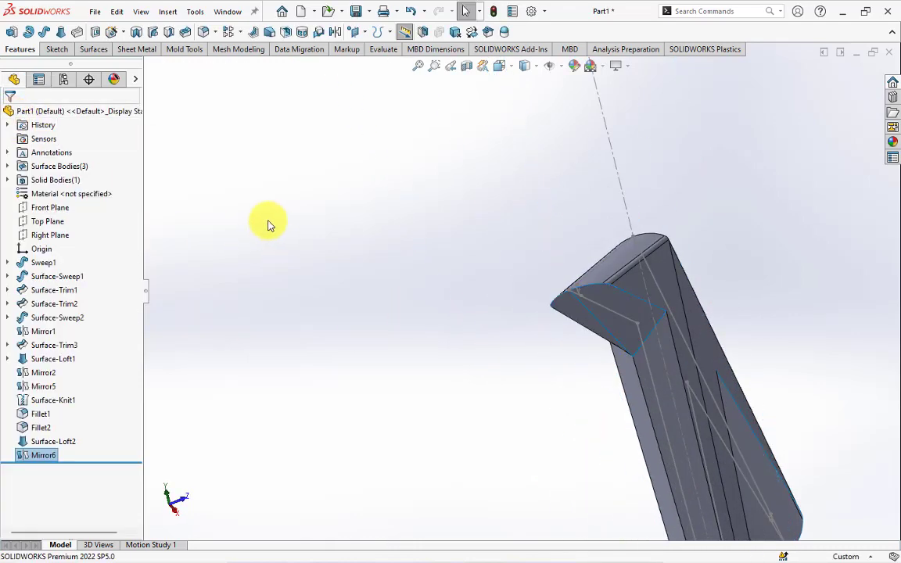
click(49, 208)
middle_drag(416, 255, 372, 258)
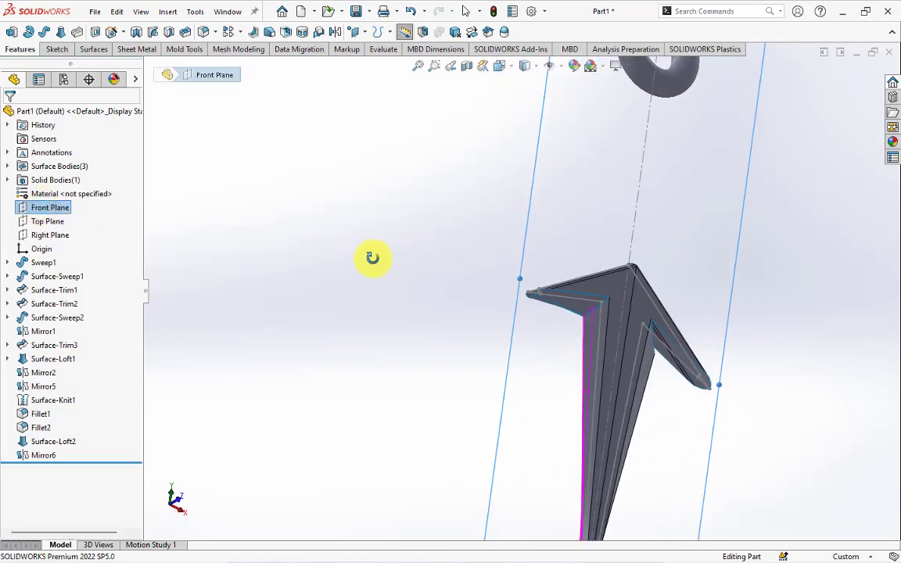
click(47, 234)
middle_drag(195, 227, 300, 215)
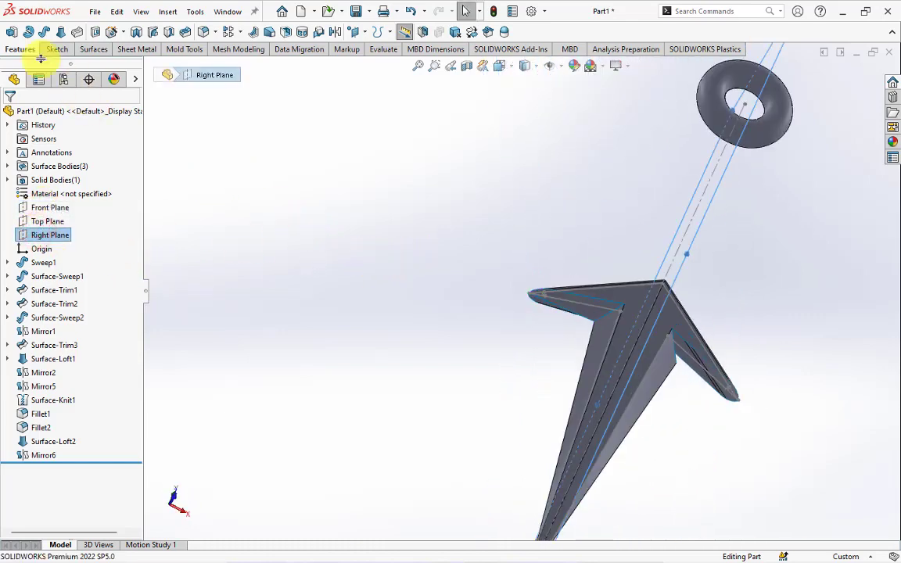
Mirror Surface-Loft2 and Mirror6 about the Right Plane as Mirror7, giving five surface bodies
click(330, 32)
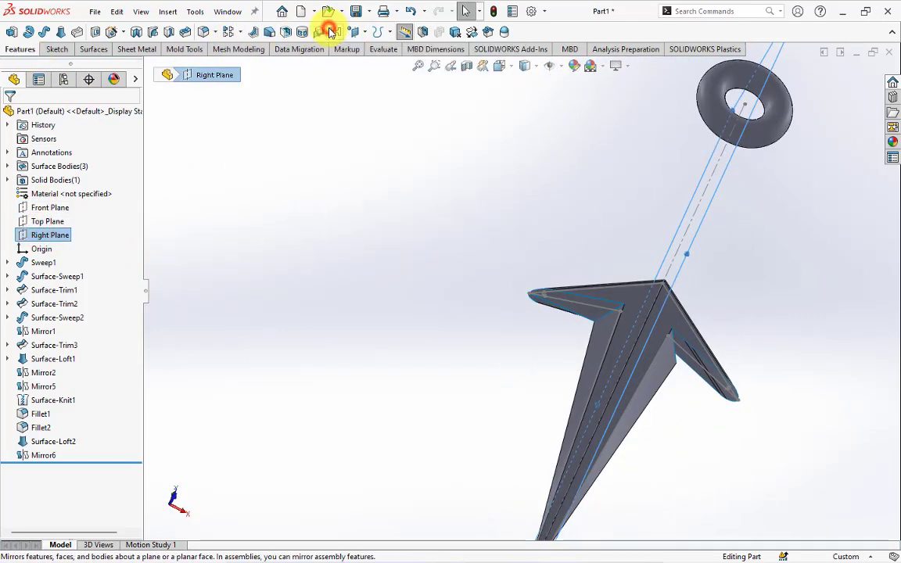
click(71, 288)
scroll(573, 328, down, 5)
scroll(602, 301, down, 2)
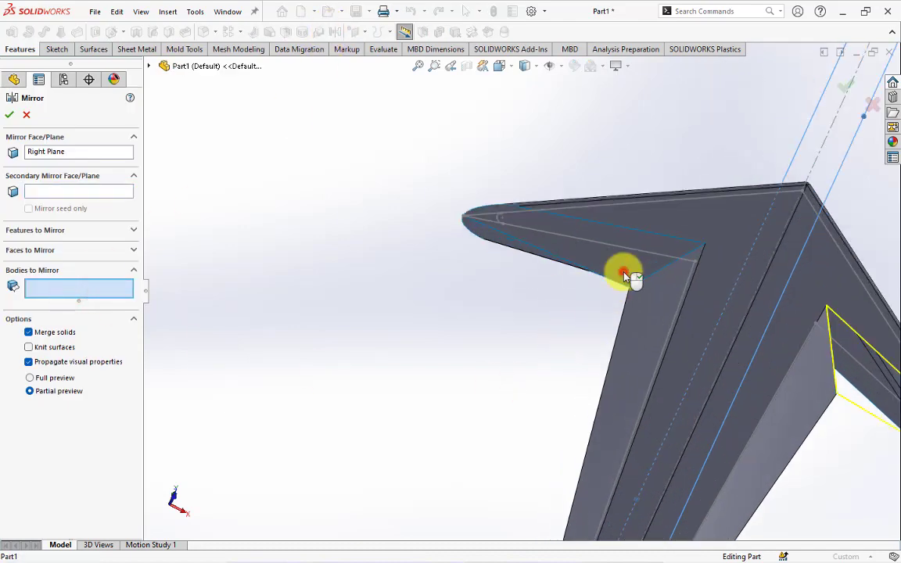
click(624, 275)
scroll(625, 266, up, 5)
click(613, 283)
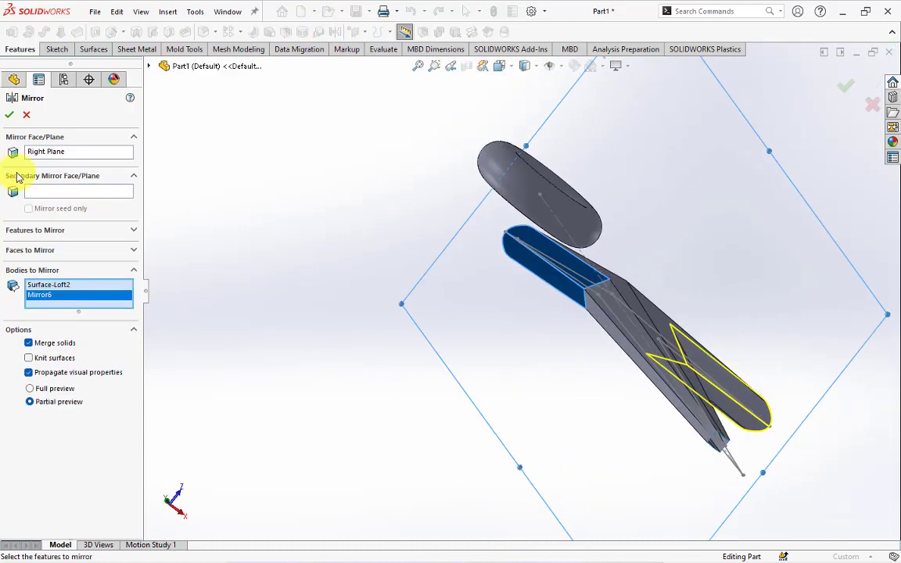
click(12, 115)
mouse_move(391, 258)
middle_down()
mouse_move(429, 293)
mouse_move(488, 409)
middle_up()
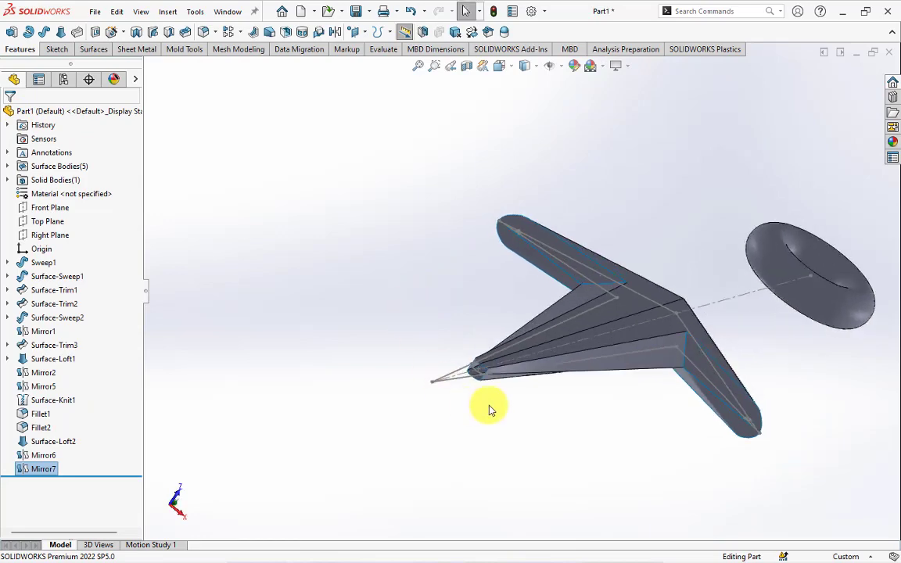
scroll(409, 287, down, 5)
click(93, 50)
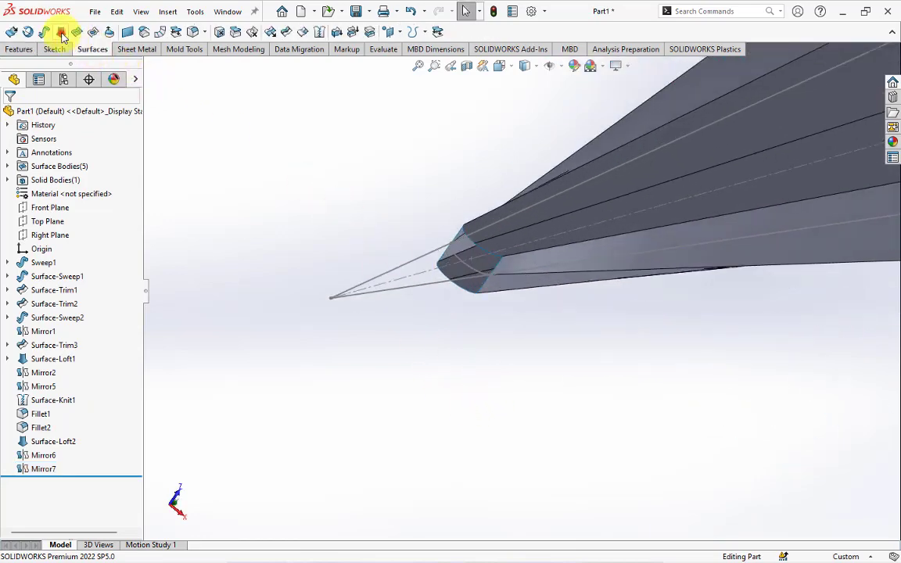
Start a lofted surface using two edge groups from SelectionManager as its profiles
click(62, 34)
scroll(518, 285, down, 3)
scroll(462, 239, down, 2)
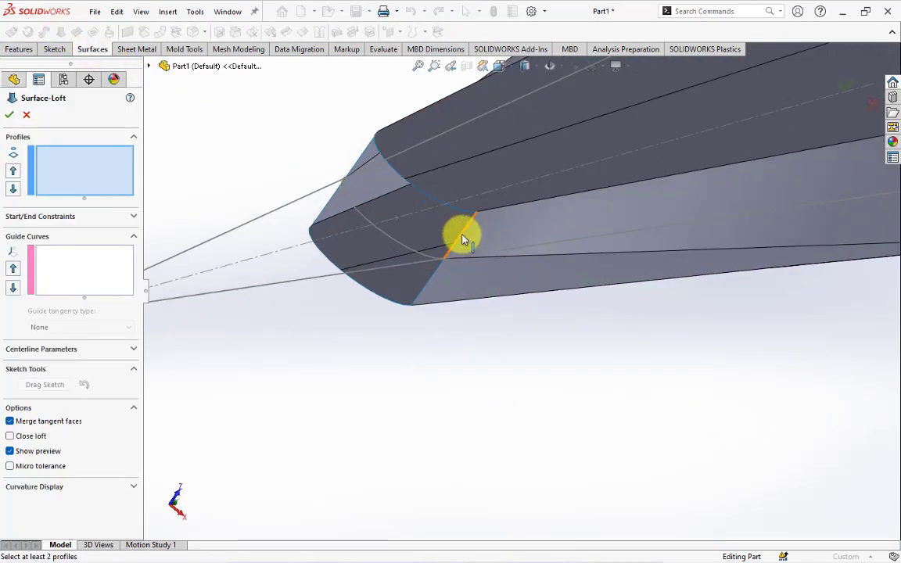
right_click(482, 321)
click(527, 358)
click(455, 248)
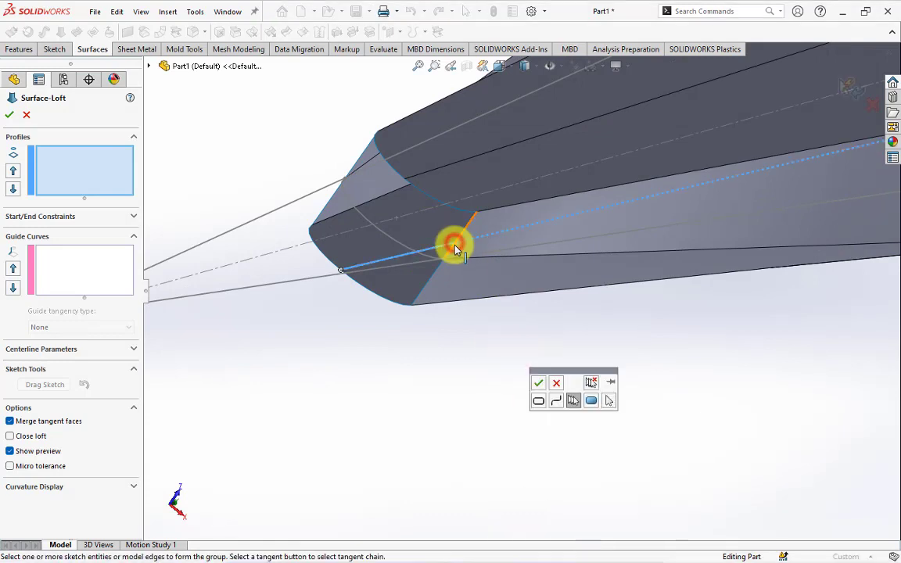
click(457, 241)
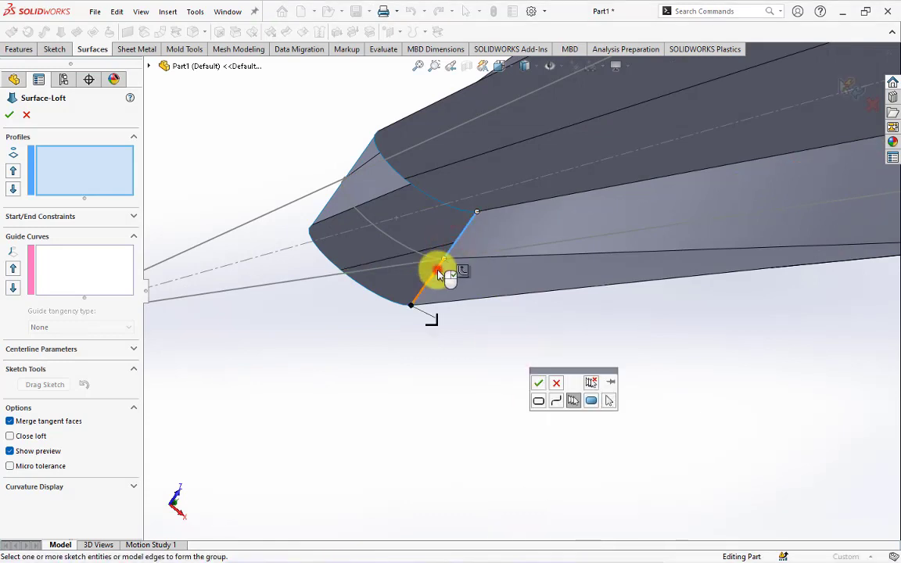
click(539, 381)
right_click(491, 365)
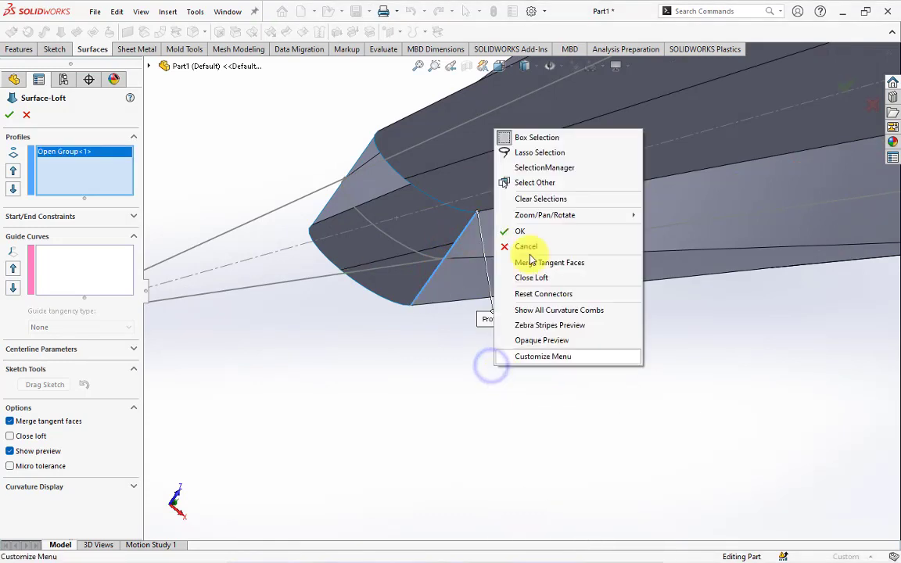
click(530, 174)
mouse_move(530, 173)
middle_down()
mouse_move(445, 228)
mouse_move(355, 149)
middle_up()
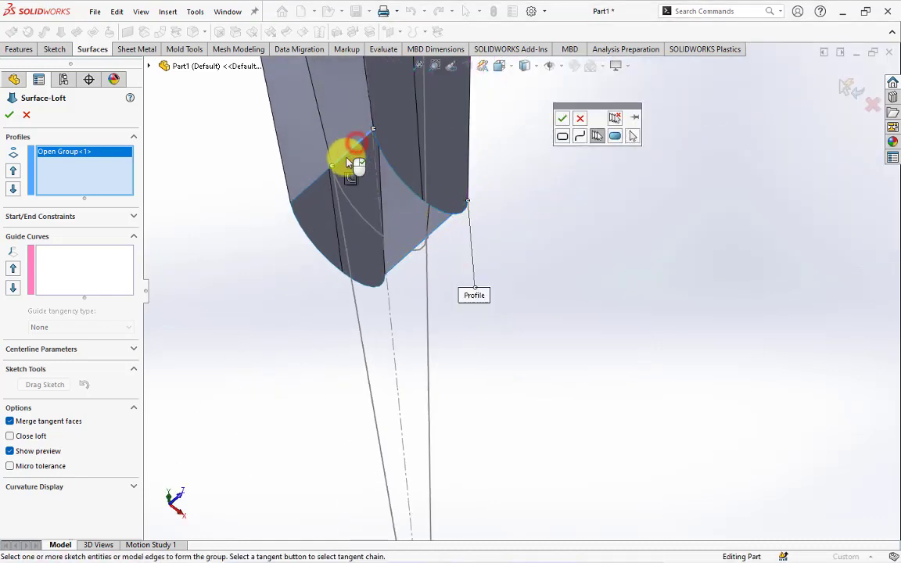
click(316, 180)
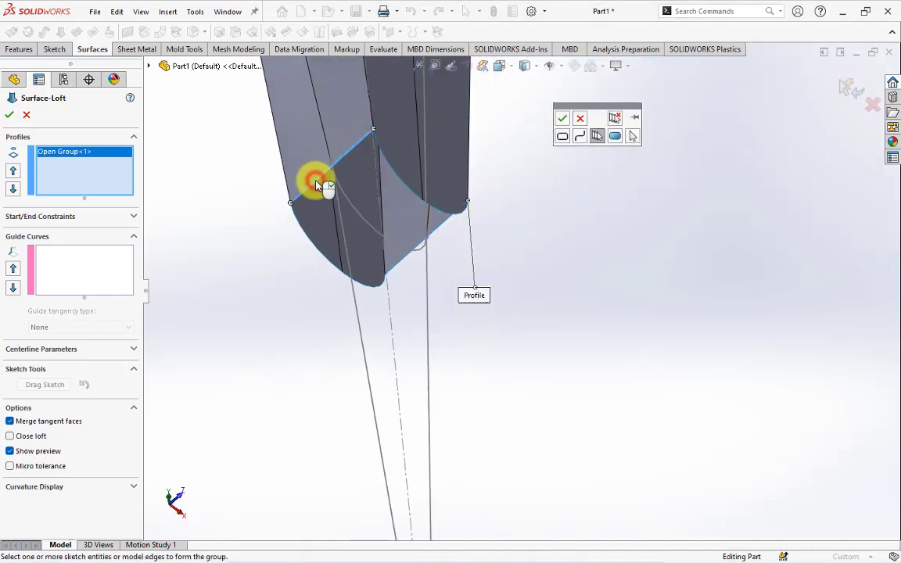
click(560, 118)
Add the right and left curved edges as the loft's two guide curves
click(82, 268)
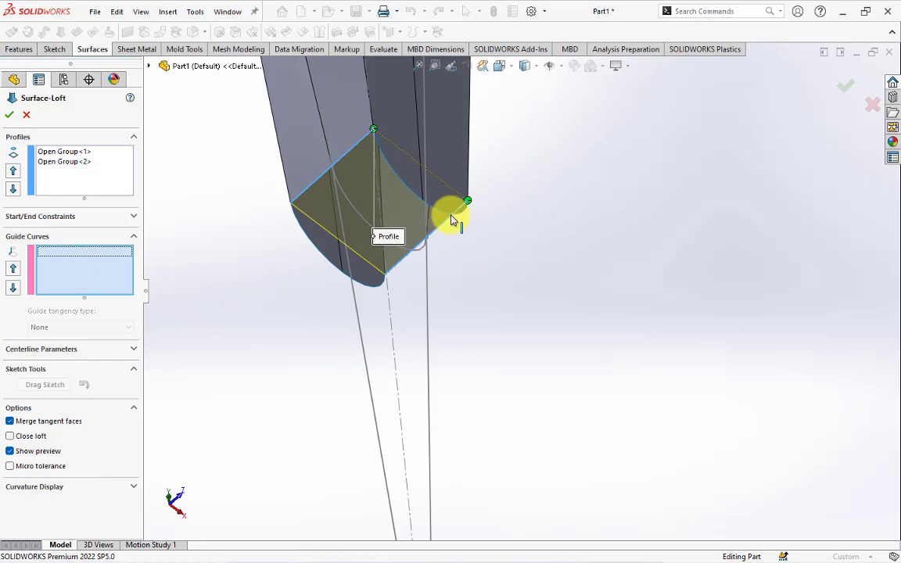
right_click(530, 177)
click(553, 215)
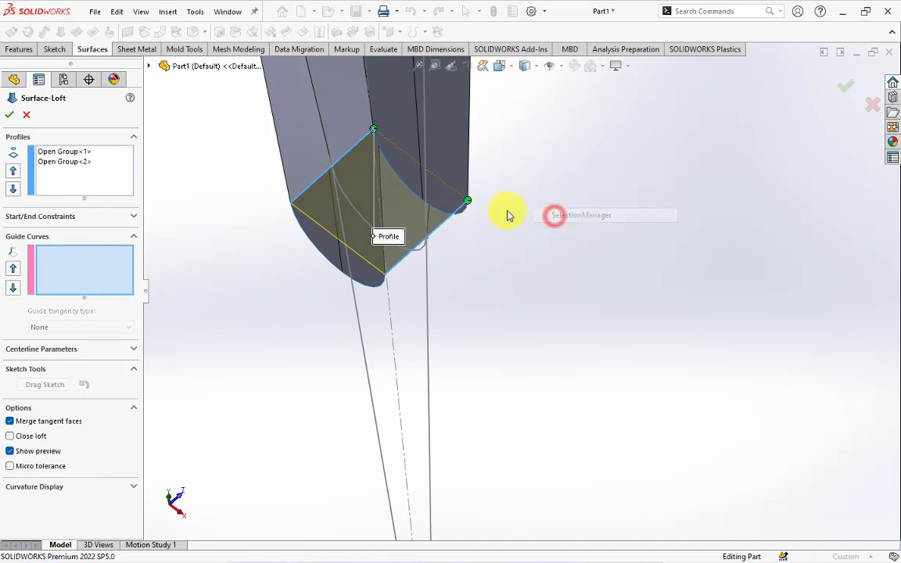
click(418, 199)
click(544, 158)
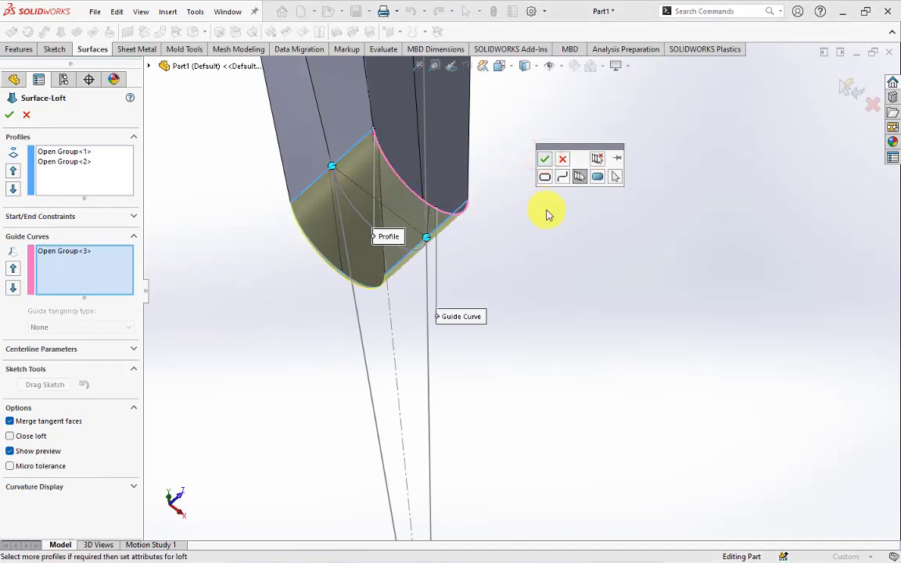
right_click(545, 219)
click(555, 255)
mouse_move(539, 255)
middle_down()
mouse_move(586, 197)
mouse_move(558, 227)
mouse_move(566, 150)
middle_up()
scroll(796, 227, down, 5)
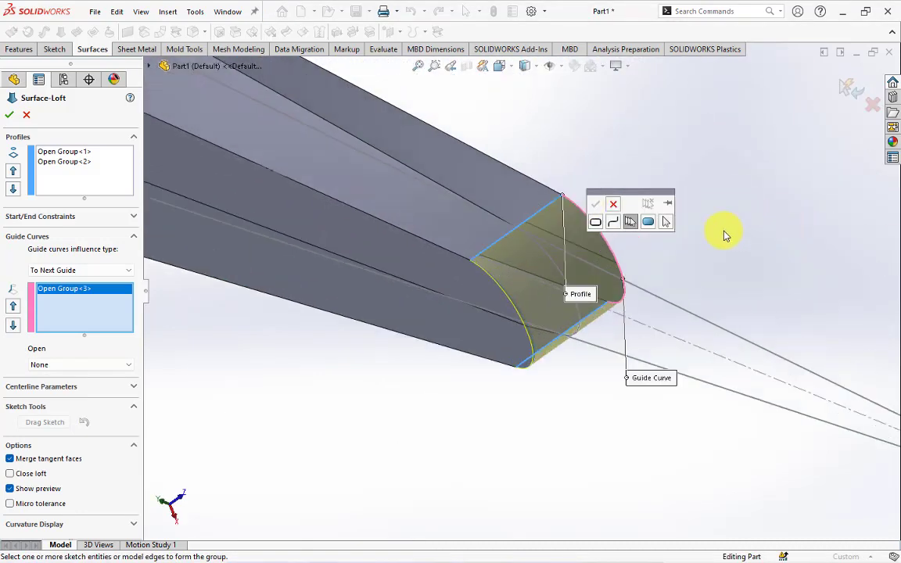
click(452, 309)
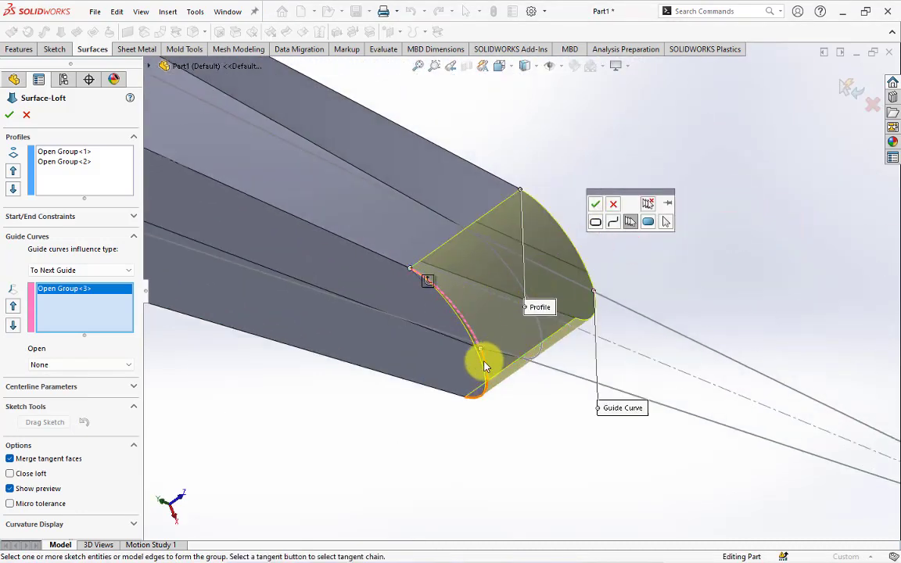
click(594, 204)
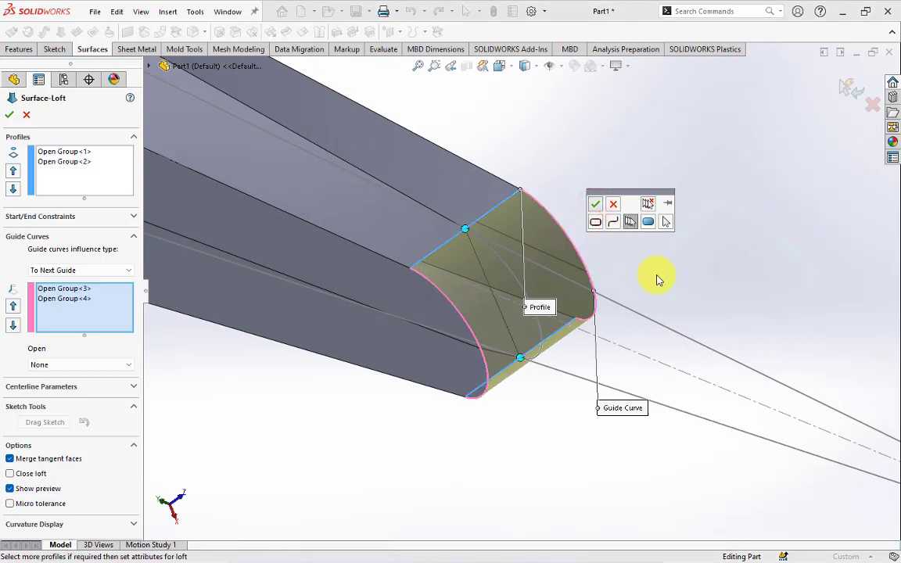
Set start and end constraints to Tangency To Face and accept Surface-Loft3
click(98, 217)
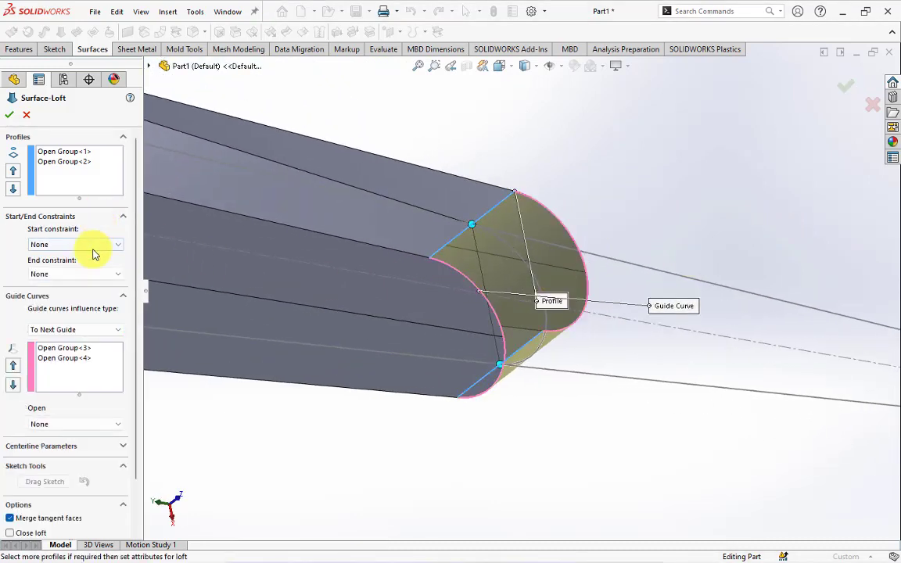
click(90, 244)
click(89, 271)
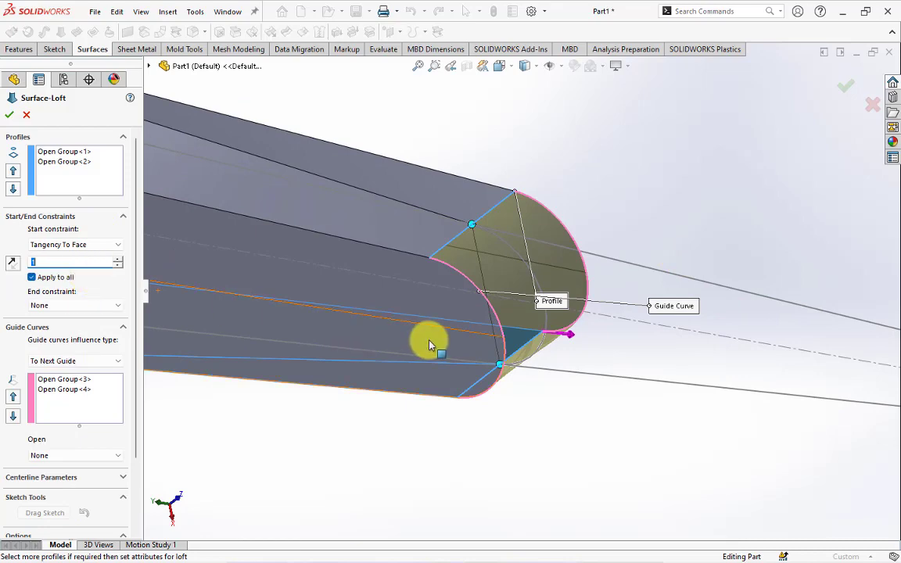
click(74, 305)
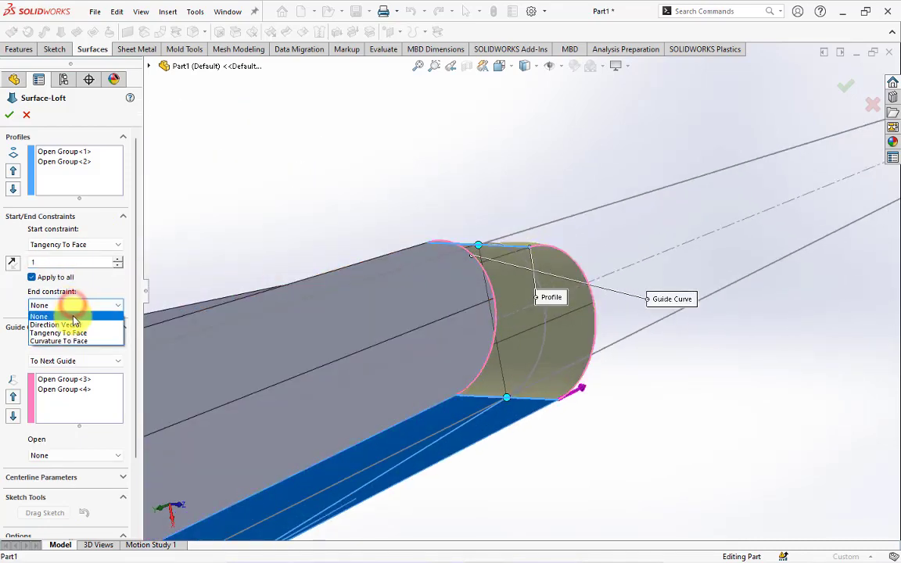
click(68, 332)
middle_drag(450, 227, 459, 292)
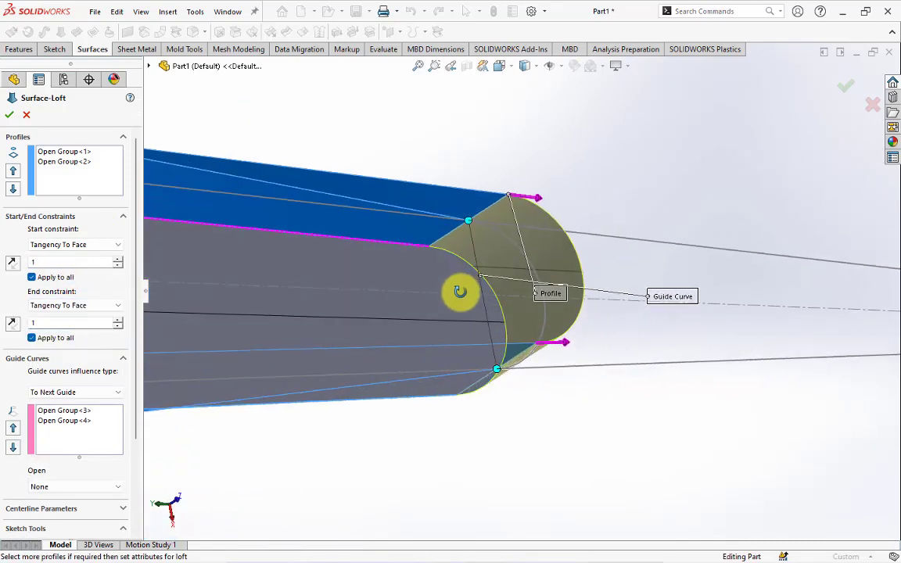
click(9, 116)
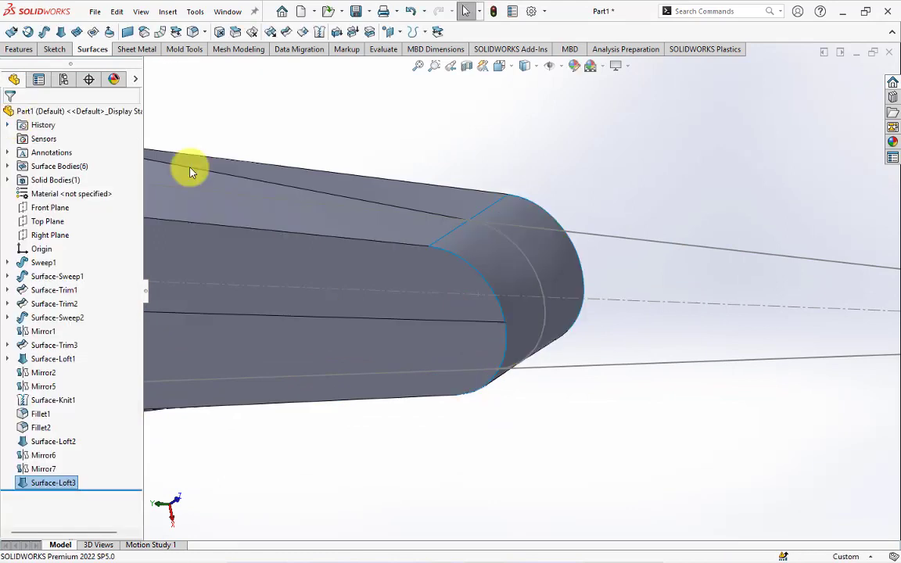
Start a Knit Surface with Create solid checked, selecting Fillet2 and Mirror6
scroll(610, 192, up, 5)
middle_drag(610, 191, 383, 257)
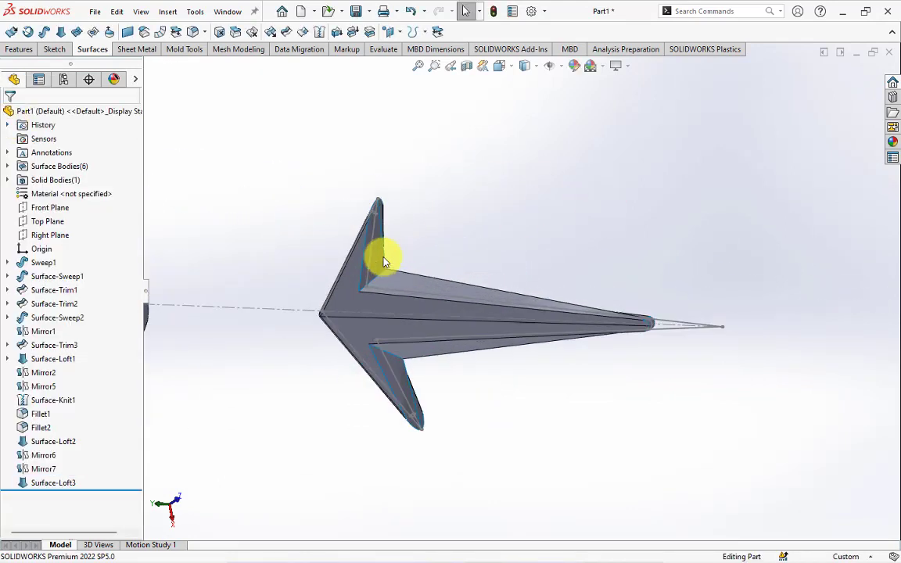
scroll(383, 262, down, 2)
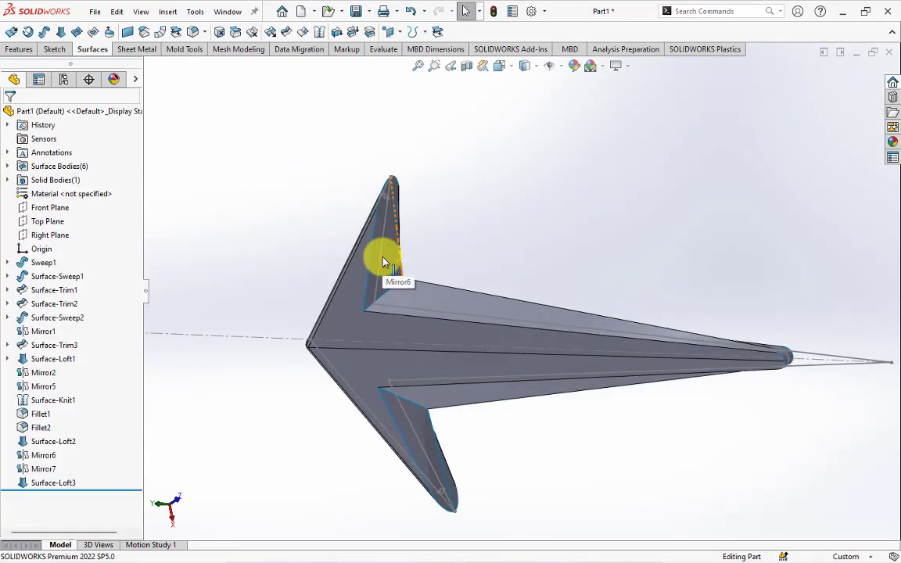
click(318, 35)
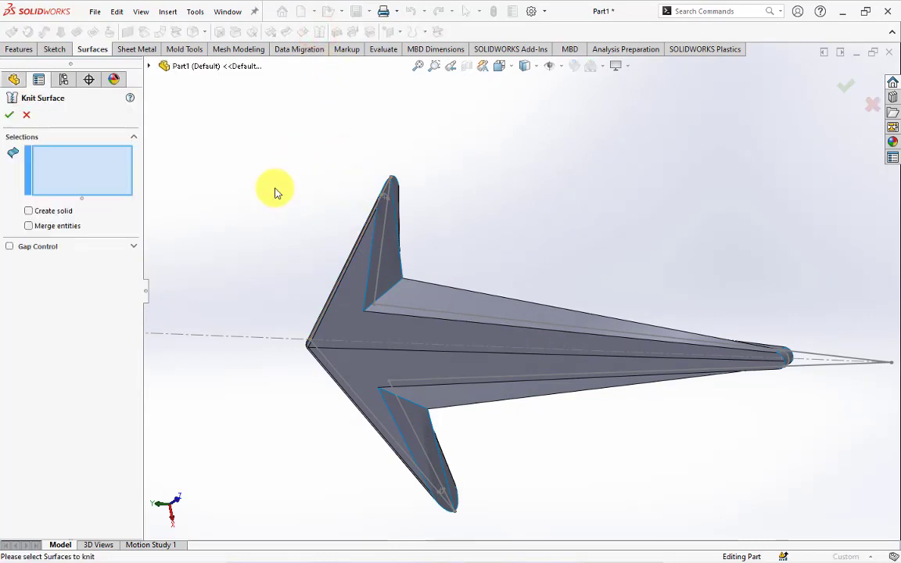
click(42, 215)
click(373, 327)
click(393, 277)
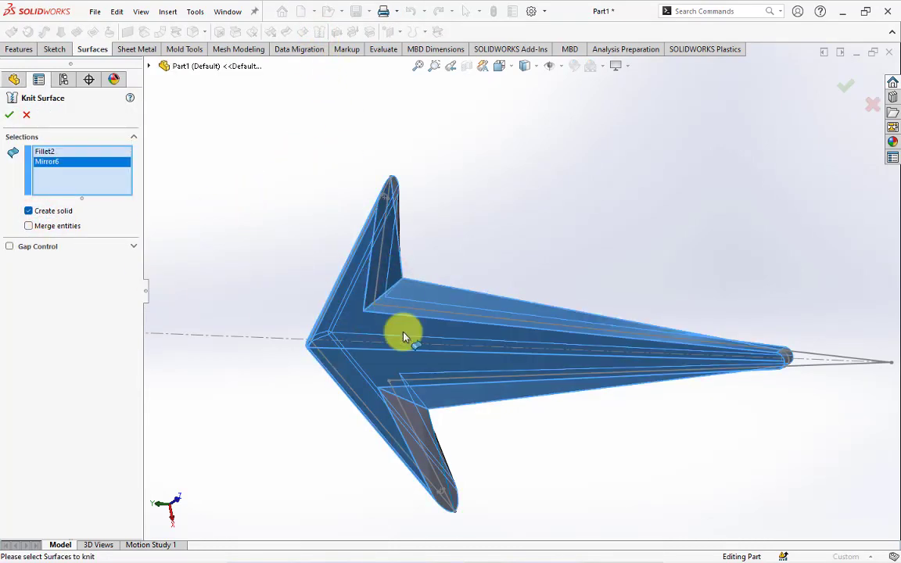
Add Mirror7[2], Mirror7[1], Surface-Loft2 and Surface-Loft3, and create Surface-Knit2
click(429, 428)
mouse_move(428, 428)
middle_down()
mouse_move(484, 410)
mouse_move(397, 376)
middle_up()
click(517, 435)
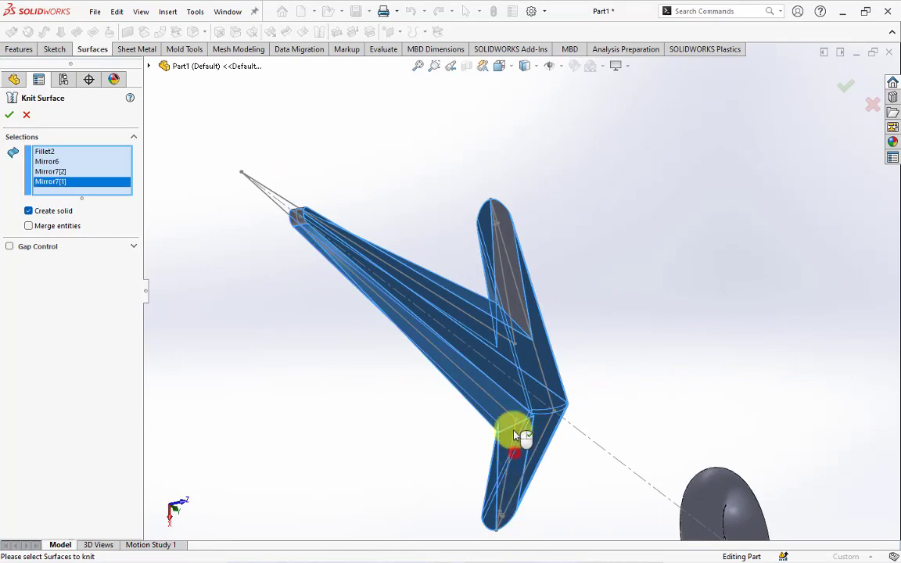
click(482, 298)
scroll(319, 238, down, 5)
click(287, 228)
scroll(286, 228, up, 5)
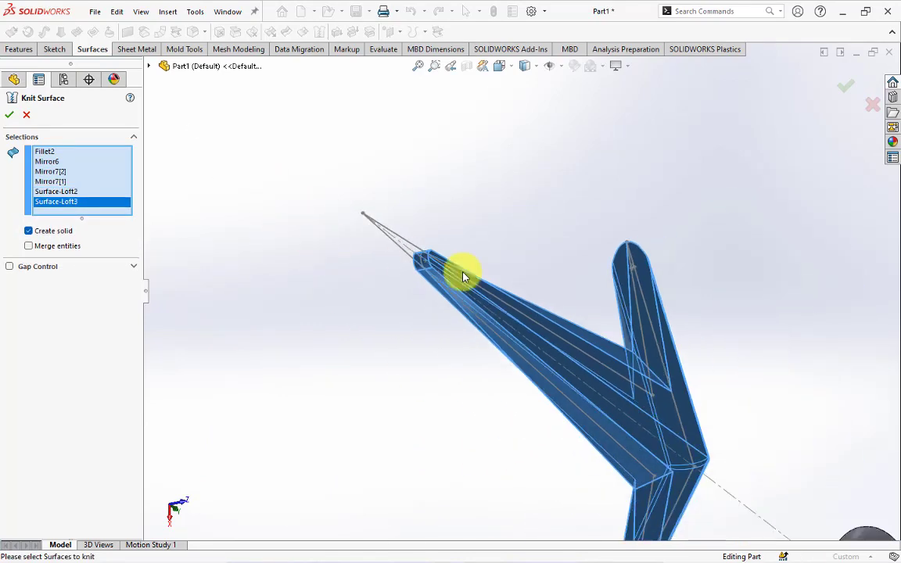
mouse_move(462, 275)
middle_down()
mouse_move(402, 221)
mouse_move(406, 281)
mouse_move(387, 283)
middle_up()
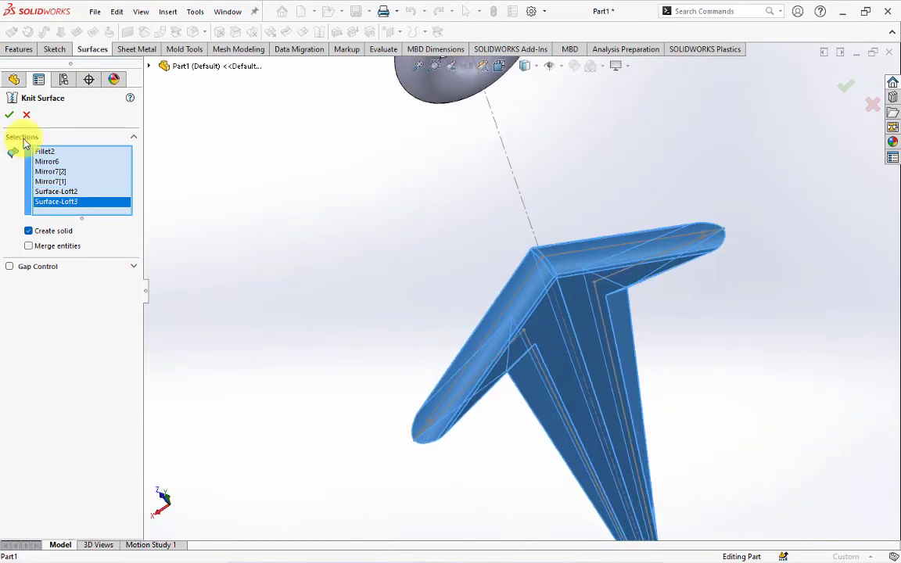
click(9, 117)
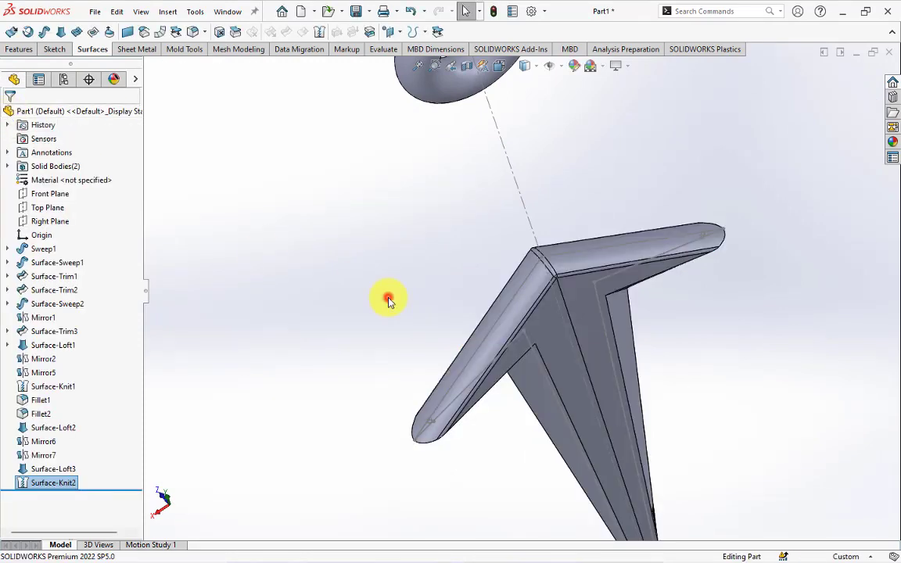
scroll(438, 339, up, 5)
Hide the reference line running along the blade
scroll(494, 382, down, 5)
mouse_move(494, 382)
middle_down()
mouse_move(536, 313)
mouse_move(633, 341)
middle_up()
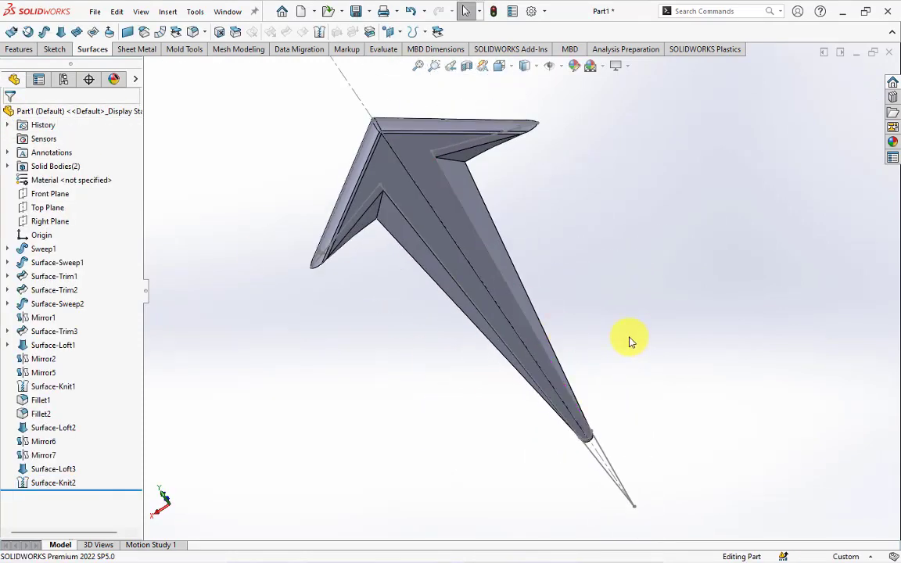
click(602, 446)
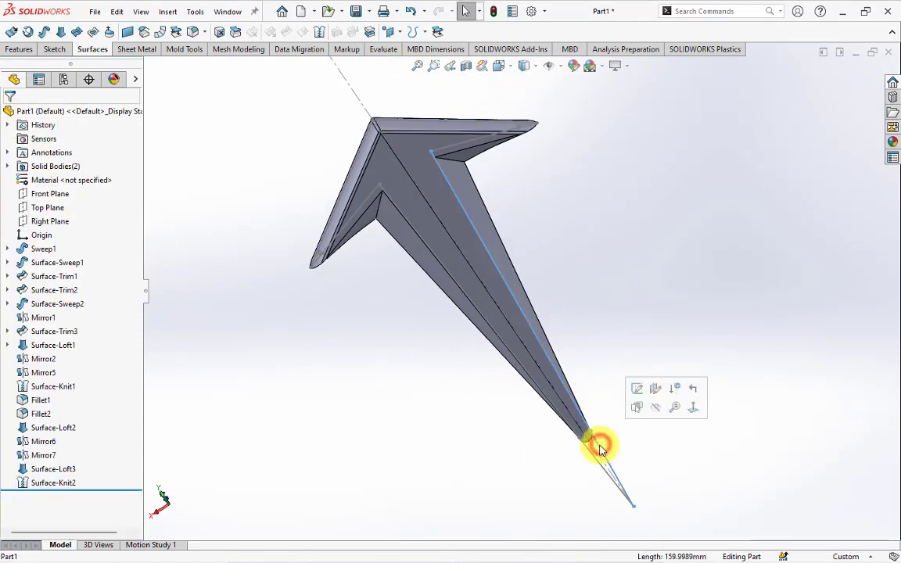
click(653, 410)
mouse_move(654, 412)
middle_down()
mouse_move(609, 248)
mouse_move(492, 246)
mouse_move(506, 226)
mouse_move(498, 129)
mouse_move(469, 133)
middle_up()
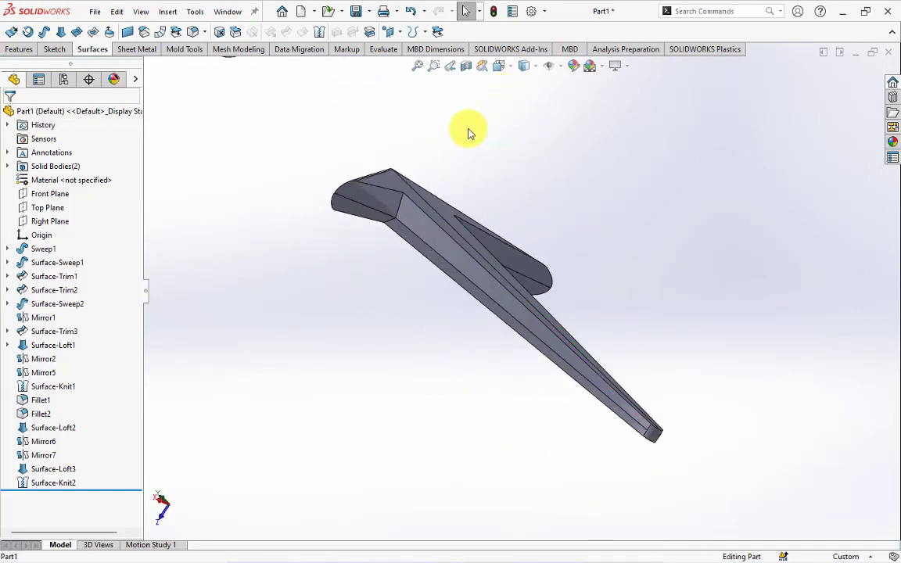
Round the handle's four long edges with a 1mm fillet
click(194, 36)
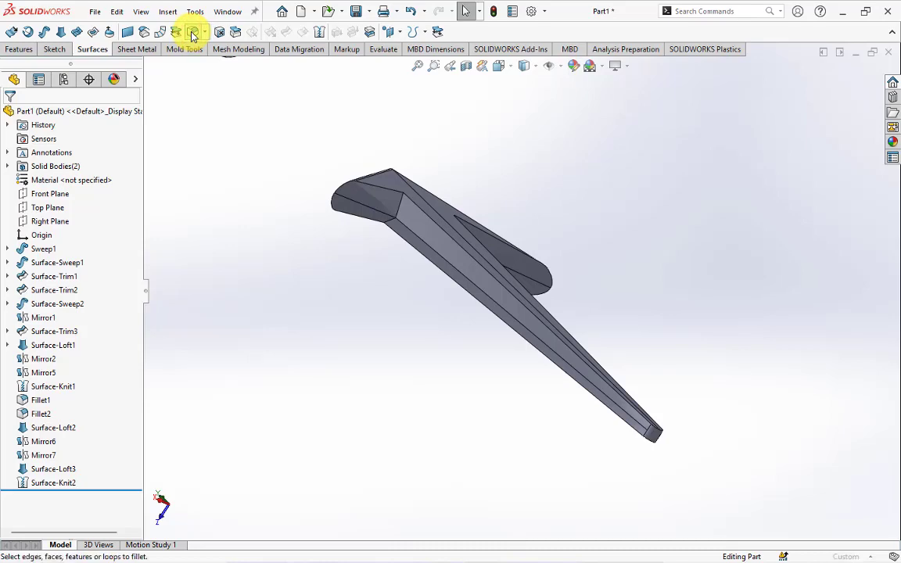
scroll(317, 340, down, 3)
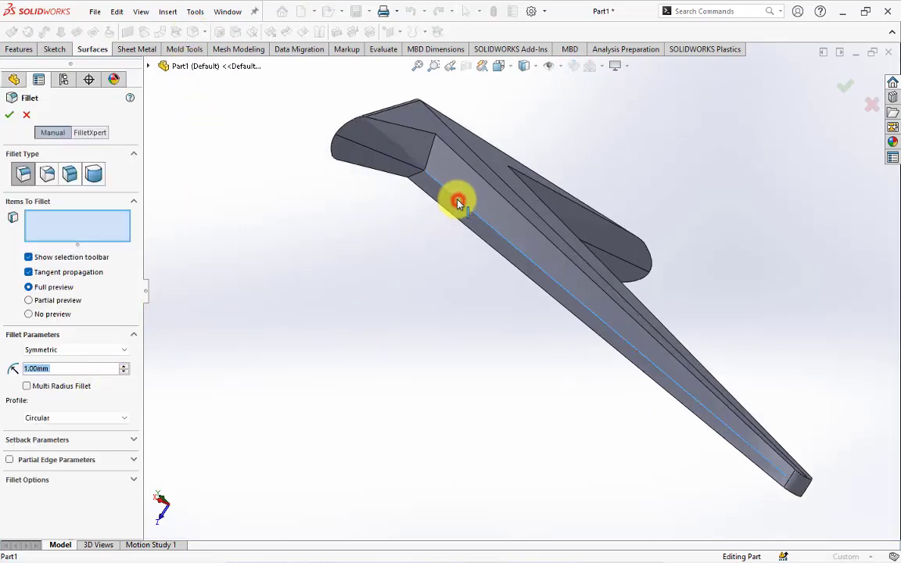
click(459, 203)
click(406, 167)
mouse_move(406, 168)
middle_down()
mouse_move(437, 191)
mouse_move(647, 261)
mouse_move(598, 215)
middle_up()
click(667, 257)
click(586, 225)
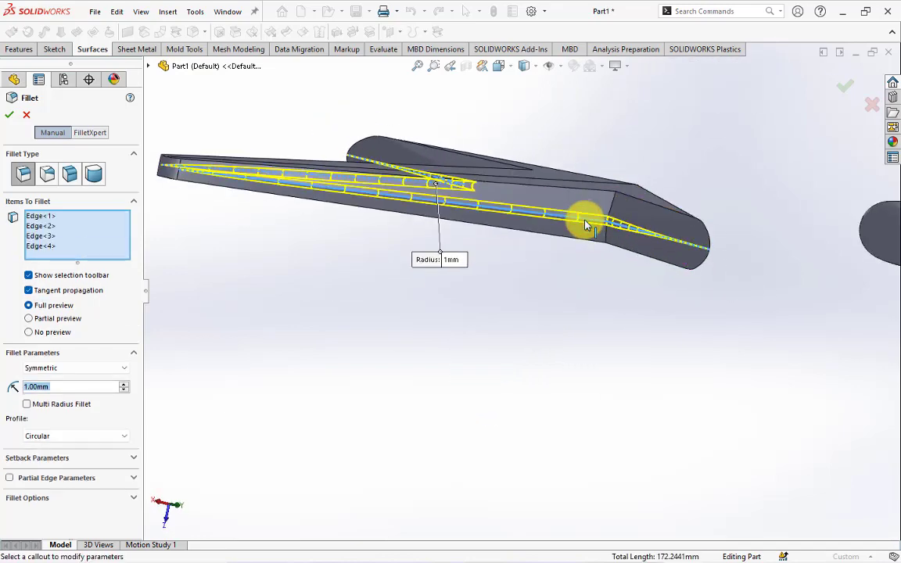
click(9, 115)
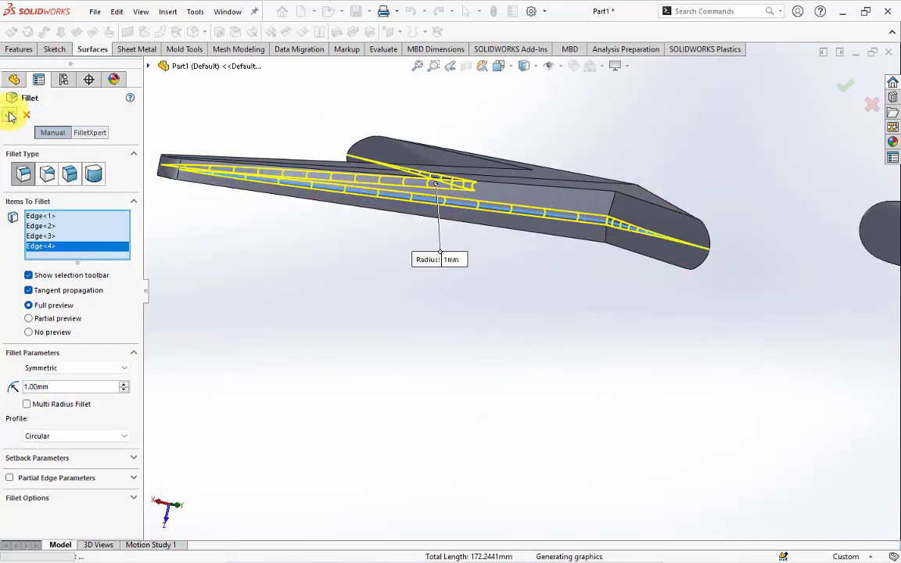
Abandon a trial 0.3mm fillet and change Fillet3's radius to 1.5mm
scroll(249, 362, down, 5)
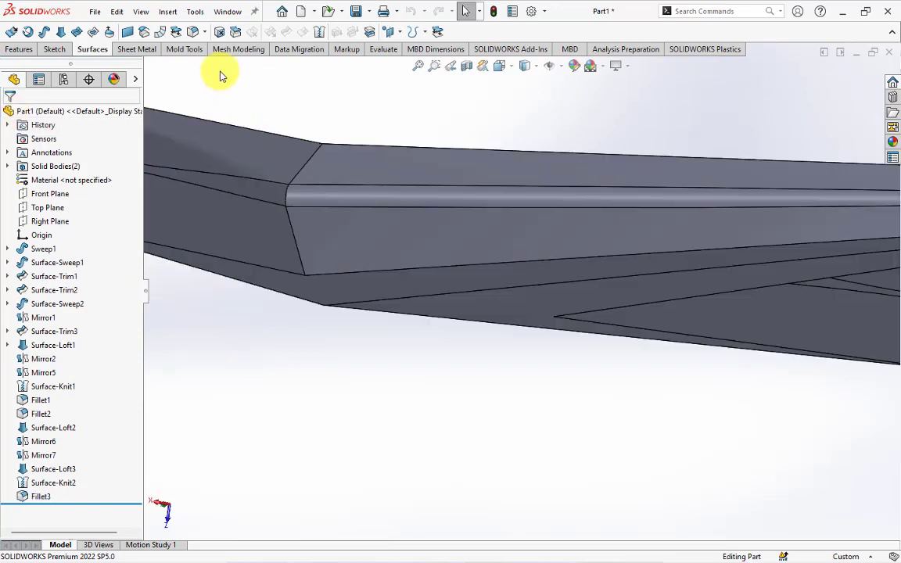
click(194, 33)
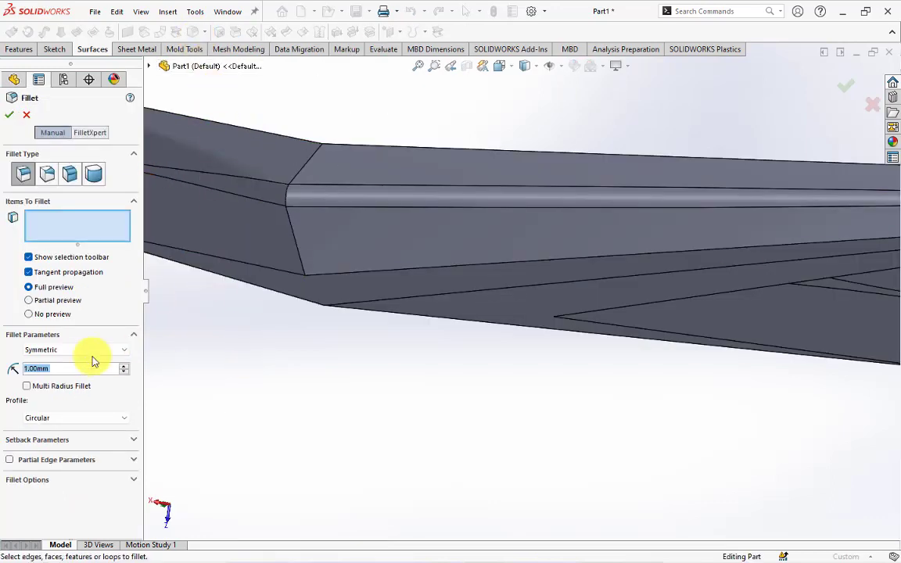
text(0.3)
key(Return)
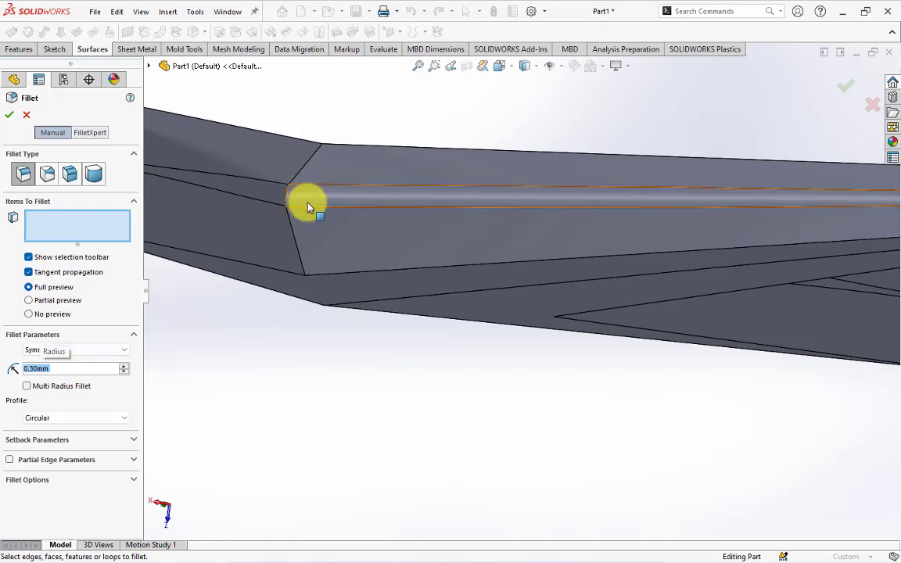
click(297, 254)
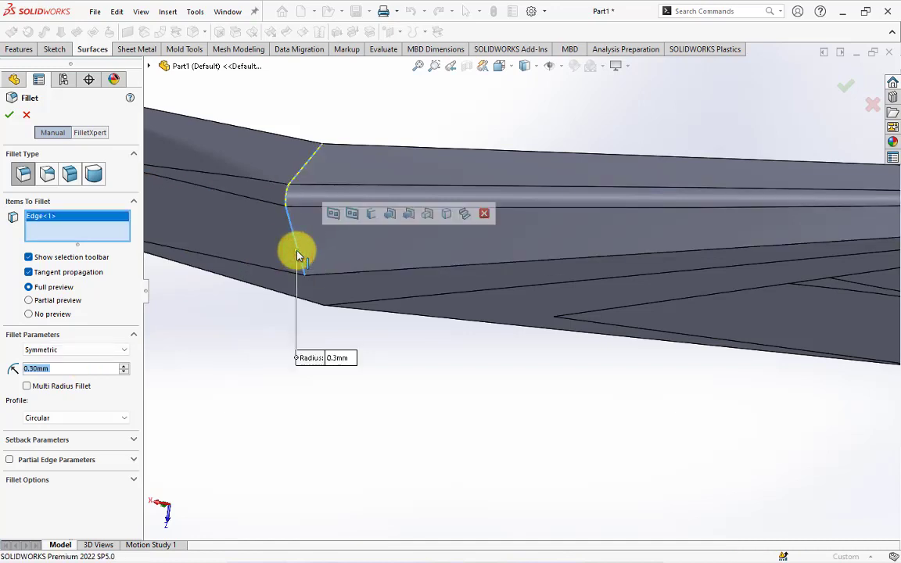
click(484, 214)
click(25, 116)
click(24, 494)
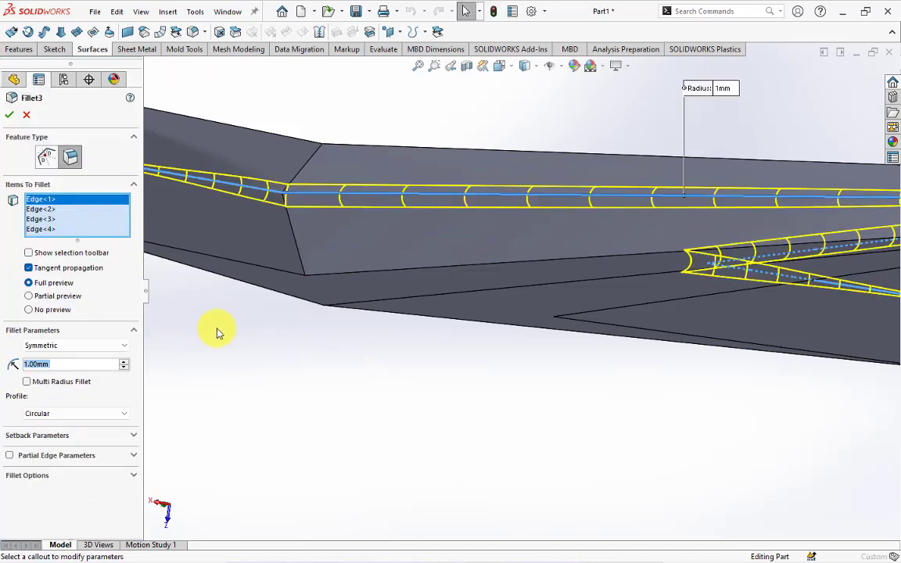
text(1.5)
key(Return)
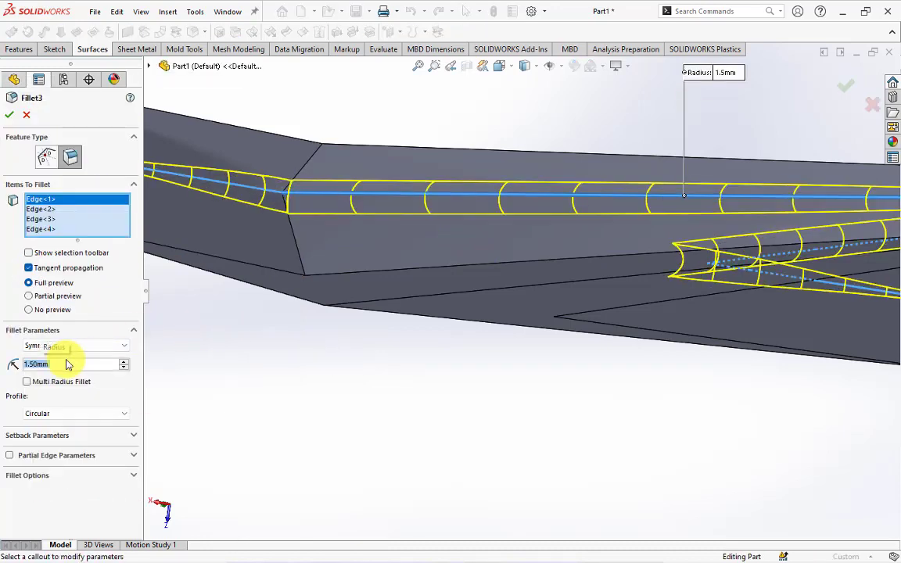
click(10, 114)
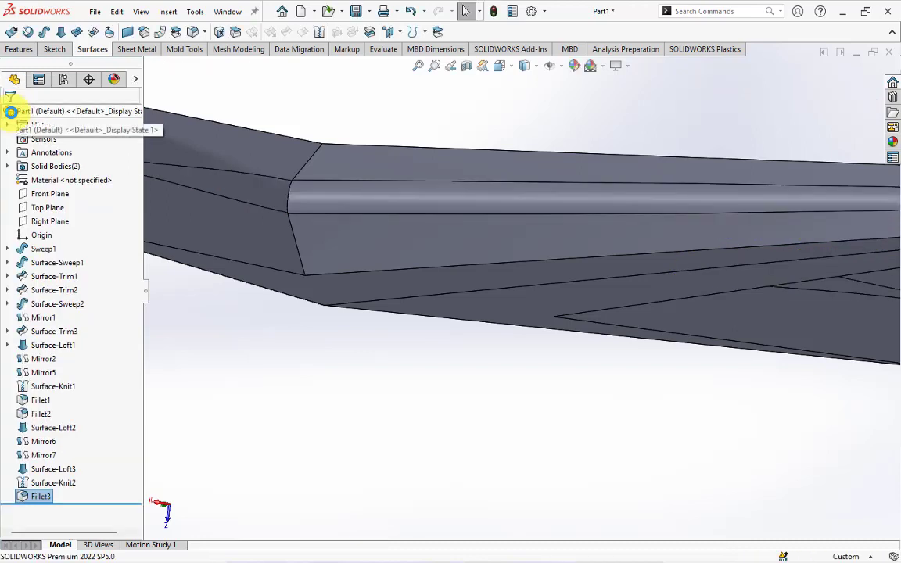
Round the curved and short vertical joint edges at 0.3mm as Fillet4
click(193, 32)
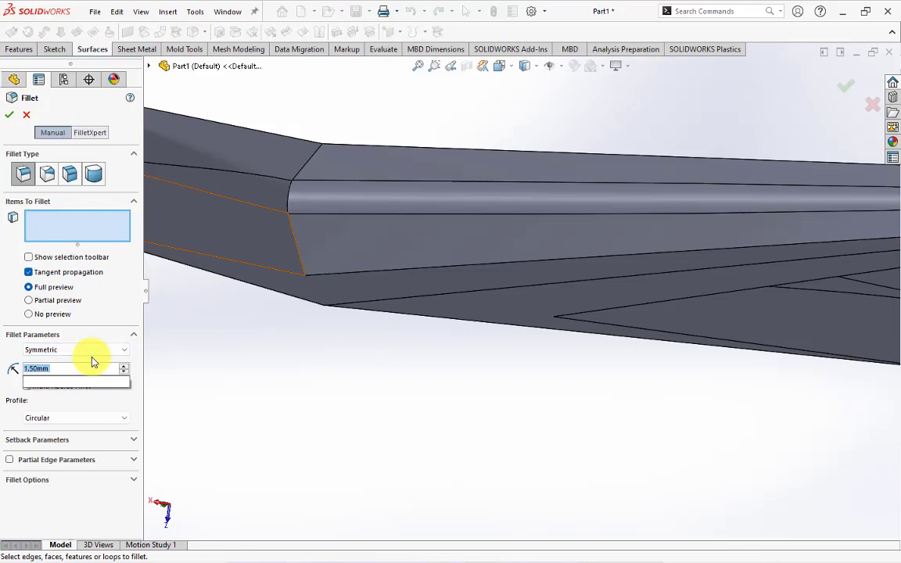
click(302, 268)
mouse_move(298, 263)
middle_down()
mouse_move(507, 332)
mouse_move(437, 270)
middle_up()
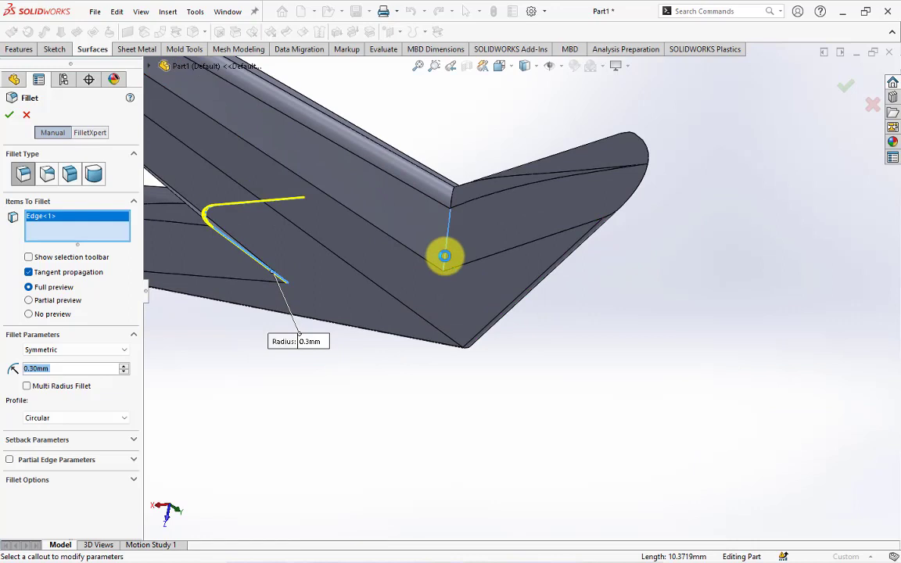
click(444, 256)
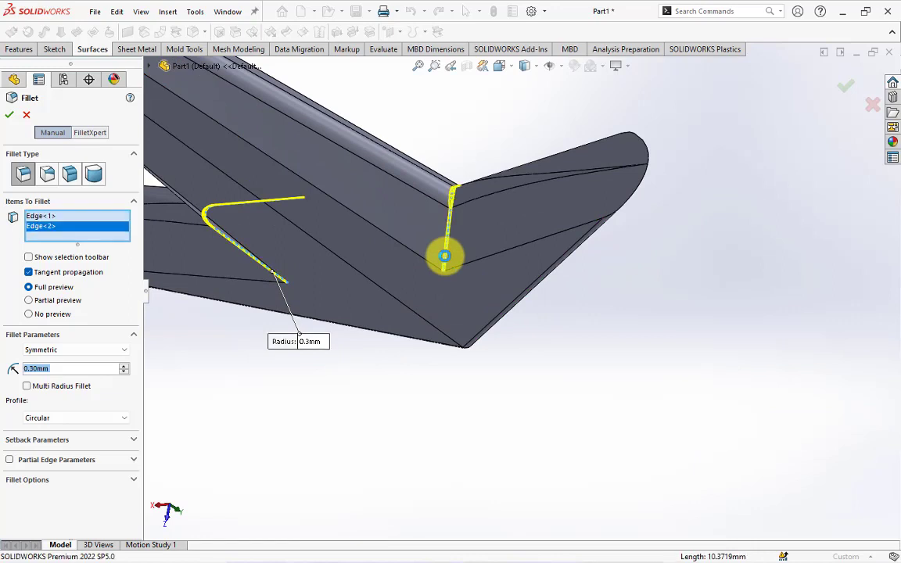
click(11, 117)
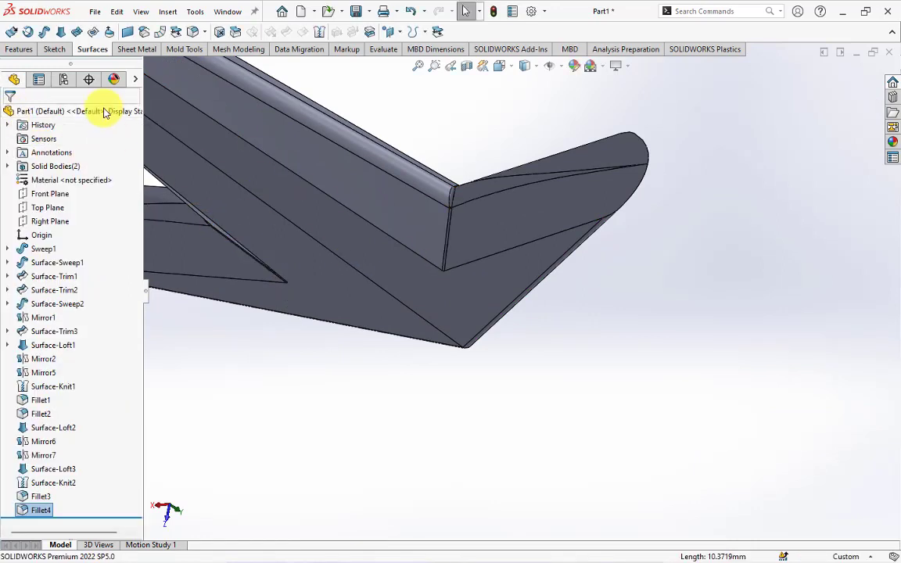
click(193, 33)
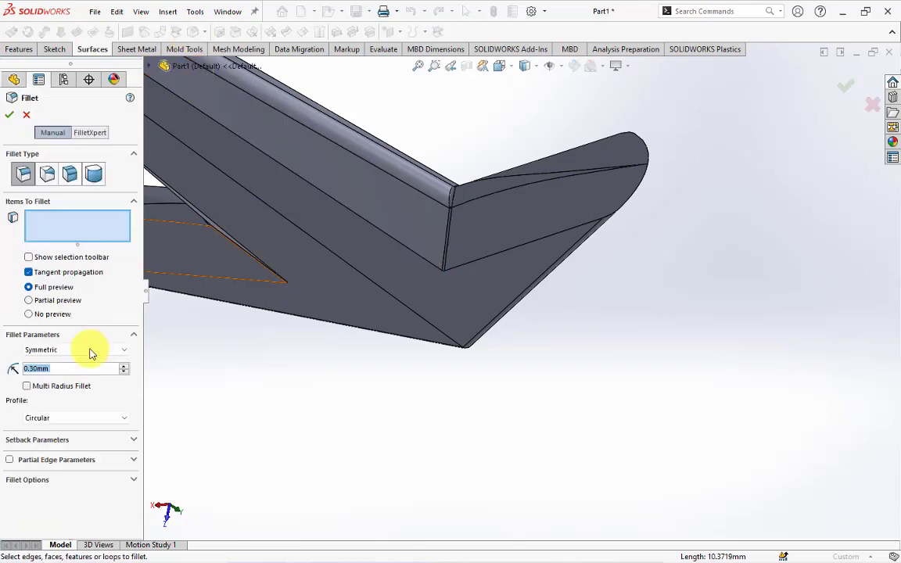
Fillet blade edges, including the central ridge, with a 1mm radius
click(507, 254)
mouse_move(507, 254)
middle_down()
mouse_move(542, 280)
mouse_move(376, 293)
middle_up()
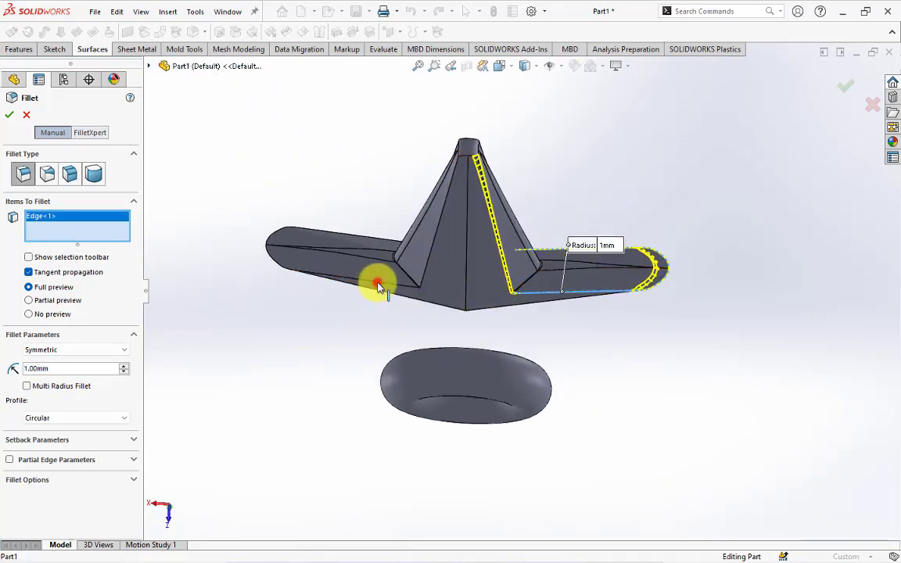
click(376, 283)
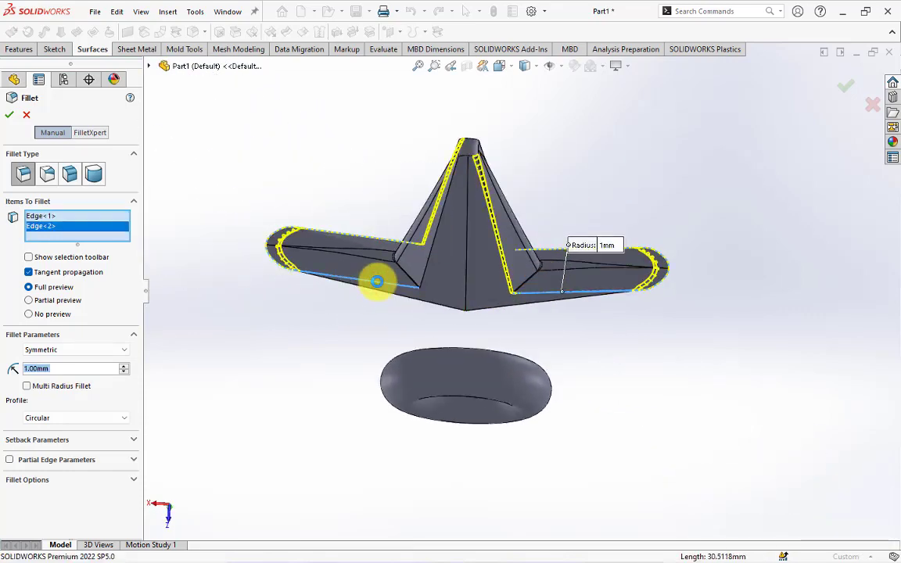
scroll(402, 286, down, 2)
click(428, 269)
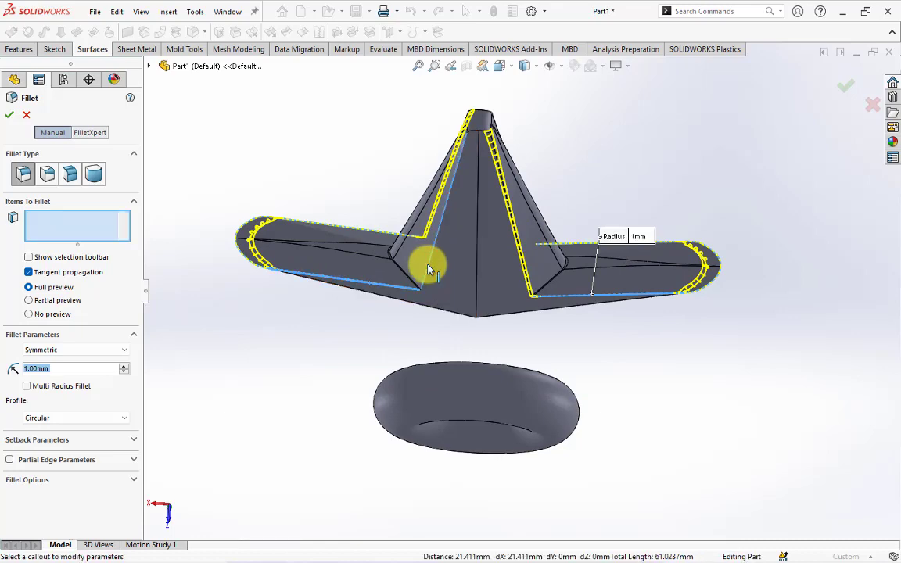
middle_drag(428, 268, 432, 340)
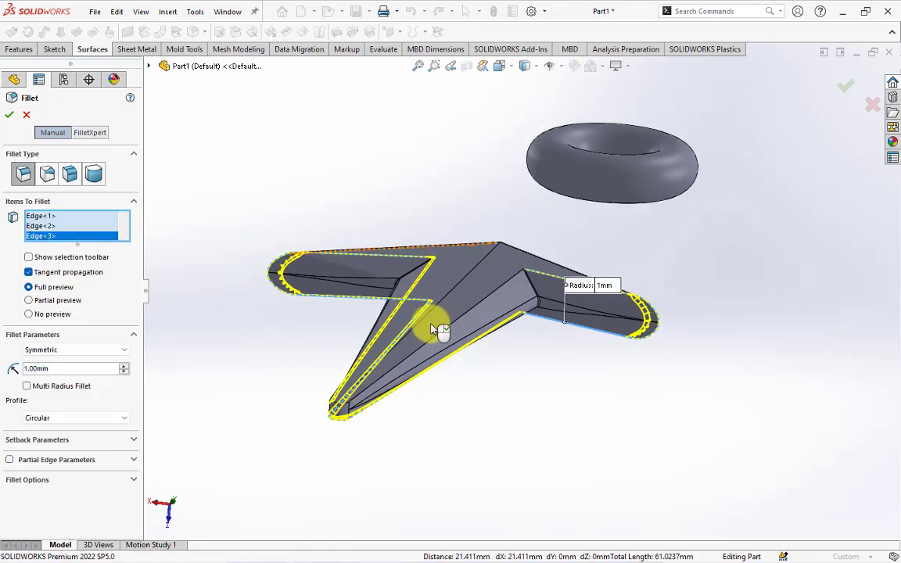
click(431, 339)
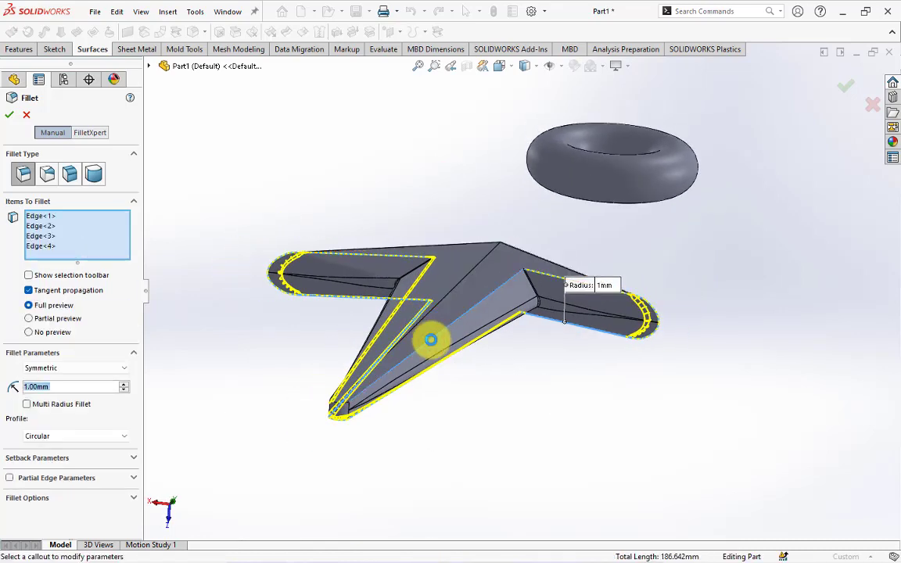
click(8, 116)
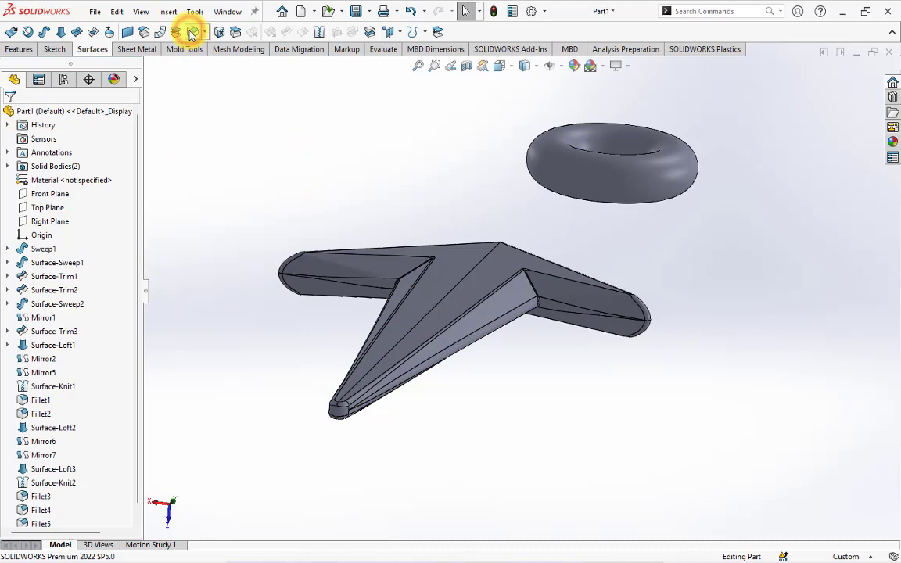
Fillet three more blade edges at 1mm, then view the blade and ring together
click(191, 33)
scroll(353, 246, down, 2)
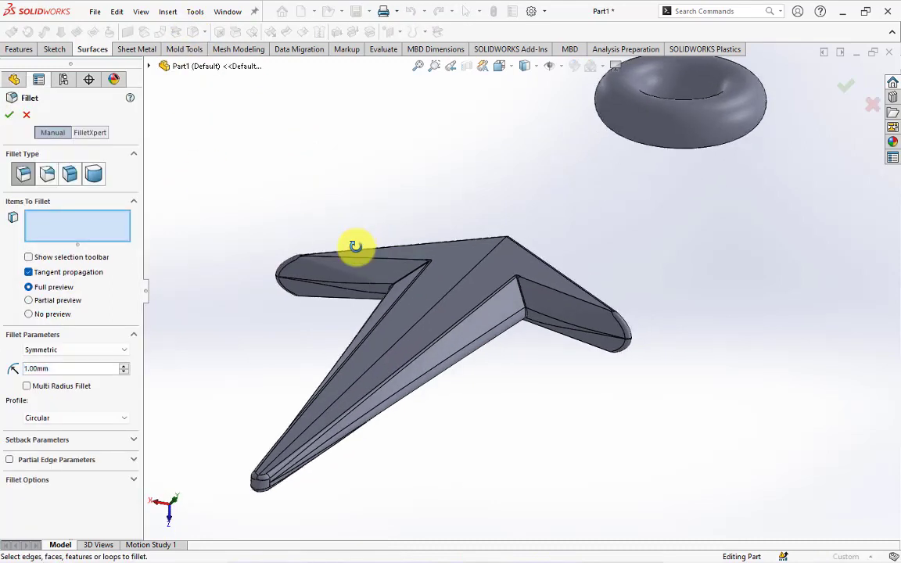
scroll(534, 294, down, 3)
click(522, 270)
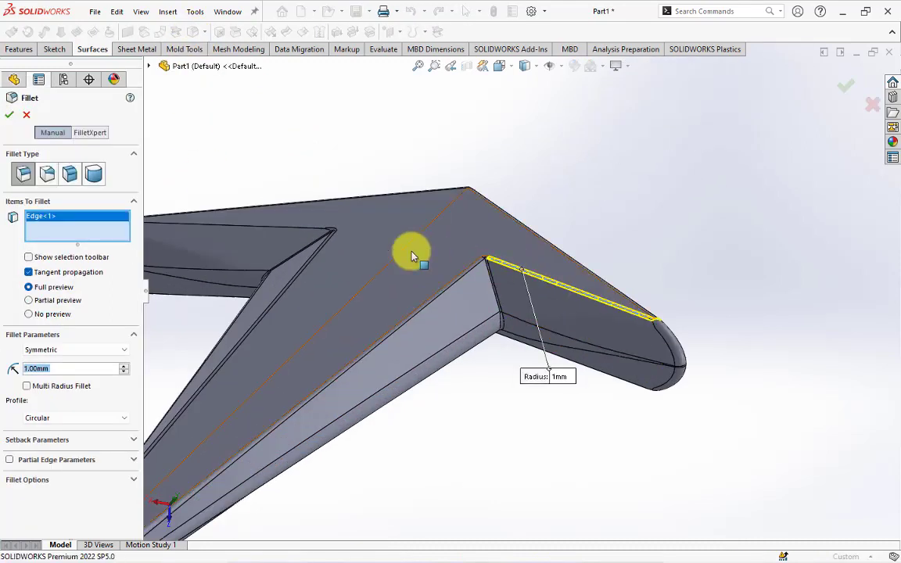
click(296, 233)
scroll(329, 242, up, 2)
mouse_move(331, 246)
middle_down()
mouse_move(474, 211)
mouse_move(474, 253)
middle_up()
click(258, 444)
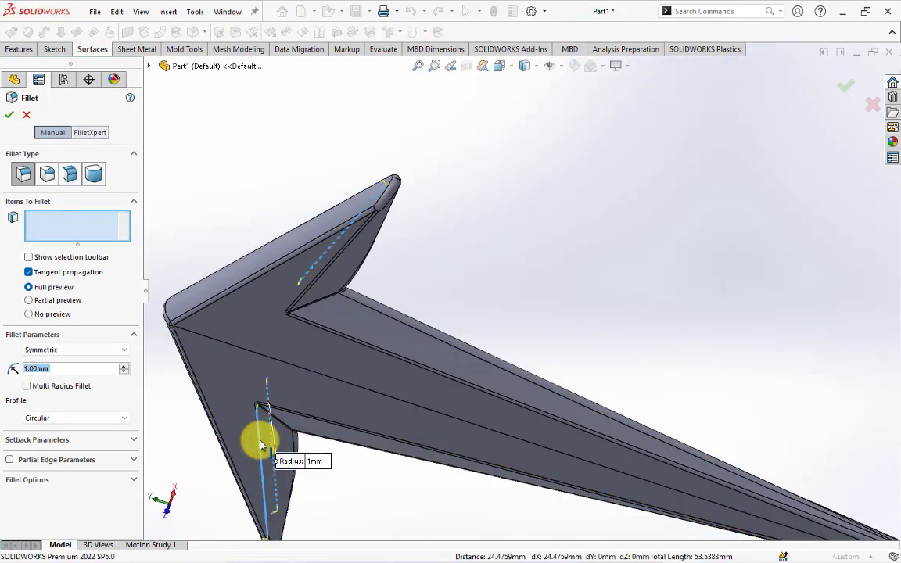
mouse_move(258, 440)
middle_down()
mouse_move(261, 447)
mouse_move(278, 322)
mouse_move(247, 319)
middle_up()
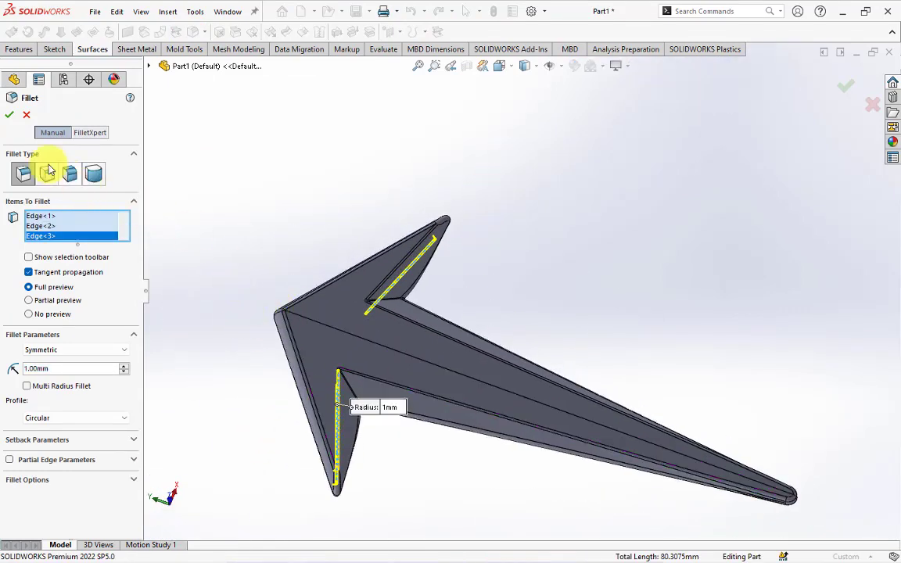
click(9, 115)
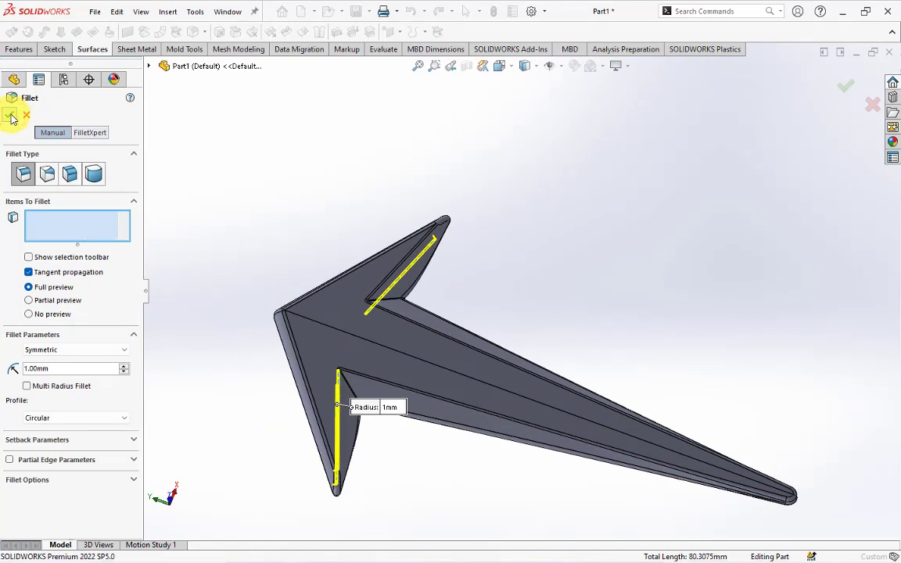
middle_click(292, 212)
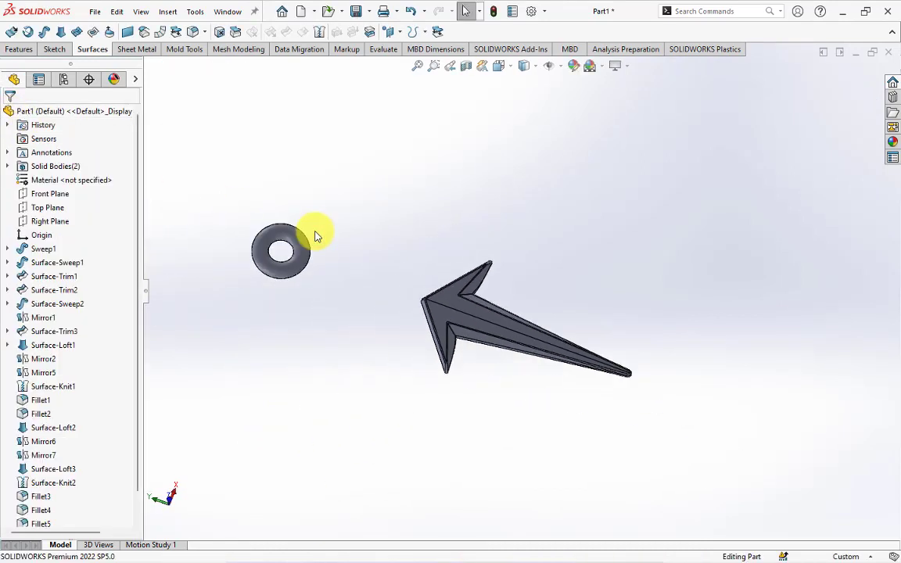
mouse_move(317, 237)
middle_down()
mouse_move(301, 316)
mouse_move(284, 334)
middle_up()
Start a Top Plane sketch with a horizontal midpoint centerline centred on the origin
click(47, 210)
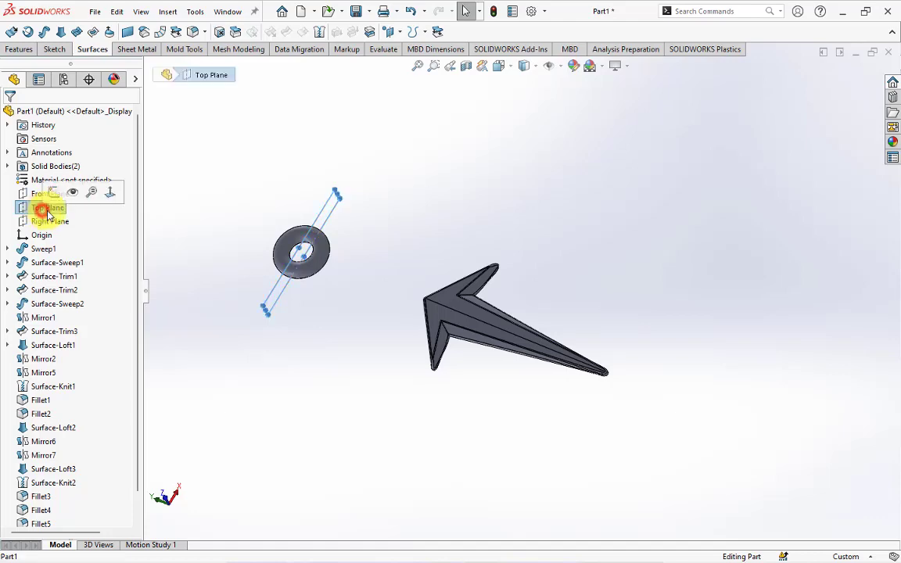
click(52, 192)
scroll(526, 271, up, 5)
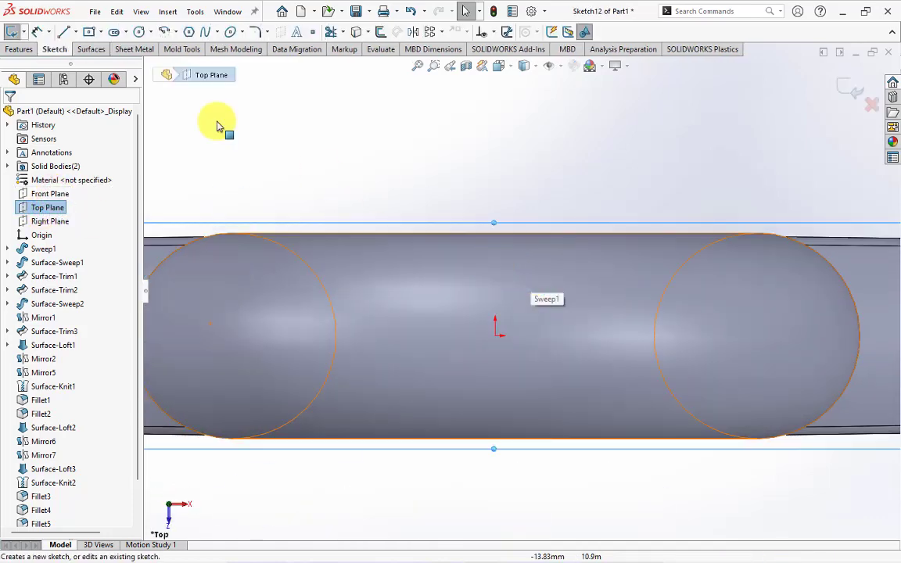
click(75, 31)
click(82, 60)
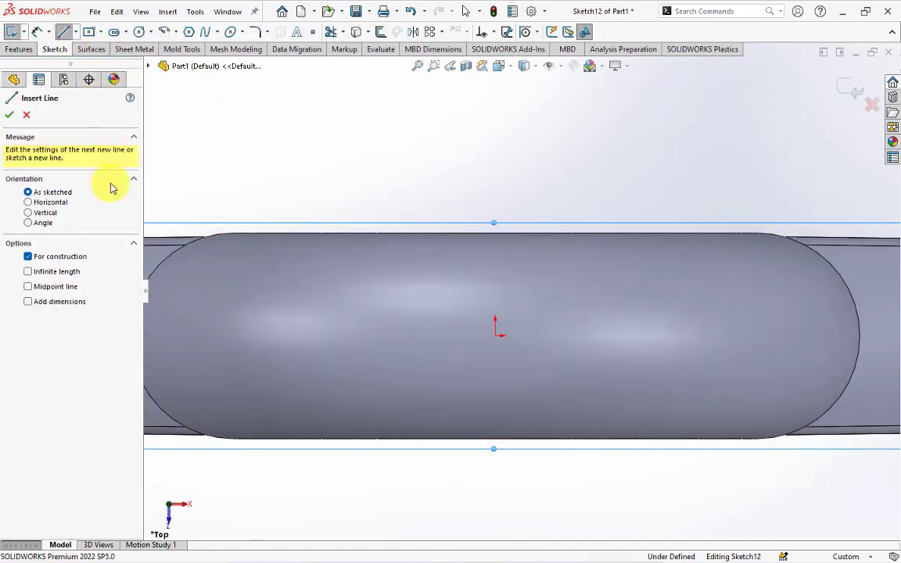
click(40, 289)
click(494, 335)
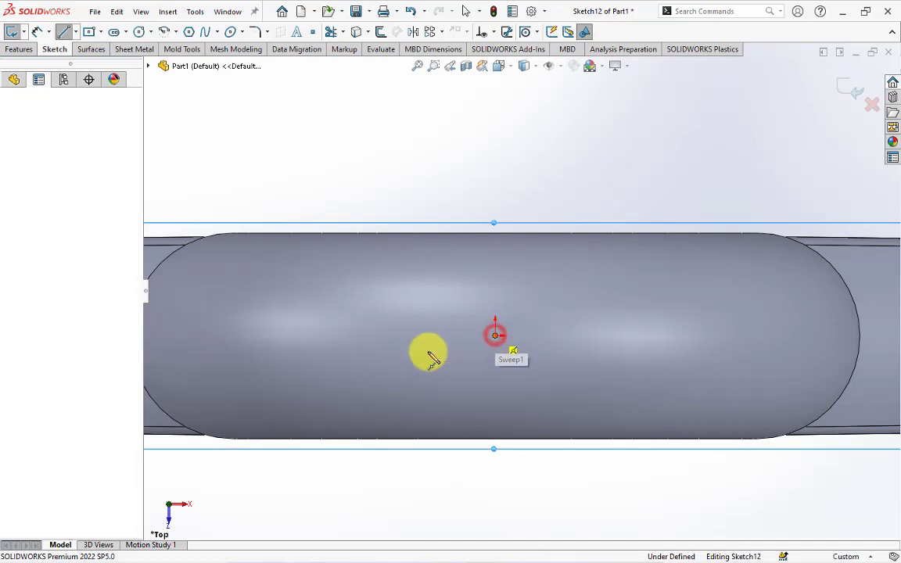
click(387, 335)
right_click(387, 336)
click(429, 358)
Draw a vertical centerline upward from the origin
click(75, 32)
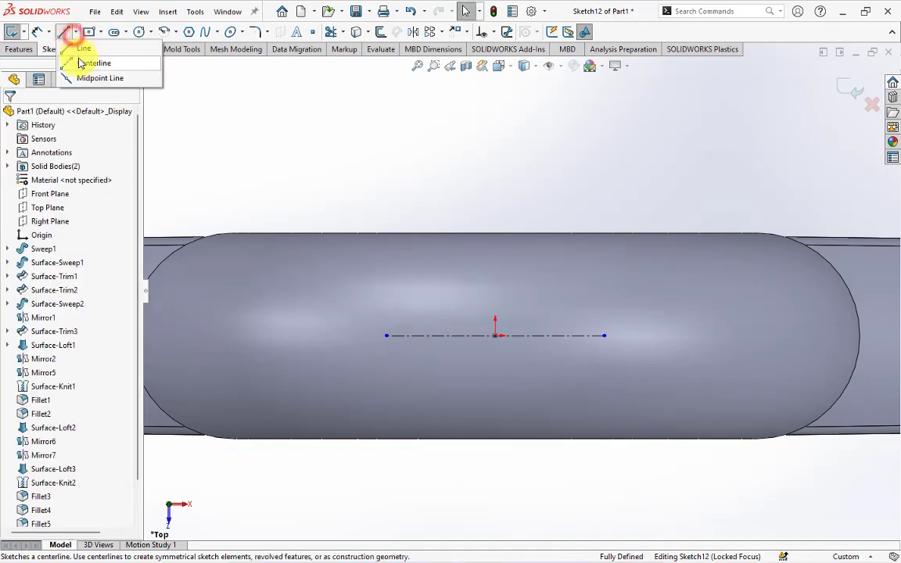
click(82, 60)
click(494, 336)
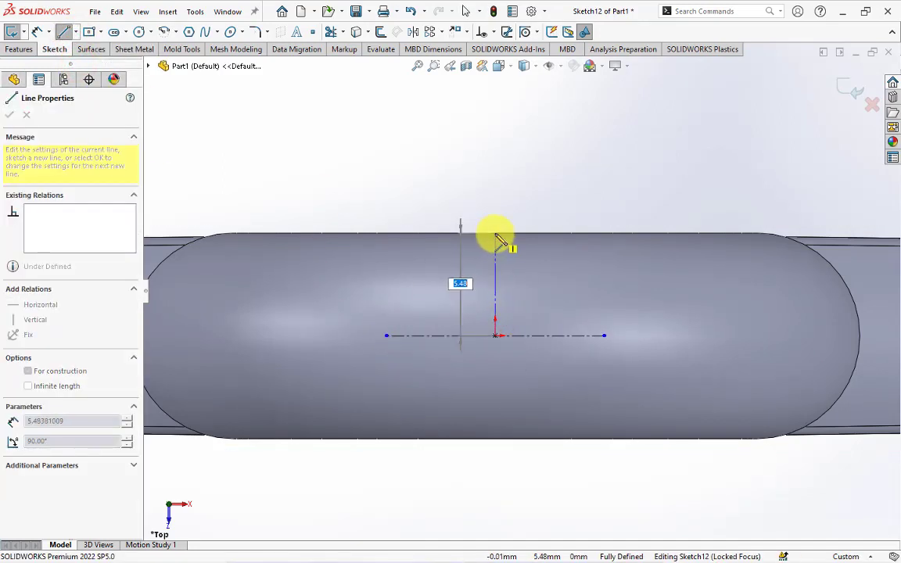
click(499, 227)
right_click(499, 226)
click(512, 235)
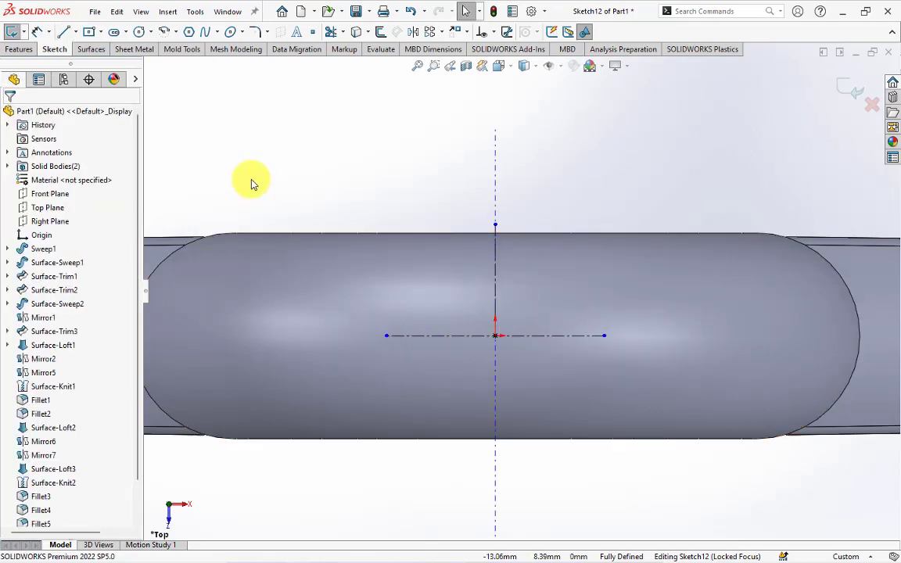
Draw a slanted left side line and mirror it about the vertical centerline
click(64, 32)
click(386, 336)
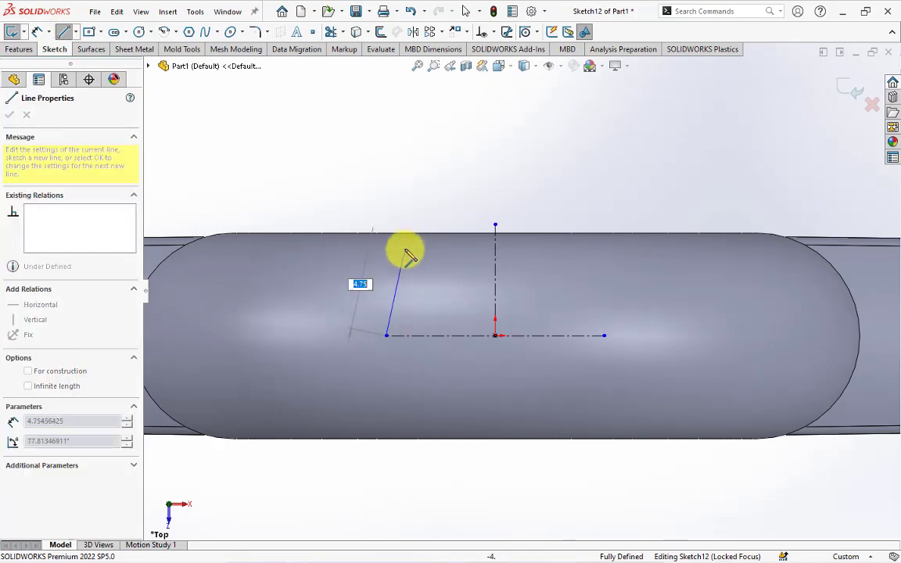
click(403, 253)
right_click(406, 253)
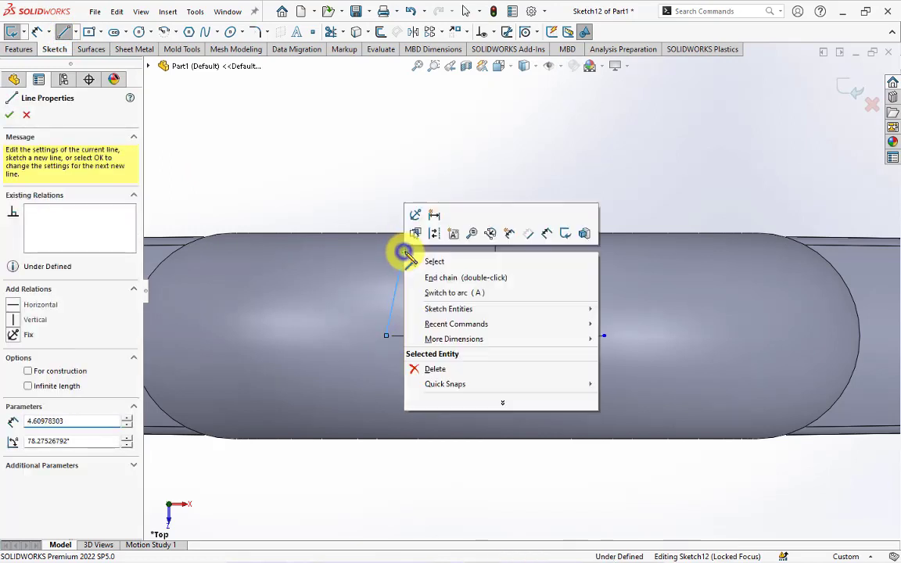
key(Escape)
key(Escape)
click(413, 32)
click(399, 274)
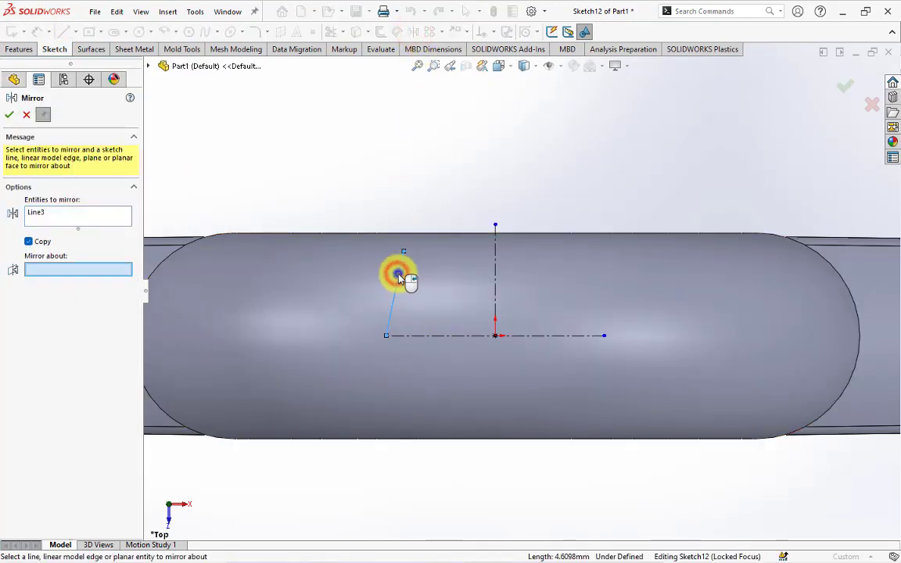
click(495, 286)
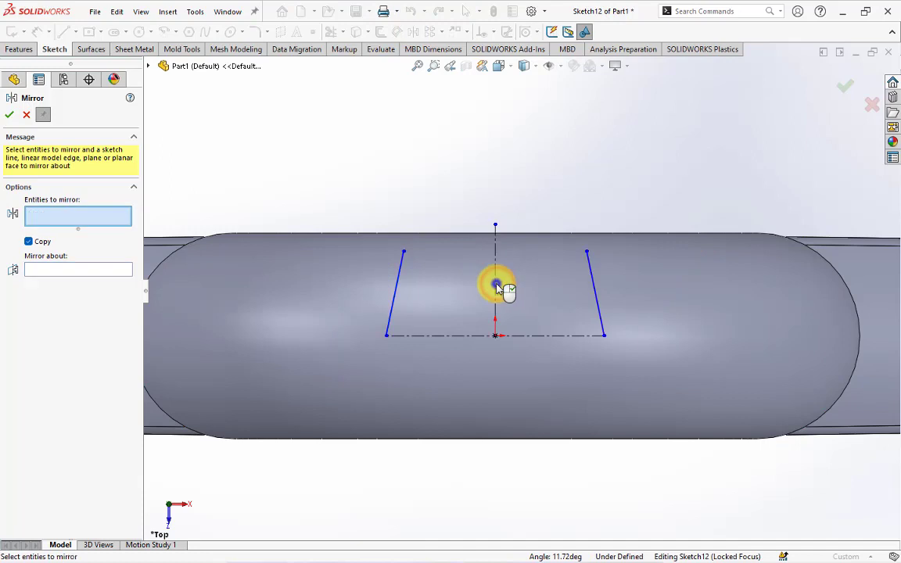
Join the two side lines' tops with an upward-bulging 3 Point Arc
click(26, 115)
click(176, 32)
click(191, 78)
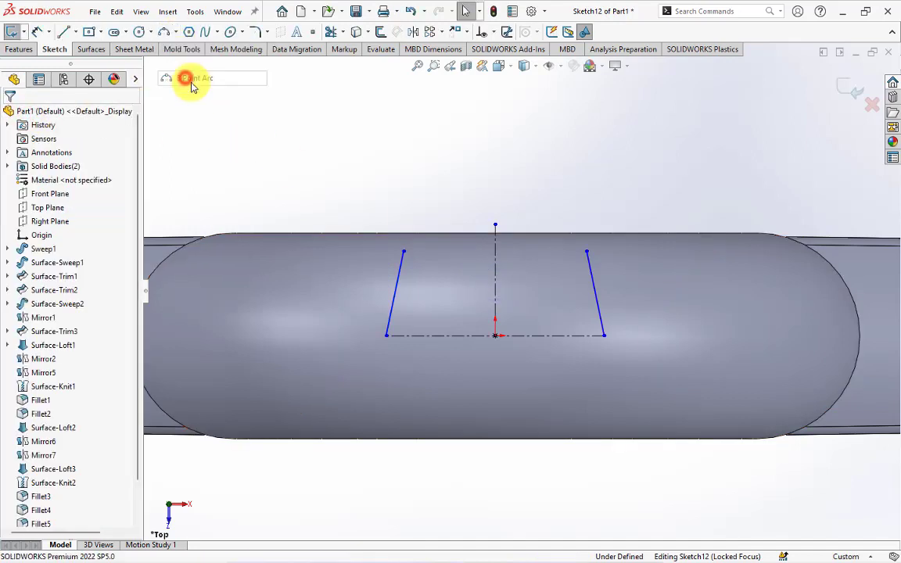
click(403, 251)
click(587, 252)
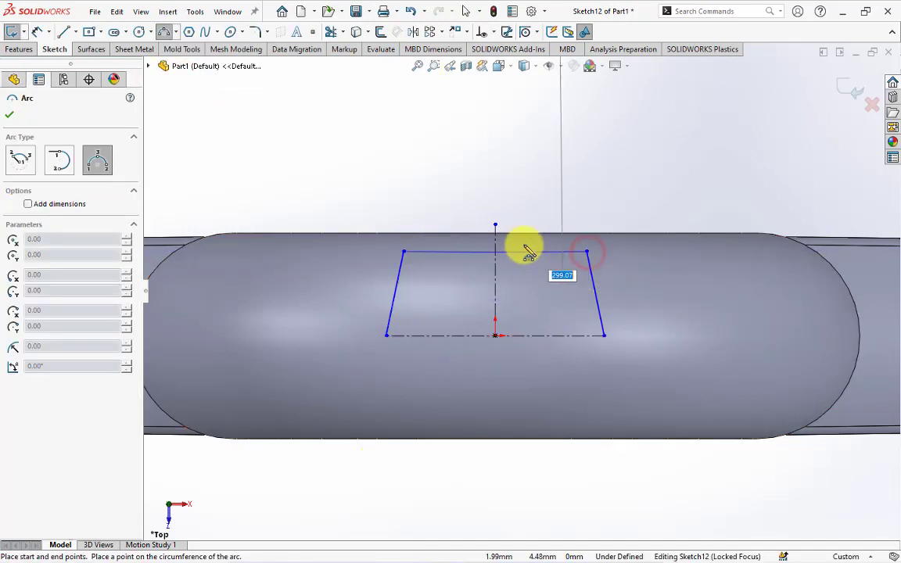
click(519, 241)
right_click(513, 228)
click(538, 256)
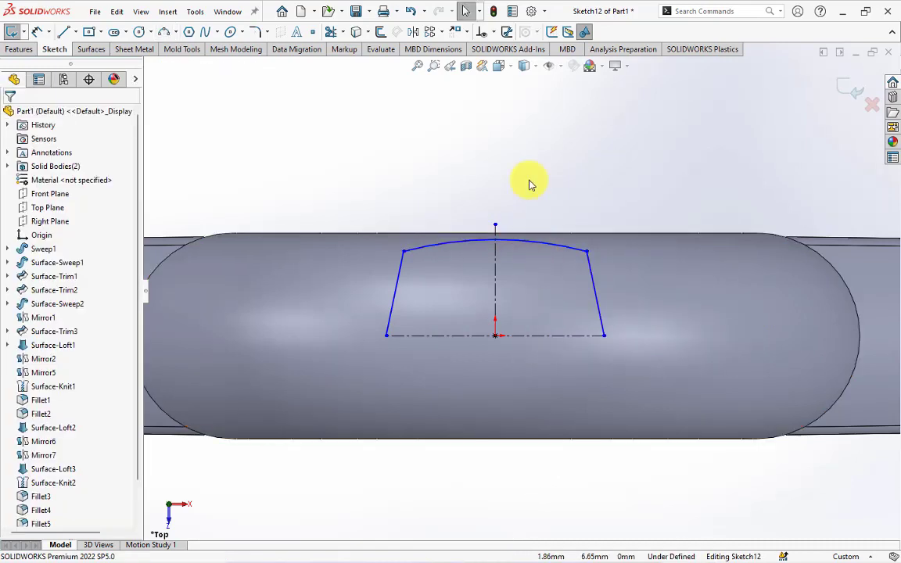
Make the two side lines Equal and their top endpoints Horizontal
click(494, 33)
click(508, 63)
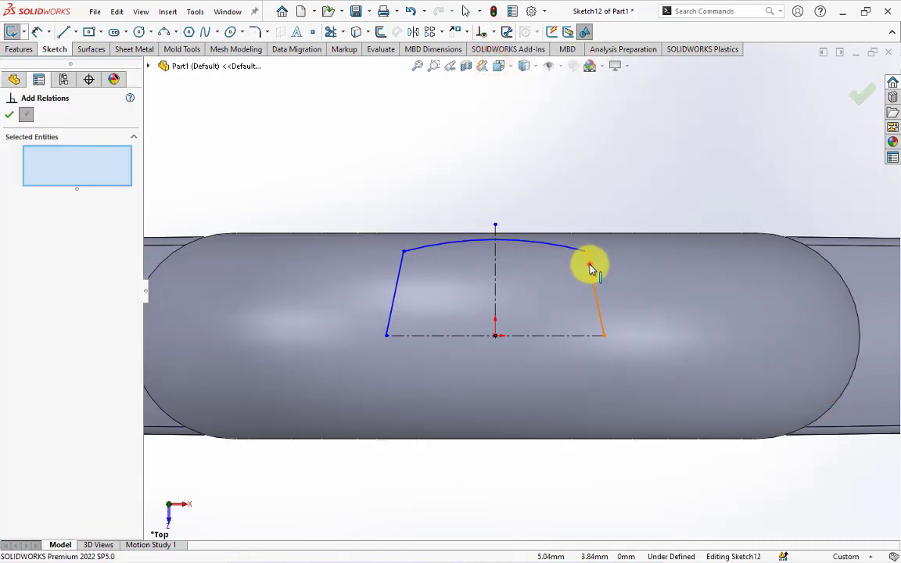
click(588, 264)
click(394, 271)
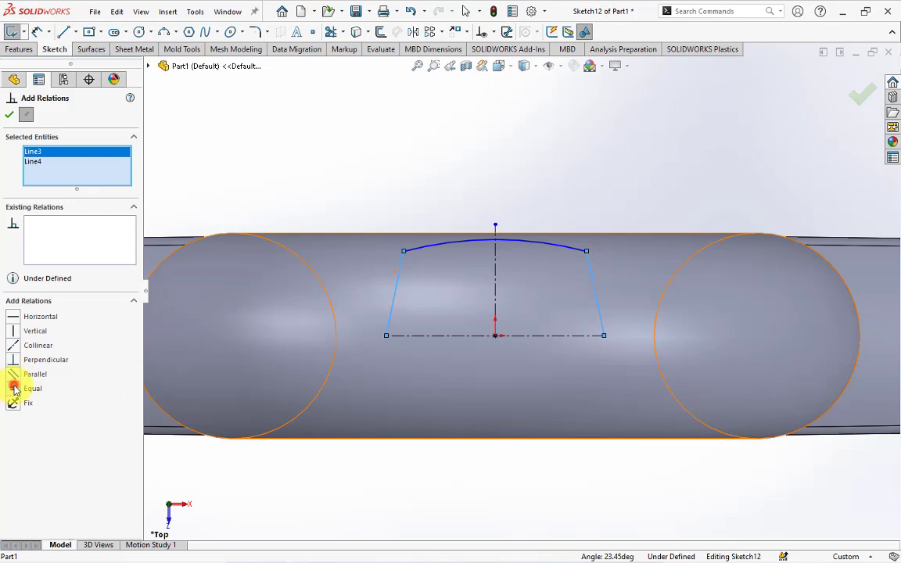
click(14, 389)
click(403, 251)
click(587, 251)
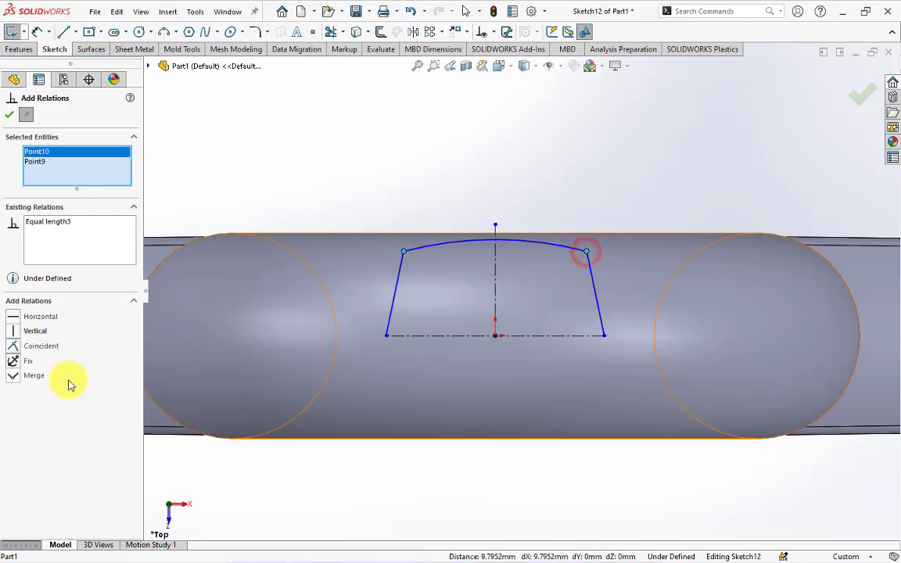
click(37, 31)
Dimension the left side line's angle at 2 and the bottom centerline at 8.80
click(398, 281)
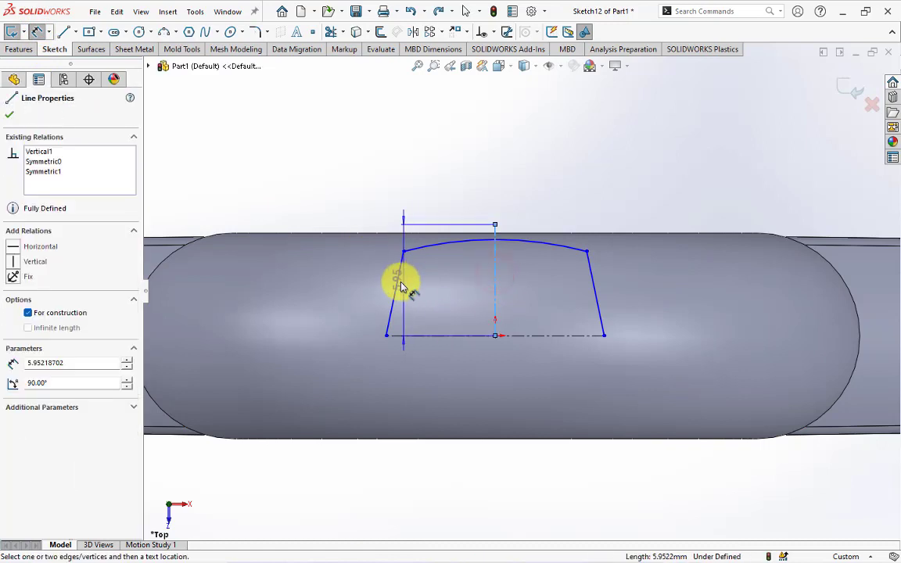
click(448, 279)
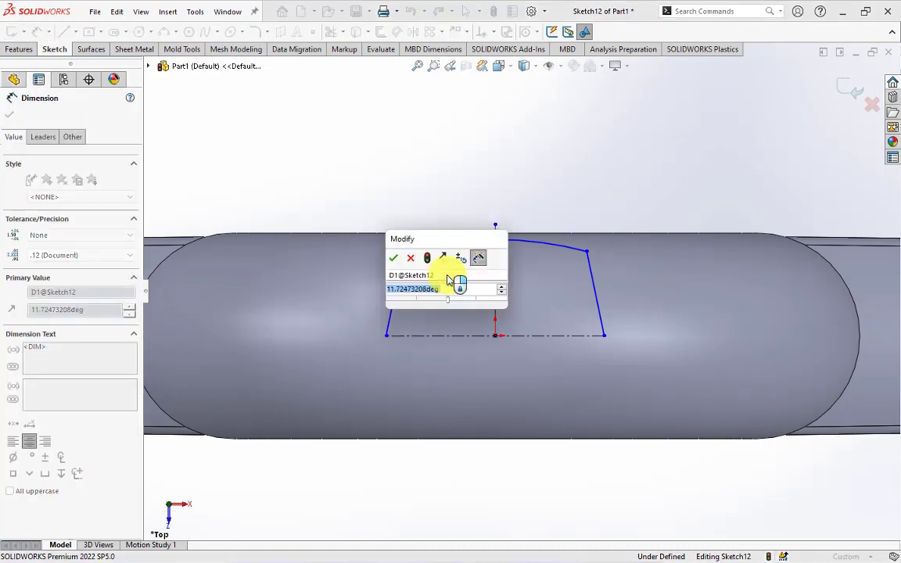
text(2)
click(392, 260)
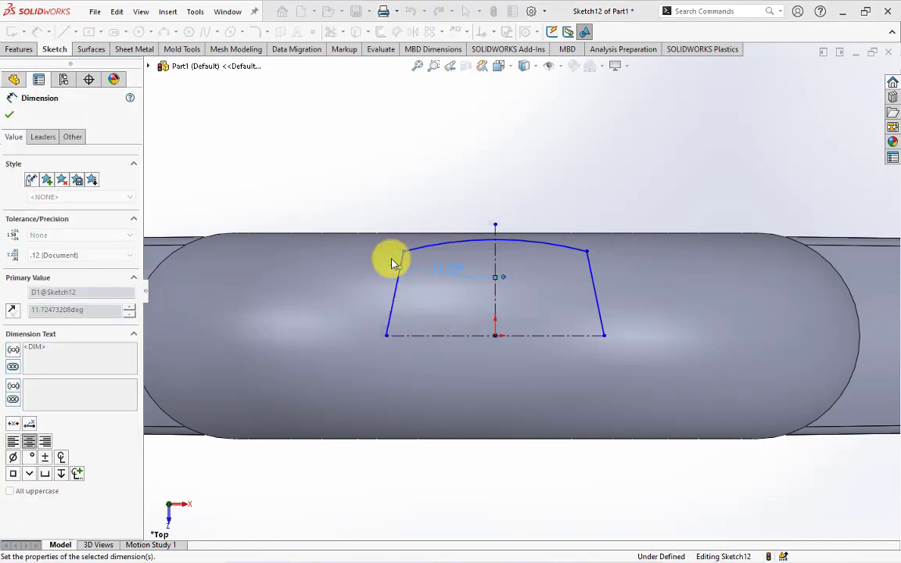
click(391, 176)
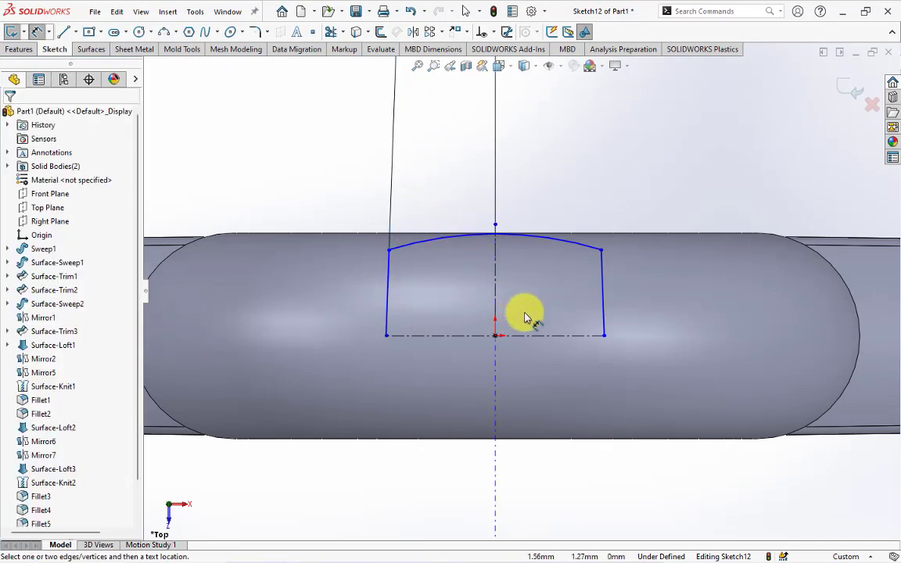
click(542, 335)
click(535, 205)
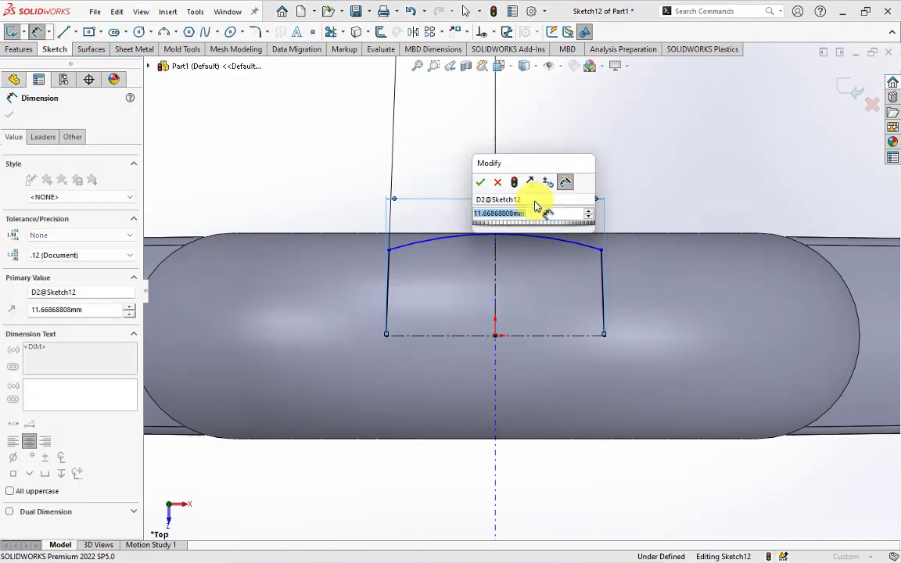
text(8.8)
click(483, 183)
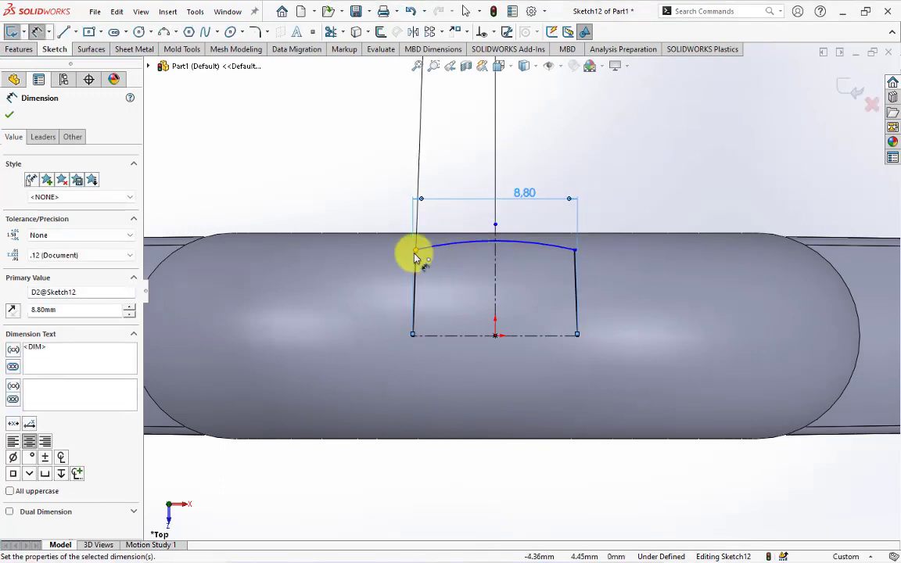
Add a 9.00 side height and a 10.50 arc height above the bottom centreline
click(416, 252)
click(466, 336)
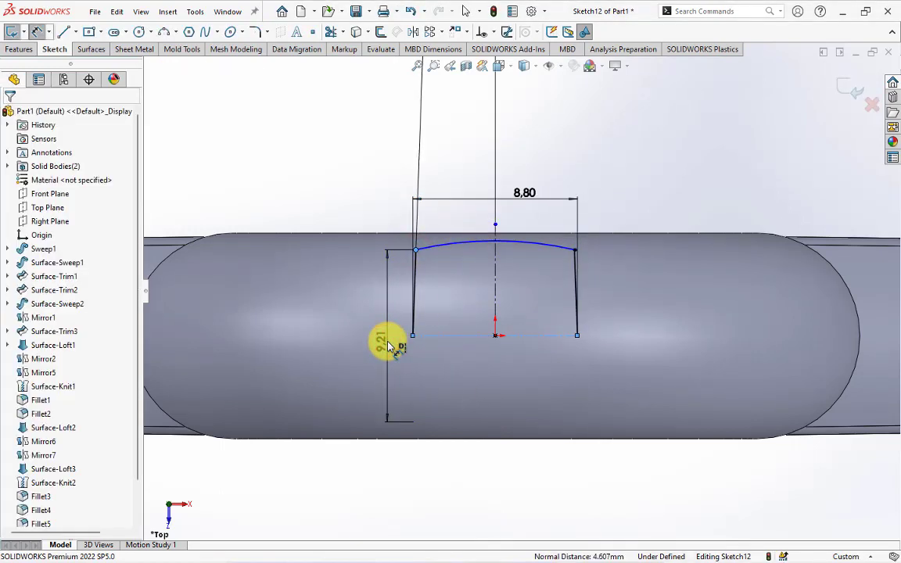
click(390, 346)
text(9)
key(Return)
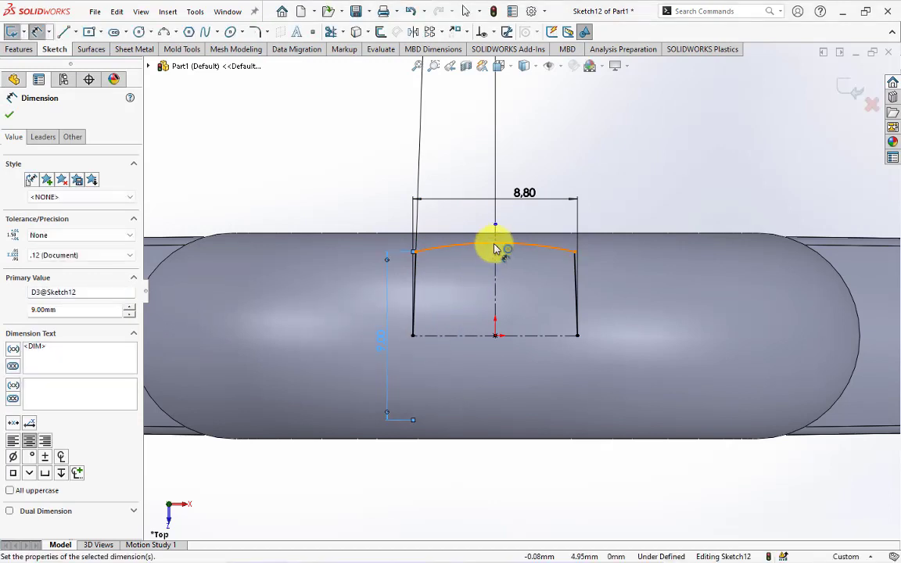
click(495, 249)
click(442, 336)
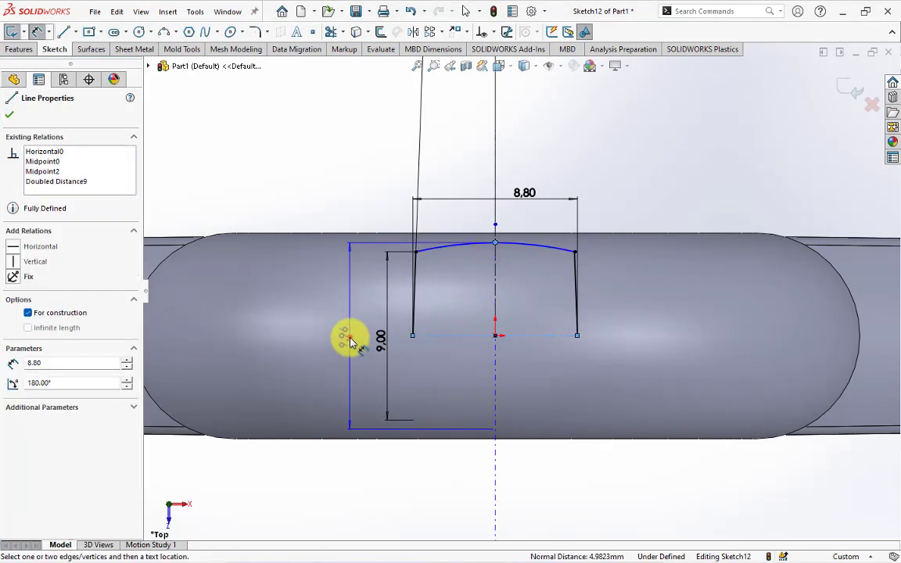
click(345, 336)
text(10.5)
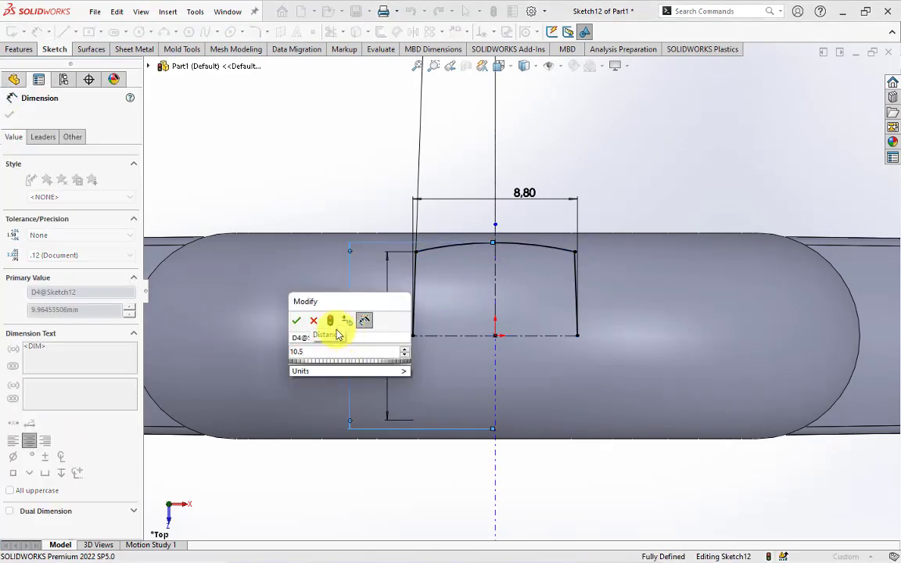
click(298, 323)
click(305, 178)
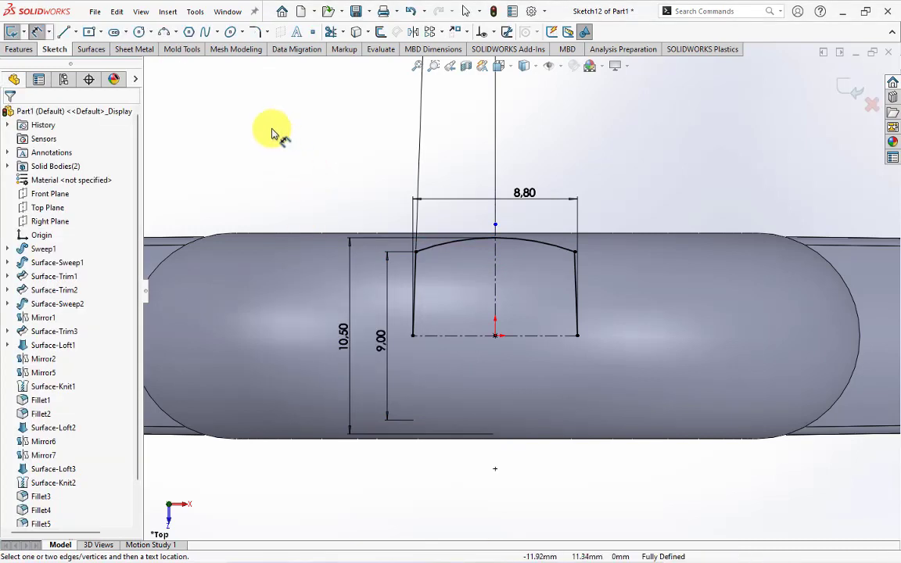
Mirror Line3, Arc1 and Line4 about the bottom centreline to close the barrel profile
click(412, 32)
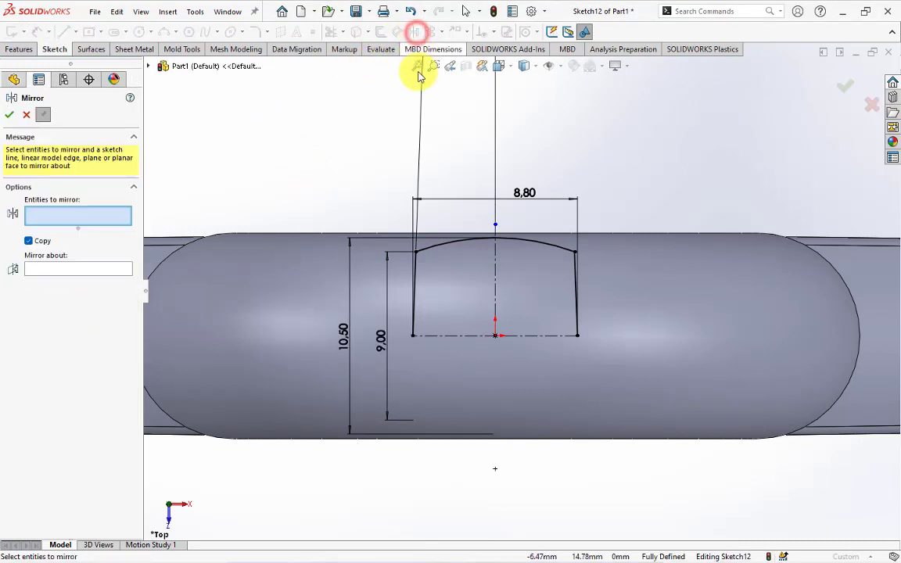
click(414, 276)
click(427, 250)
click(575, 269)
click(94, 289)
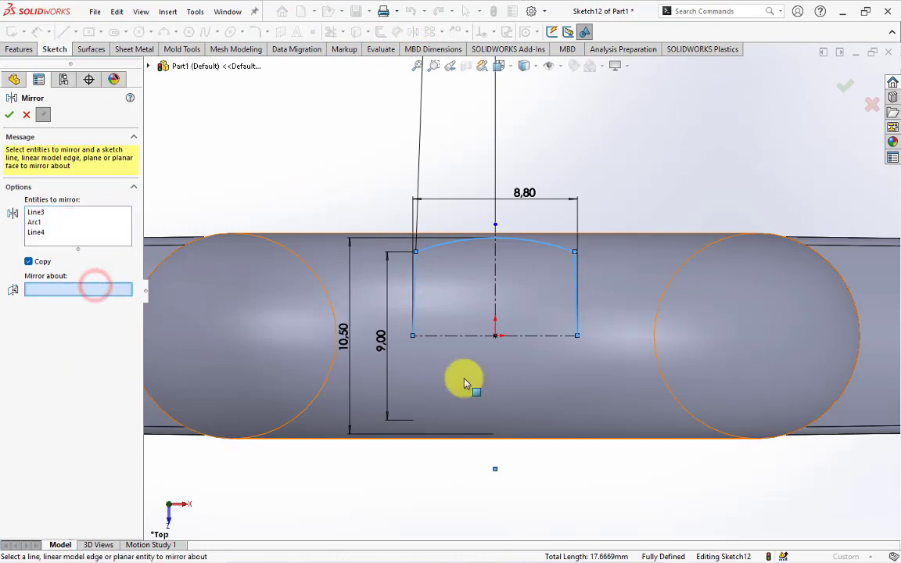
click(527, 339)
click(10, 114)
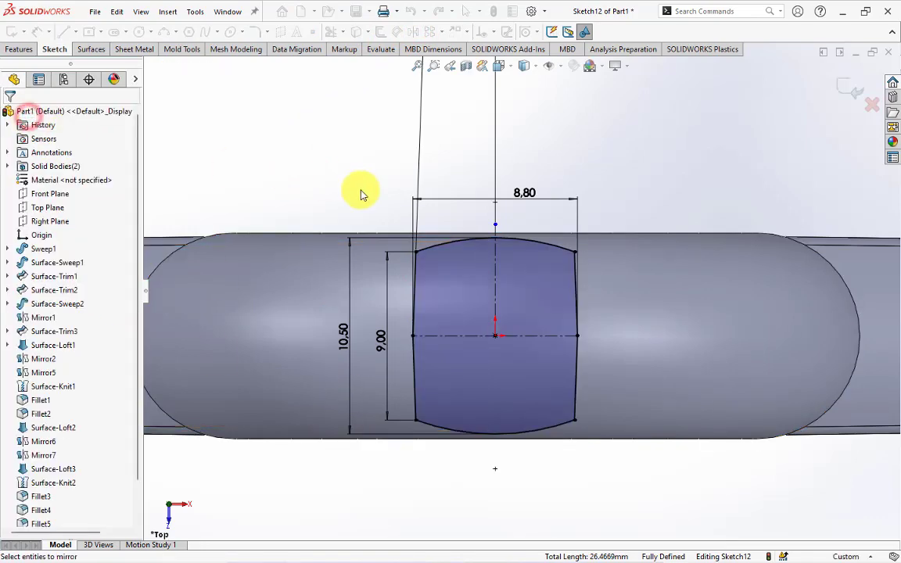
key(f)
middle_drag(444, 296, 554, 207)
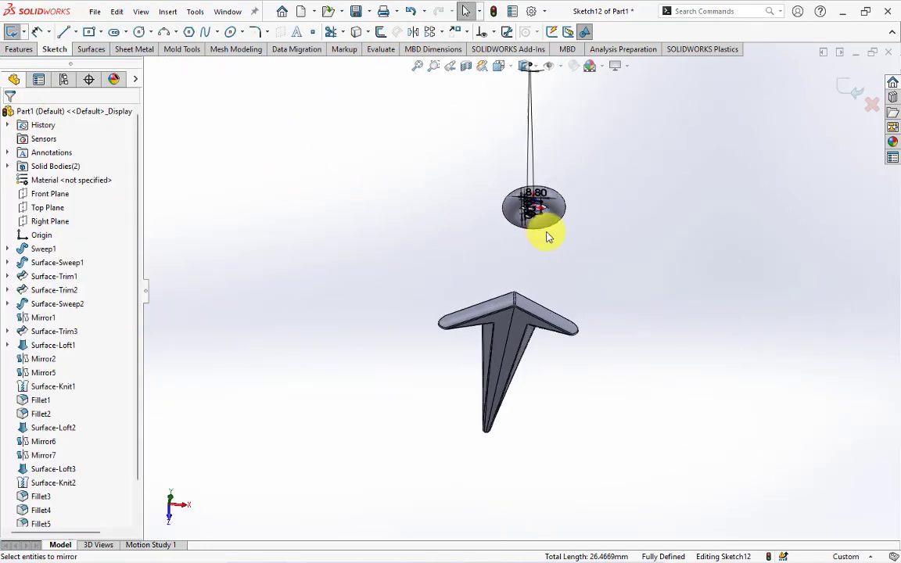
Begin an Extruded Boss on the handle sketch starting from a flipped 30mm offset
click(14, 52)
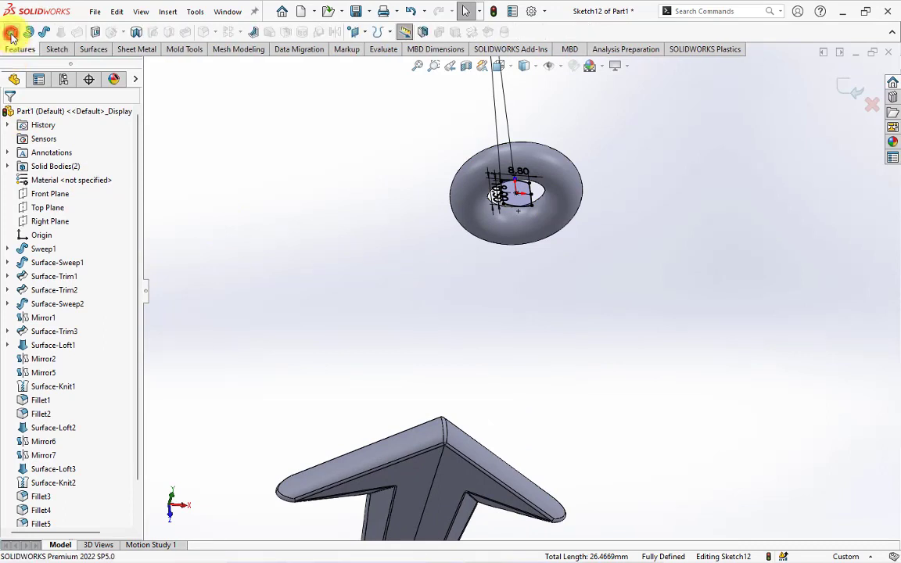
click(12, 32)
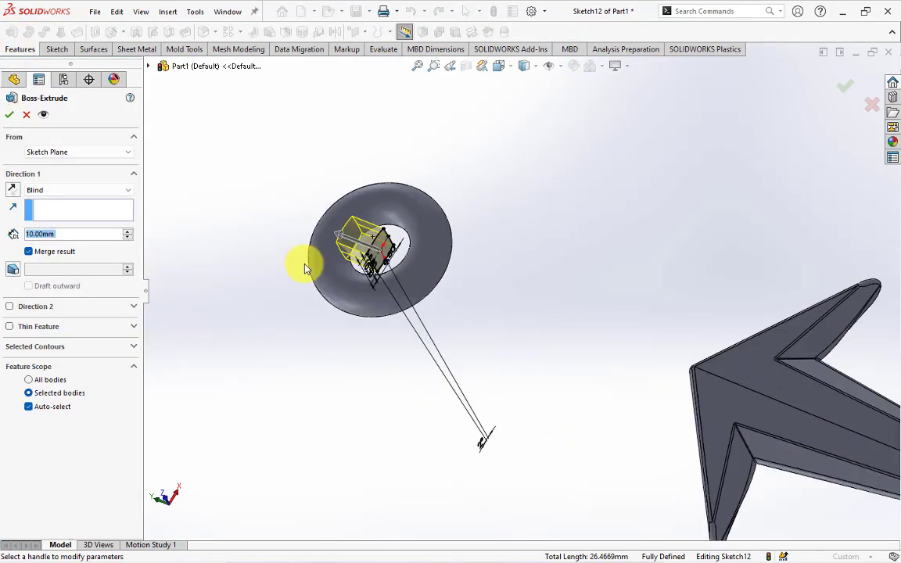
click(78, 158)
click(75, 188)
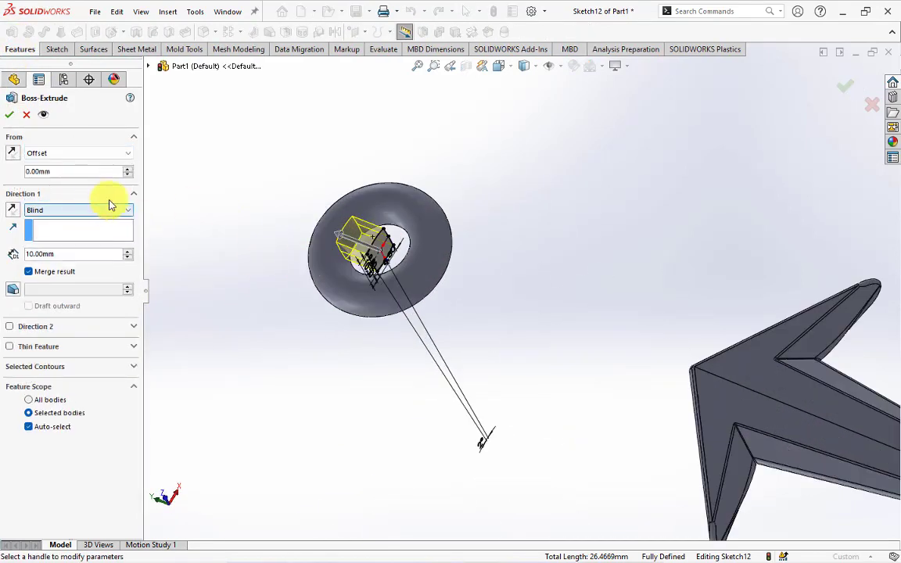
click(127, 168)
click(127, 168)
click(12, 153)
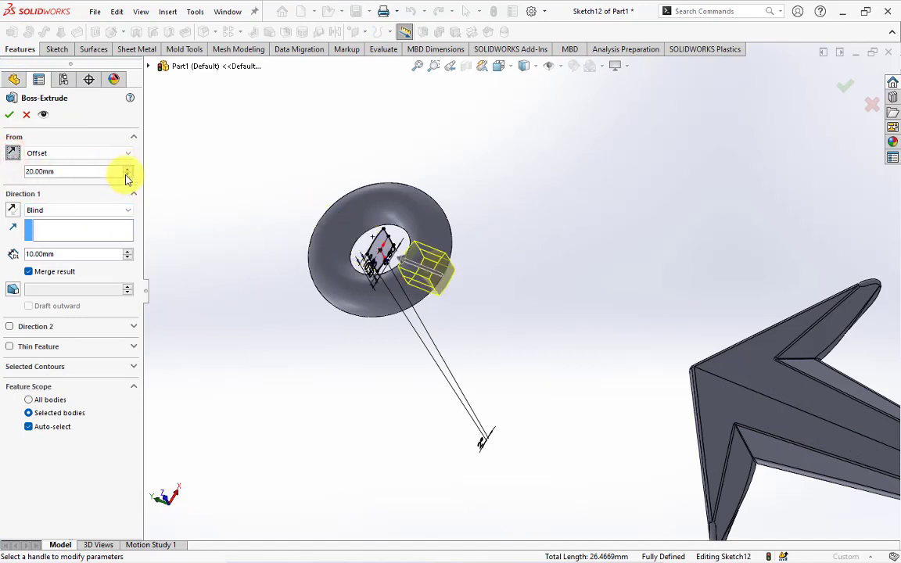
click(128, 168)
Extrude Up To Next in both directions so the handle joins ring and blade
click(81, 211)
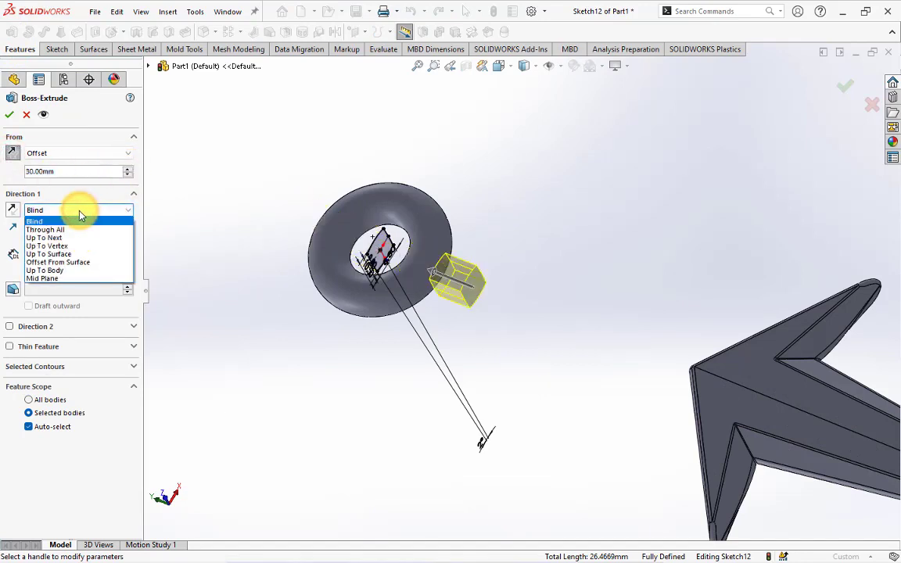
click(73, 238)
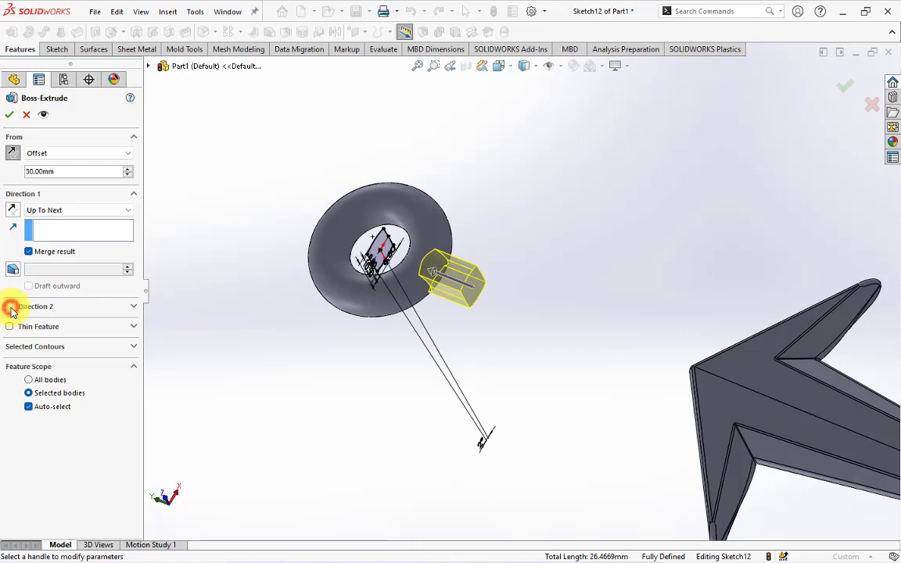
click(10, 306)
click(52, 322)
click(55, 354)
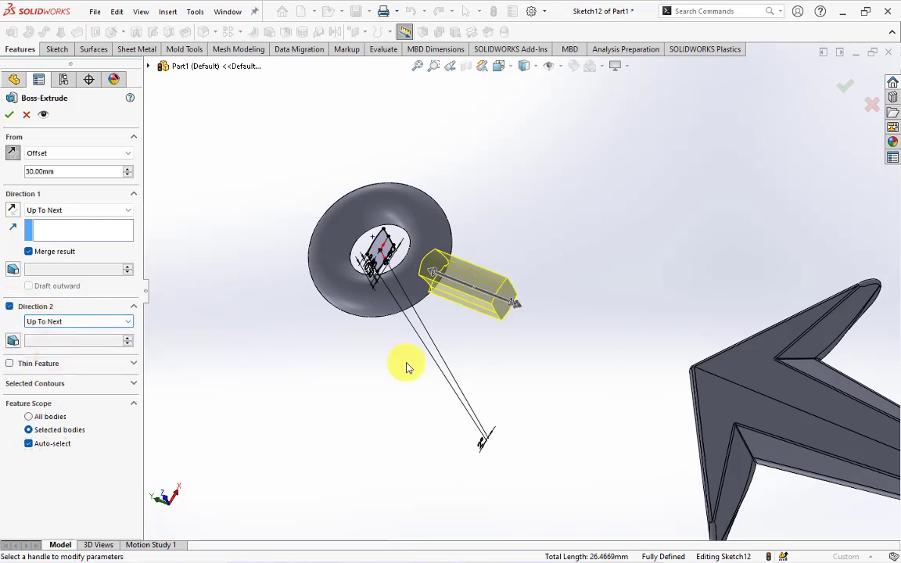
middle_drag(406, 362, 187, 460)
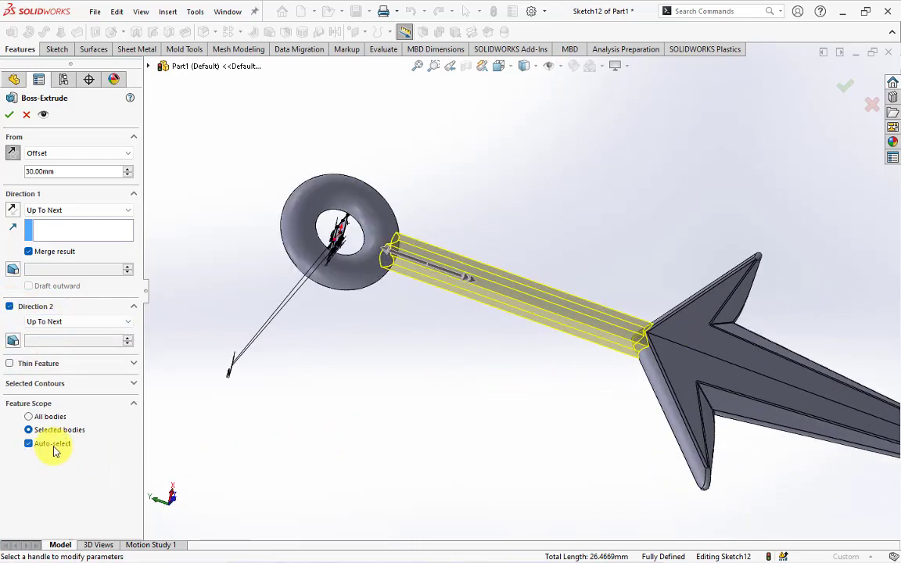
click(11, 116)
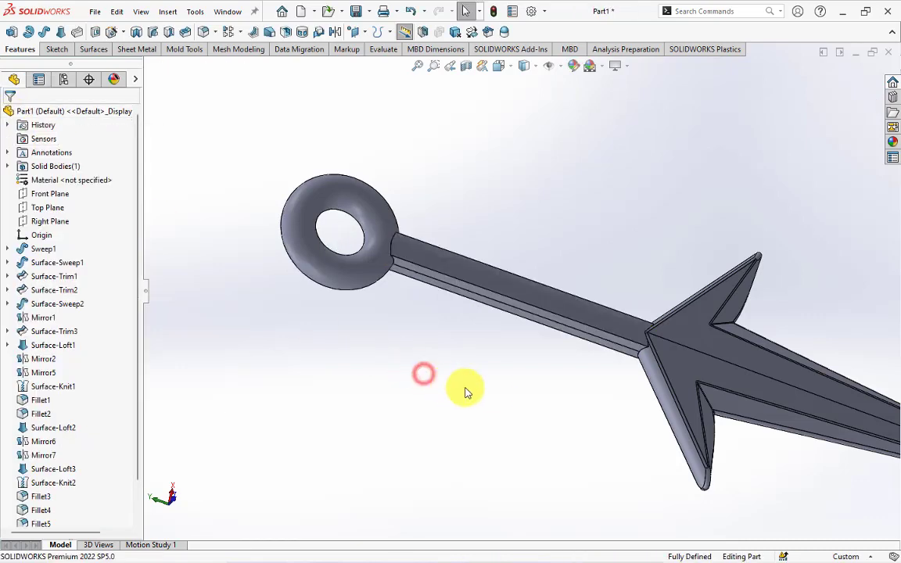
Orbit, zoom and restore the previous view to see the whole kunai
mouse_move(464, 391)
middle_down()
mouse_move(460, 344)
mouse_move(428, 358)
mouse_move(470, 396)
mouse_move(563, 341)
mouse_move(639, 268)
mouse_move(468, 316)
mouse_move(468, 285)
mouse_move(427, 341)
middle_up()
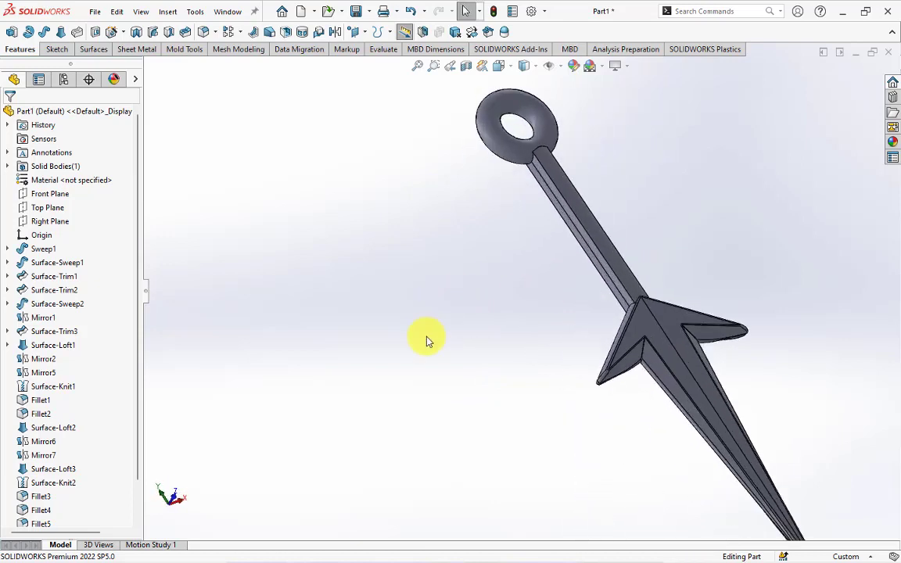
scroll(426, 341, up, 3)
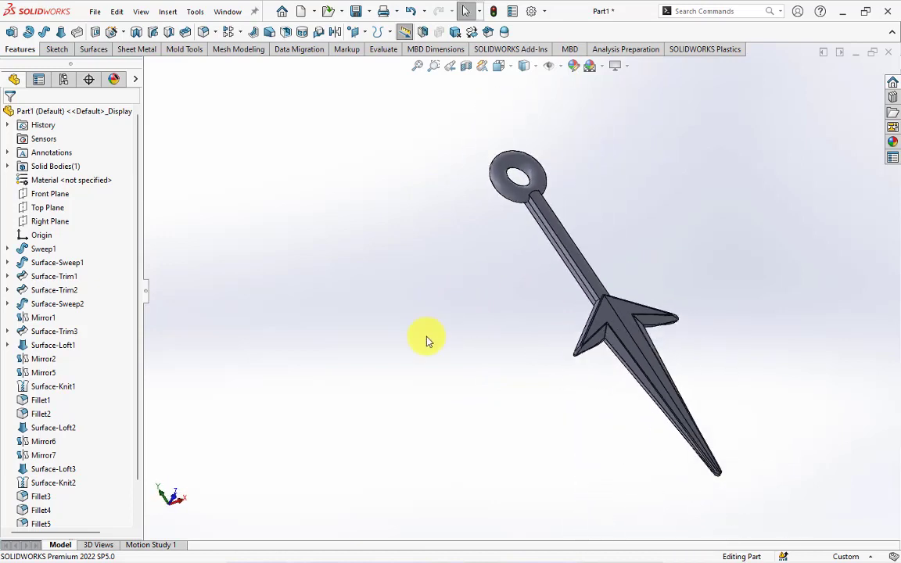
click(454, 73)
mouse_move(332, 218)
middle_down()
mouse_move(360, 226)
mouse_move(324, 265)
mouse_move(344, 285)
middle_up()
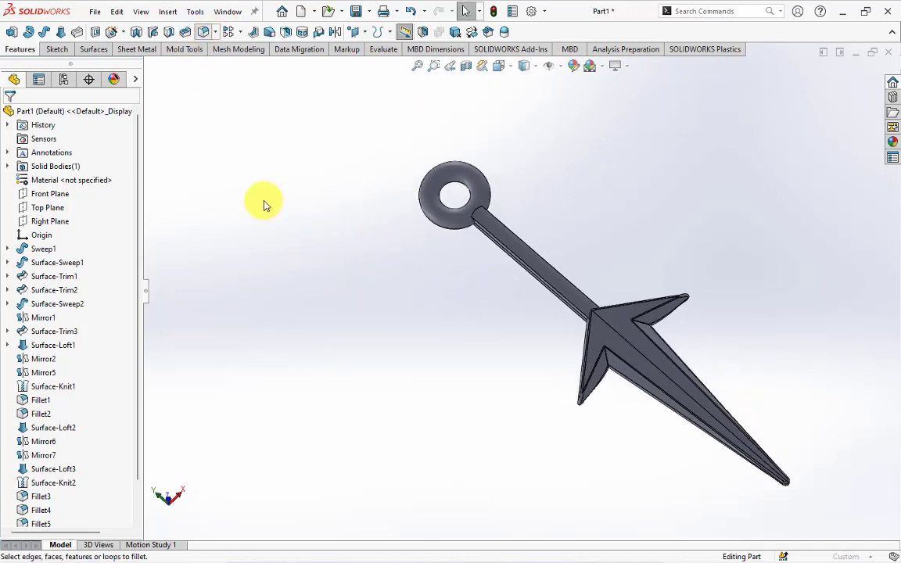
scroll(579, 324, down, 1)
Fillet four long handle edges with a 1.00mm radius
scroll(567, 301, down, 2)
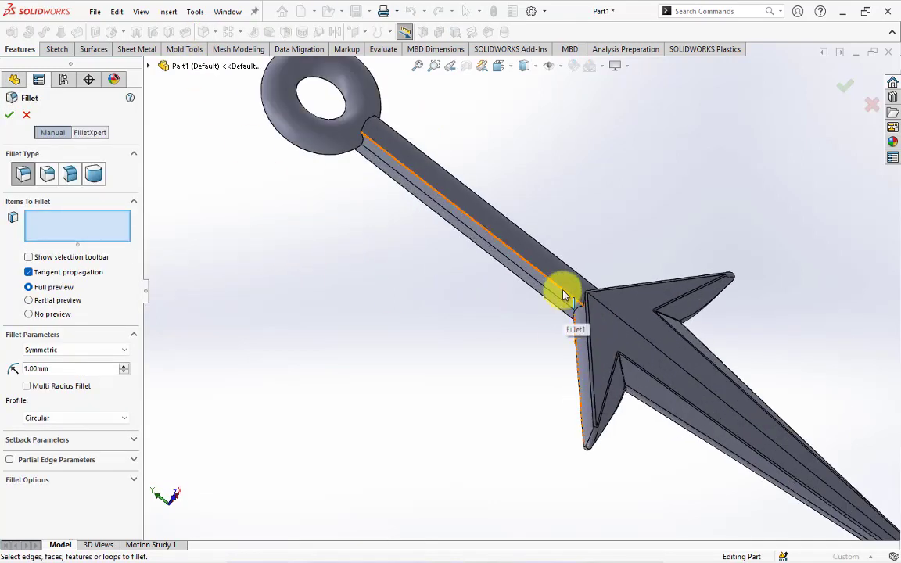
click(565, 293)
click(547, 301)
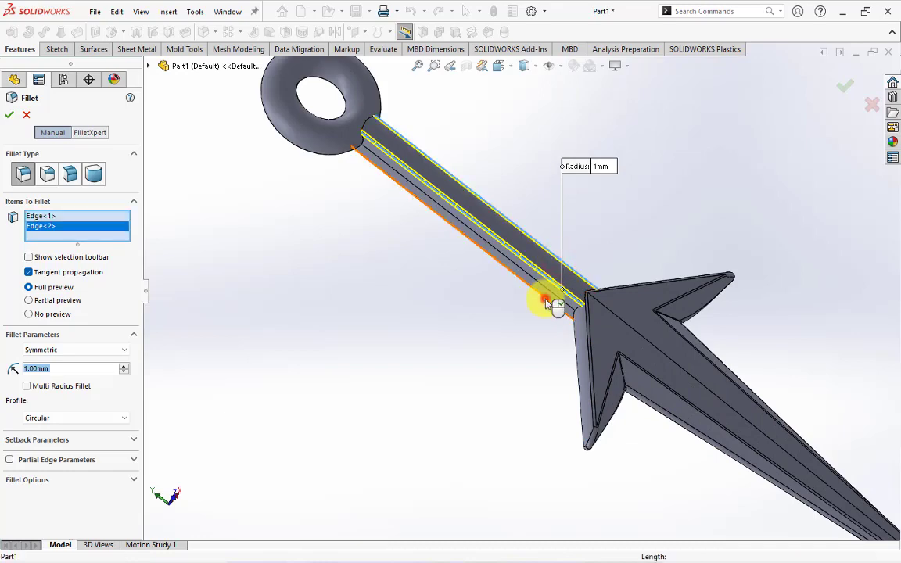
mouse_move(547, 302)
middle_down()
mouse_move(418, 362)
mouse_move(709, 271)
mouse_move(610, 210)
middle_up()
scroll(618, 234, down, 2)
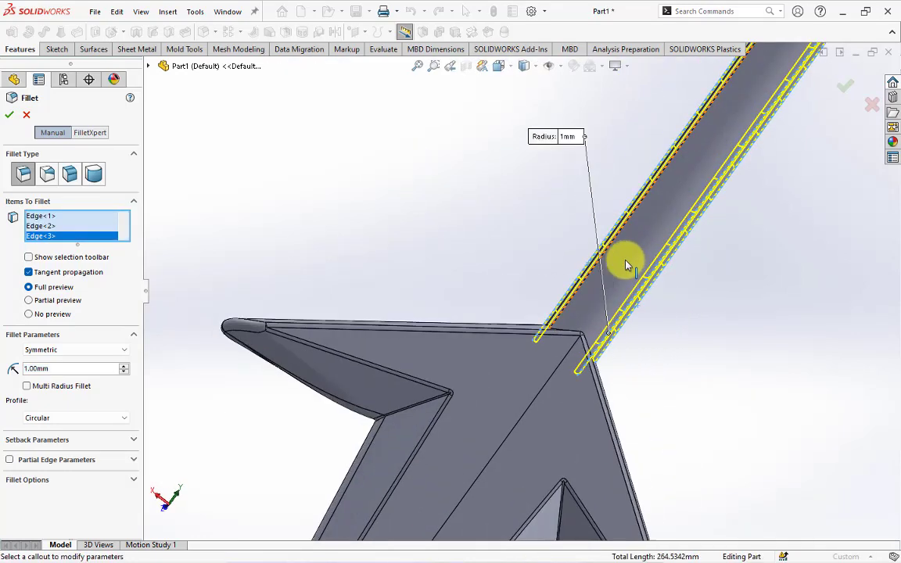
middle_drag(626, 261, 612, 262)
click(602, 249)
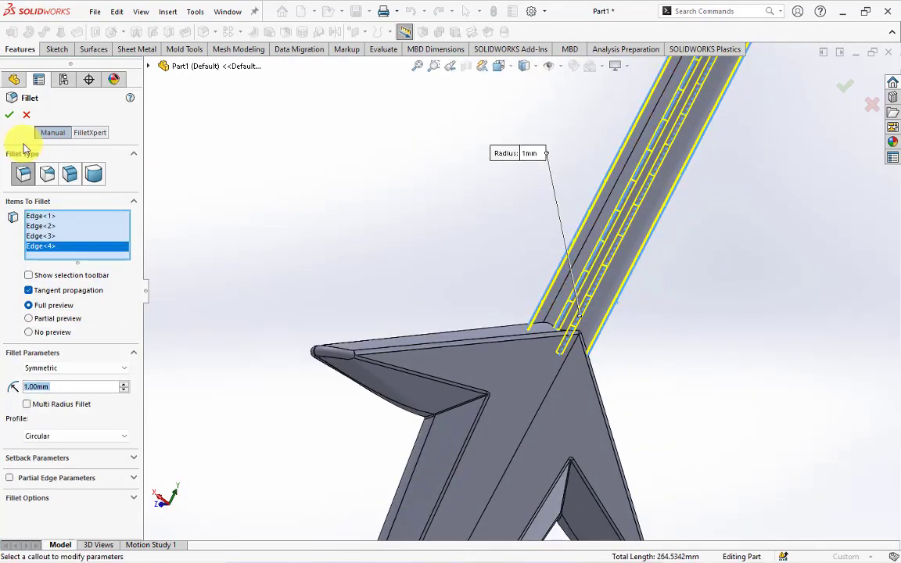
click(8, 114)
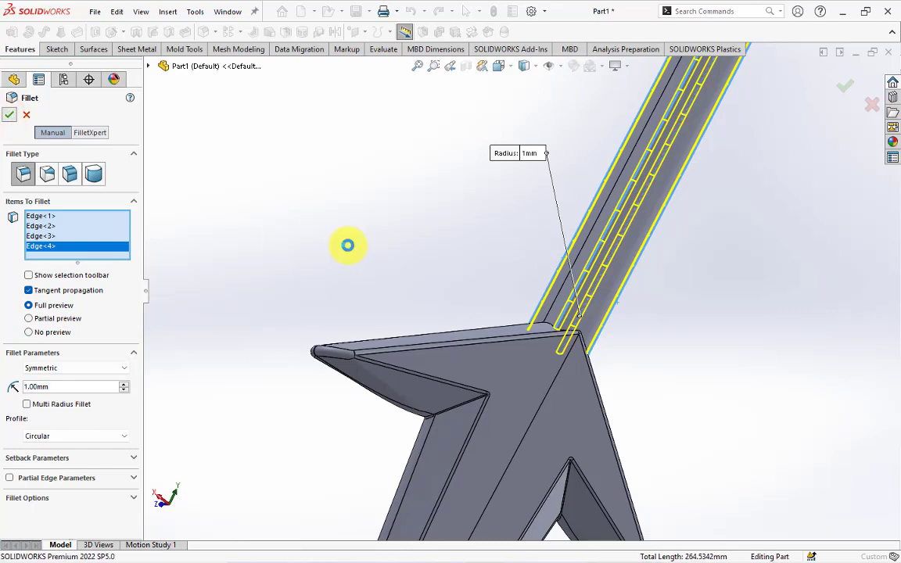
Orbit the filleted kunai and switch to the Front view
scroll(423, 278, up, 5)
mouse_move(433, 281)
middle_down()
mouse_move(573, 167)
mouse_move(603, 183)
middle_up()
scroll(489, 267, down, 3)
mouse_move(488, 267)
middle_down()
mouse_move(579, 187)
mouse_move(501, 112)
middle_up()
click(502, 71)
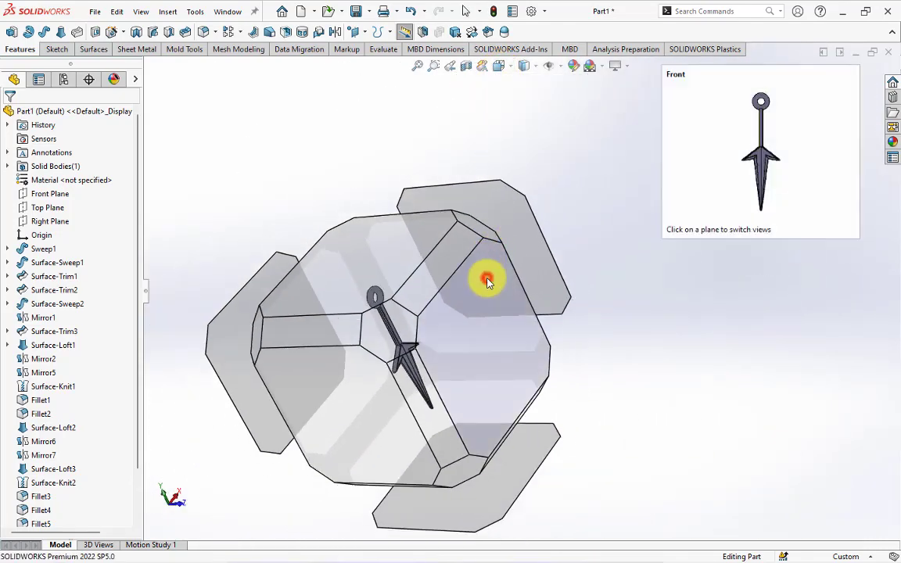